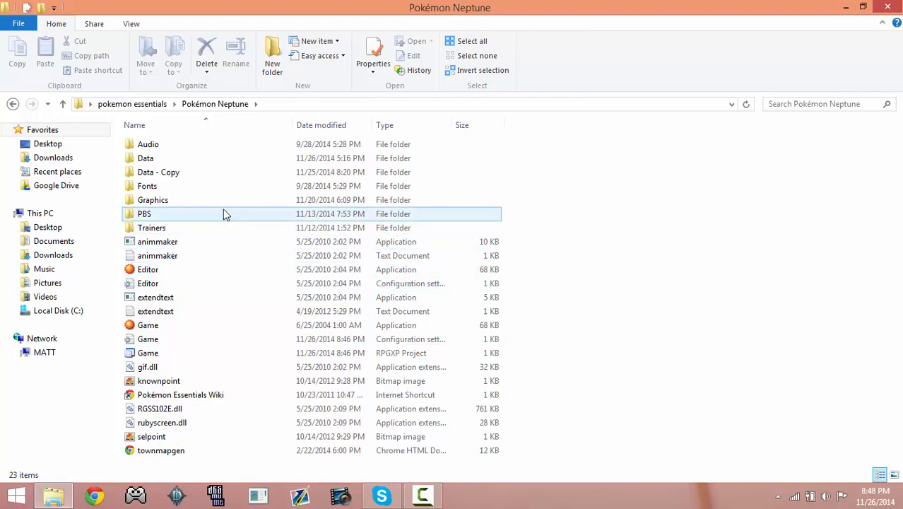
Step: Open the Pokémon Neptune Game project in RPG Maker XP and expand the Test map in the map tree
{"action": "double_click", "coordinate": [205, 353]}
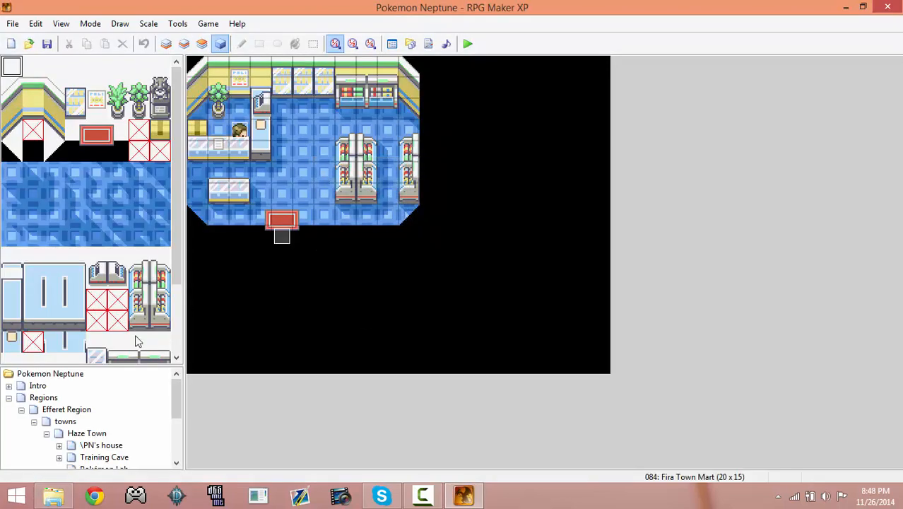
{"action": "left_click", "coordinate": [21, 410]}
{"action": "left_click", "coordinate": [9, 397]}
{"action": "left_click", "coordinate": [22, 411]}
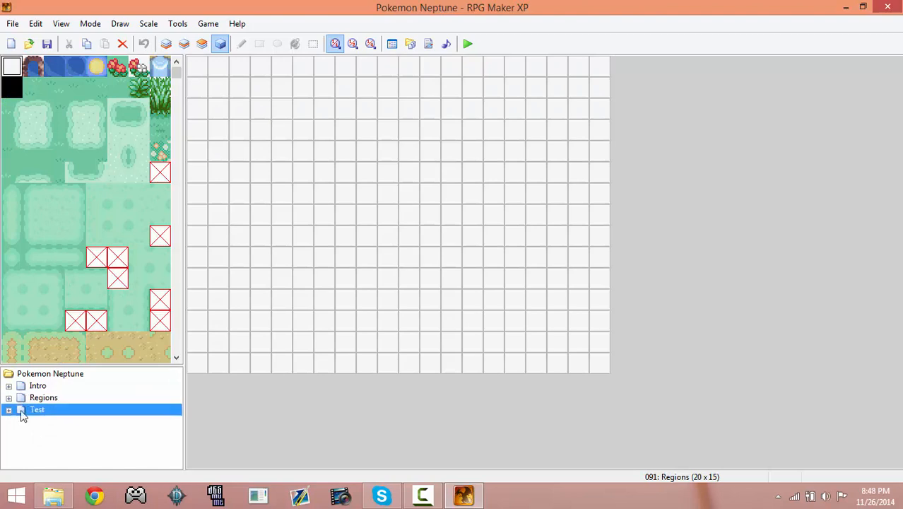
{"action": "left_click", "coordinate": [8, 410]}
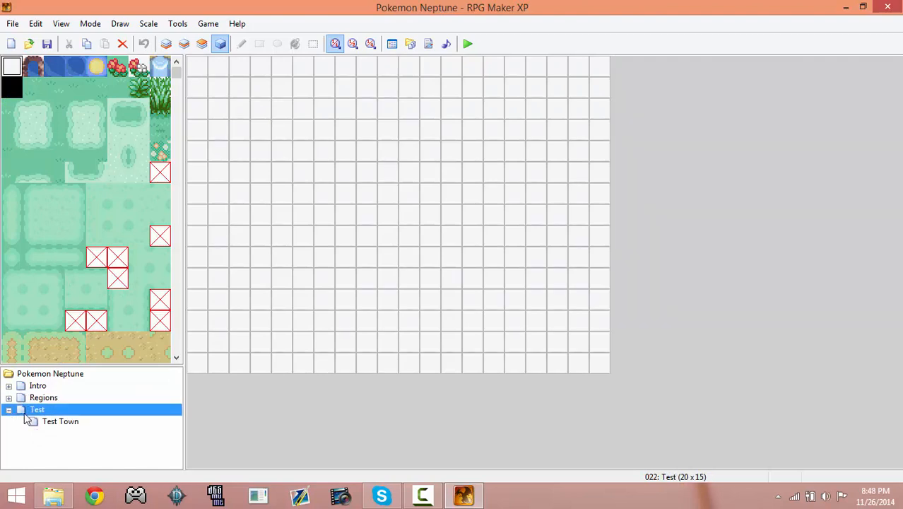
Step: Create a new map named RIVAL TEST under Test, using the 001: Outside tileset
{"action": "right_click", "coordinate": [29, 411]}
{"action": "left_click", "coordinate": [83, 338]}
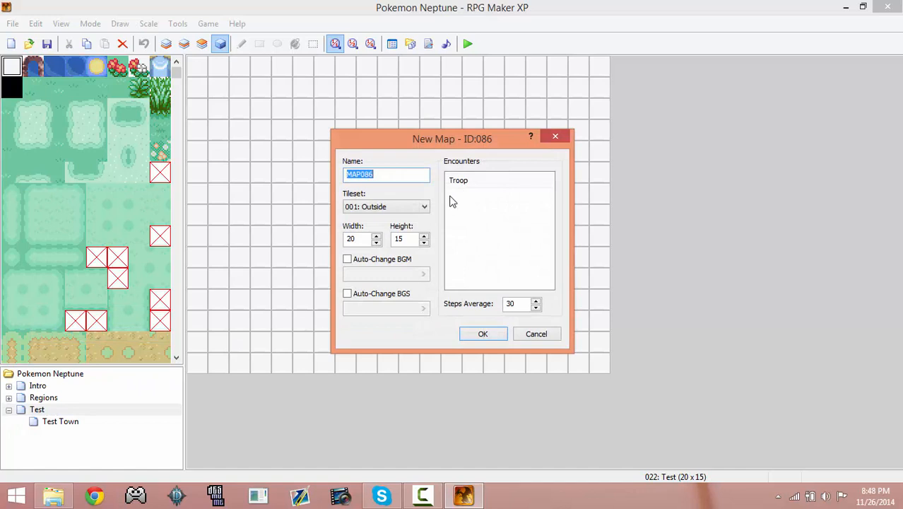
{"action": "type", "text": "RIVAL TEST"}
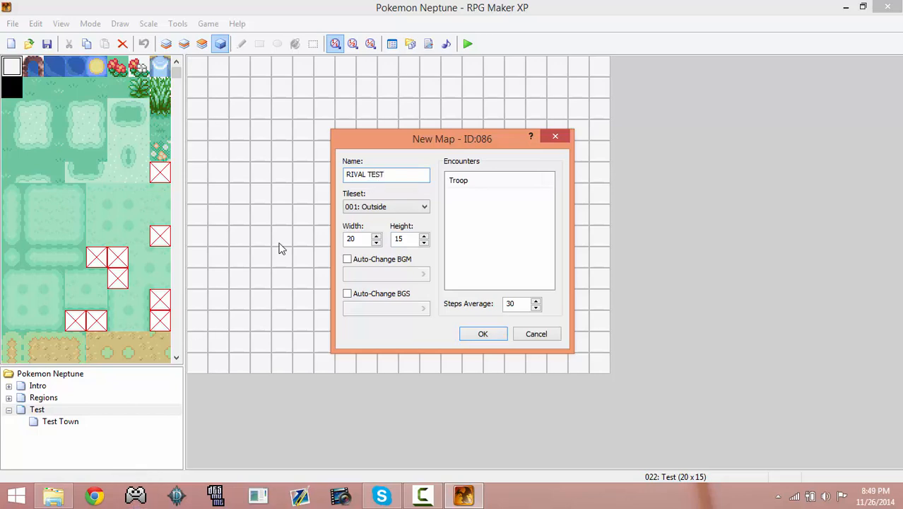
{"action": "left_click", "coordinate": [374, 207]}
{"action": "left_click", "coordinate": [375, 215]}
{"action": "left_click", "coordinate": [479, 334]}
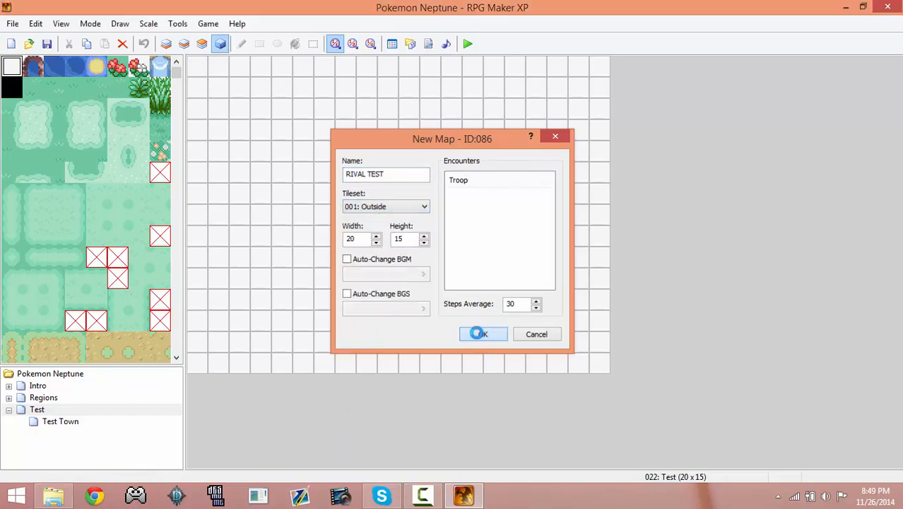
Step: Fill the first layer of the RIVAL TEST map with the plain dark-green grass tile
{"action": "left_click", "coordinate": [37, 89]}
{"action": "left_click", "coordinate": [166, 43]}
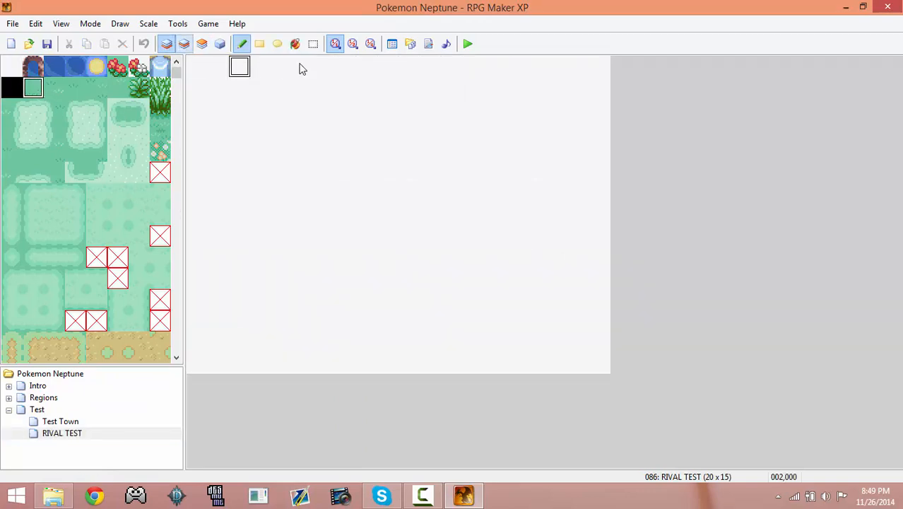
{"action": "left_click", "coordinate": [294, 43]}
{"action": "left_click", "coordinate": [257, 88]}
Step: Paint a row of pine trees along the whole upper edge of the RIVAL TEST map
{"action": "left_click", "coordinate": [242, 43]}
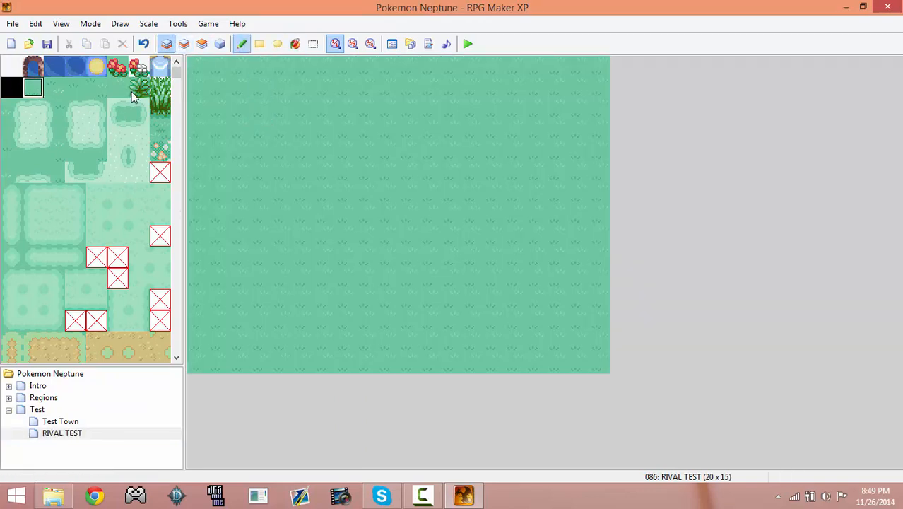
{"action": "scroll", "coordinate": [80, 224], "scroll_direction": "down", "scroll_amount": 15}
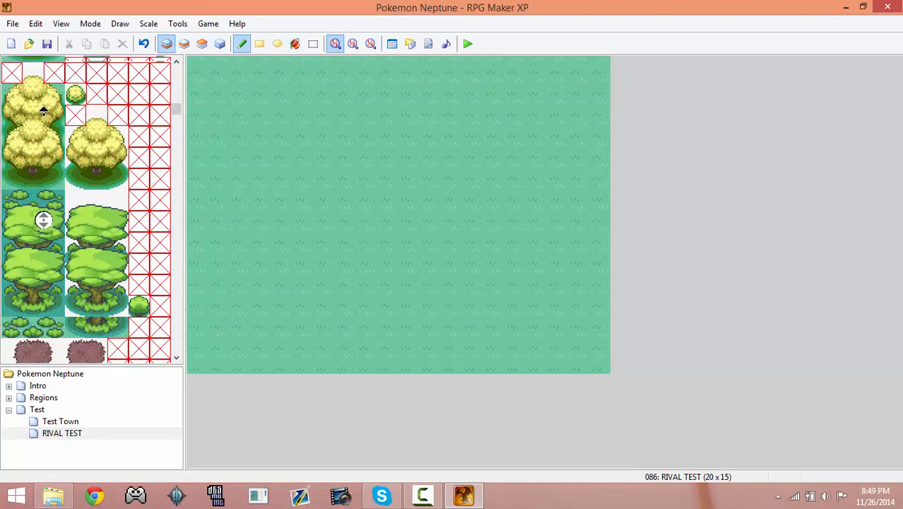
{"action": "scroll", "coordinate": [43, 111], "scroll_direction": "up", "scroll_amount": 10}
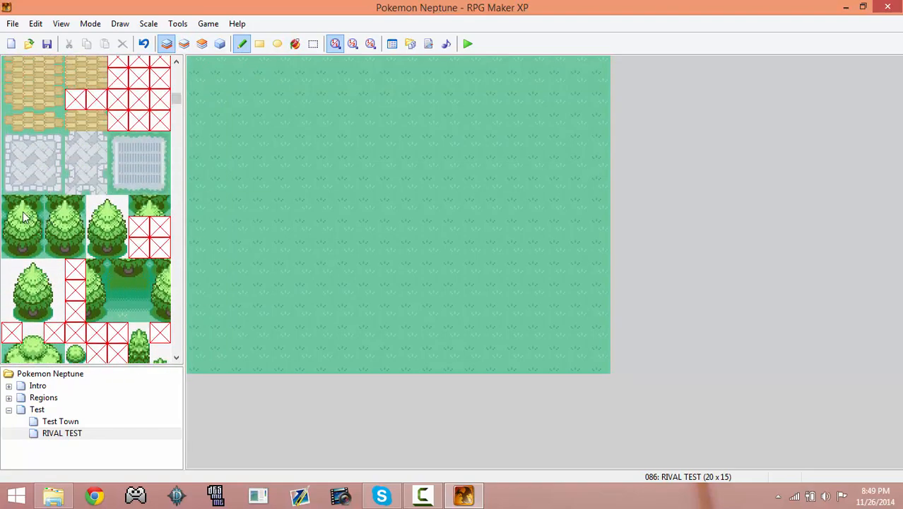
{"action": "left_click_drag", "start_coordinate": [16, 195], "coordinate": [37, 231]}
{"action": "left_click_drag", "start_coordinate": [20, 201], "coordinate": [37, 247]}
{"action": "left_click_drag", "start_coordinate": [198, 79], "coordinate": [452, 99]}
{"action": "mouse_move", "coordinate": [328, 77]}
{"action": "left_mouse_down"}
{"action": "mouse_move", "coordinate": [542, 79]}
{"action": "mouse_move", "coordinate": [583, 99]}
{"action": "left_mouse_up"}
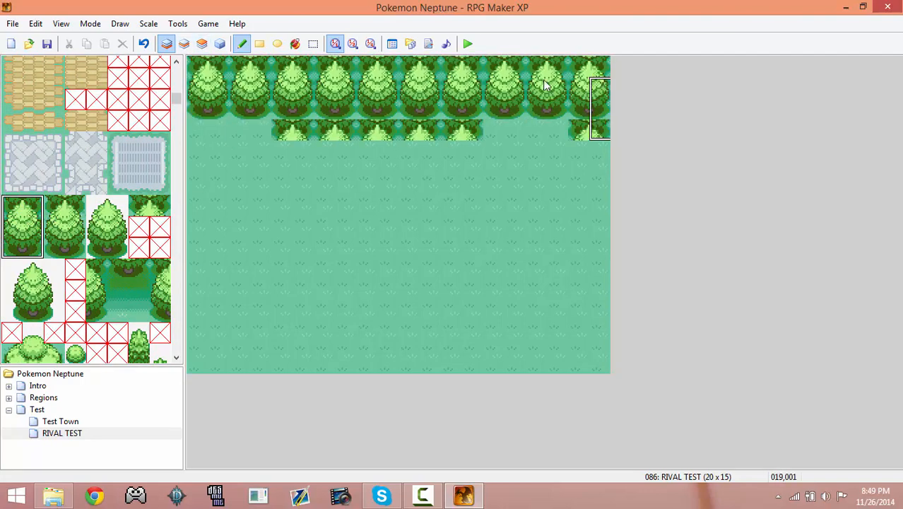
Step: Border both sides and the lower edge of the map with pine trees and replace the stray treetops below the upper row with grass
{"action": "left_click", "coordinate": [260, 43]}
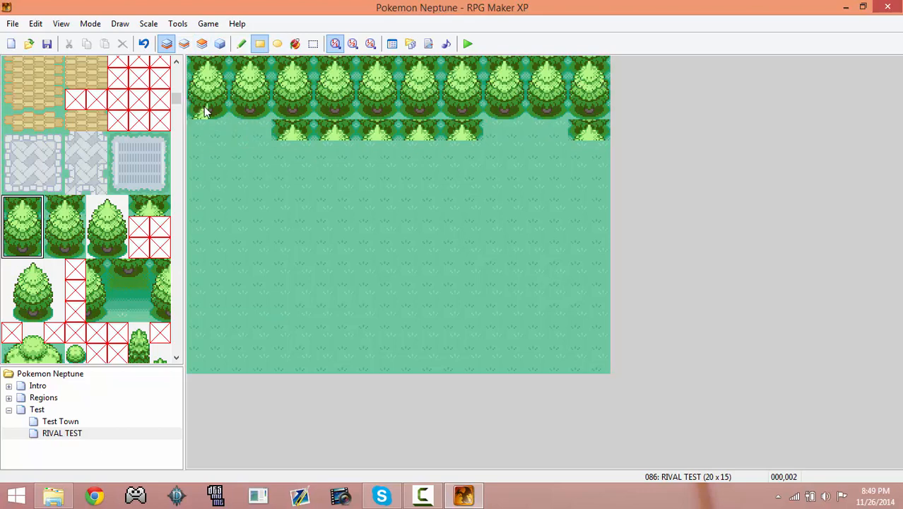
{"action": "left_click_drag", "start_coordinate": [203, 113], "coordinate": [218, 376]}
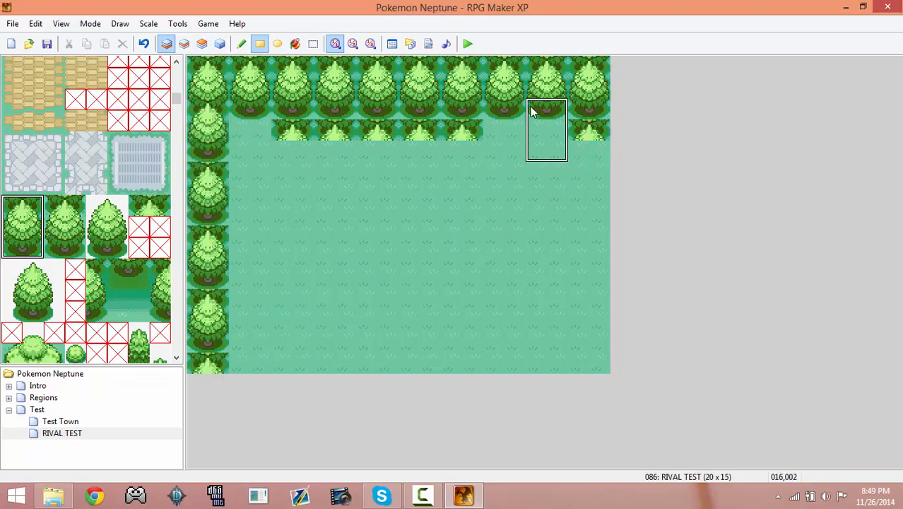
{"action": "left_click_drag", "start_coordinate": [589, 124], "coordinate": [625, 440]}
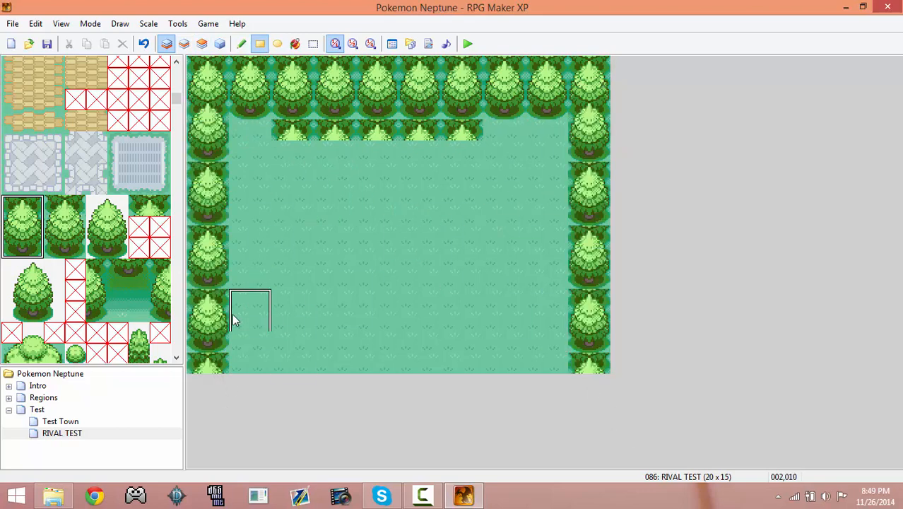
{"action": "left_click_drag", "start_coordinate": [234, 319], "coordinate": [571, 398]}
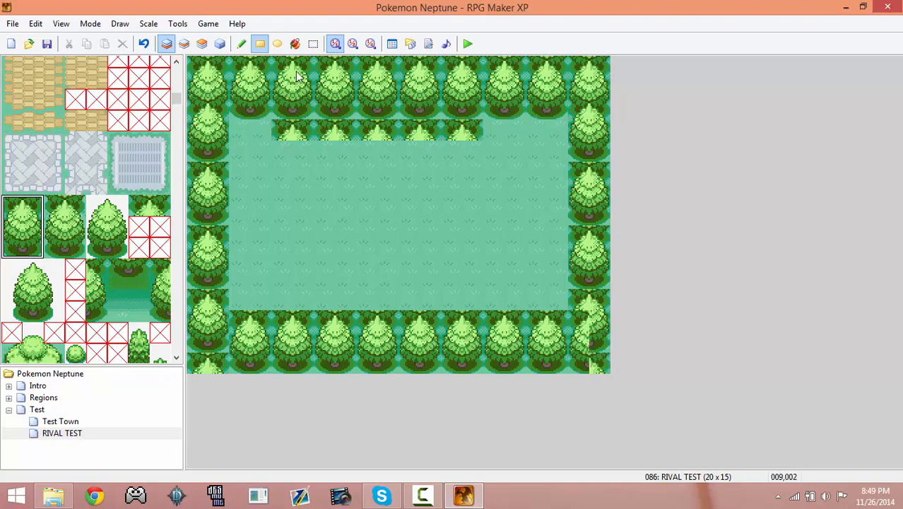
{"action": "right_click", "coordinate": [477, 145]}
{"action": "left_click_drag", "start_coordinate": [479, 139], "coordinate": [276, 130]}
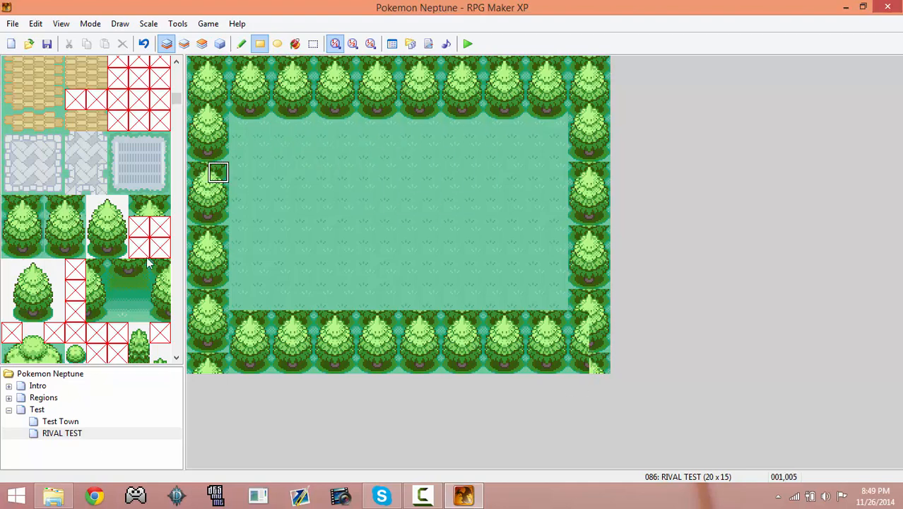
Step: Change the Transfer Player command in the Intro map's Quick start intro event to target RIVAL TEST at (005,006)
{"action": "left_click", "coordinate": [37, 386]}
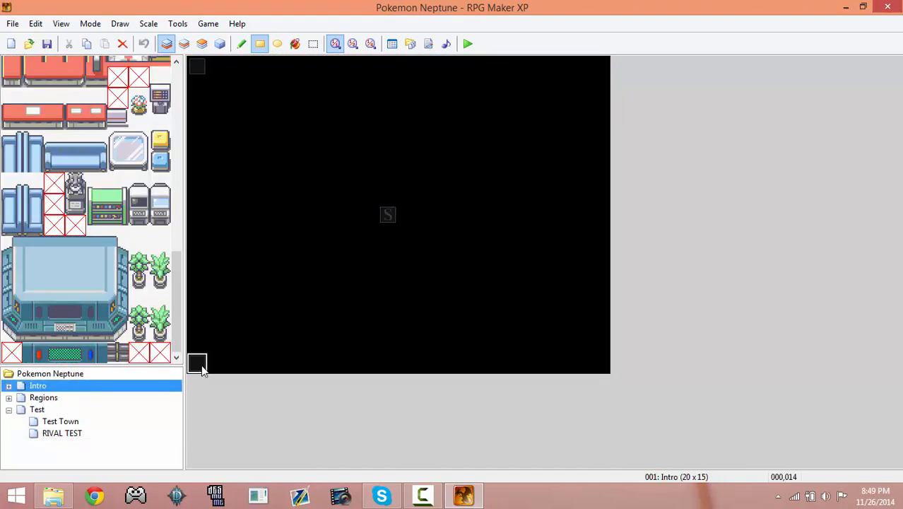
{"action": "left_click", "coordinate": [220, 44]}
{"action": "double_click", "coordinate": [197, 362]}
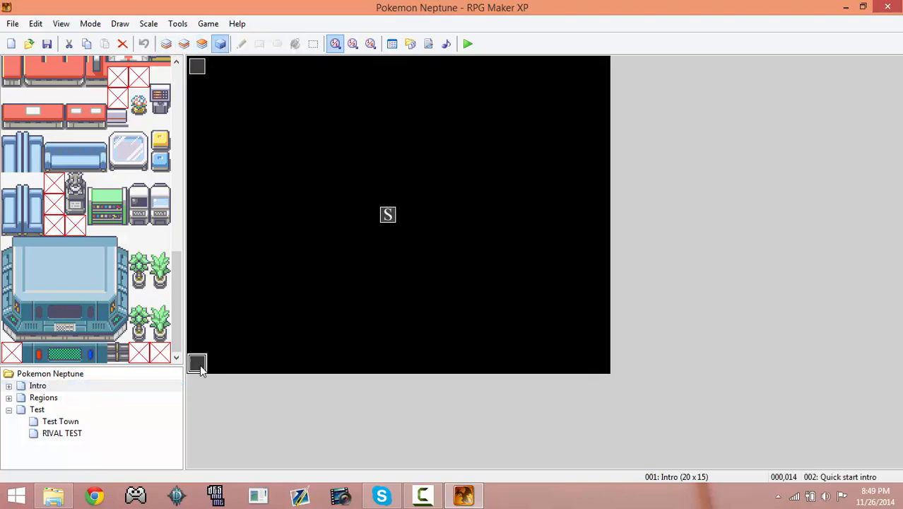
{"action": "right_click", "coordinate": [566, 193]}
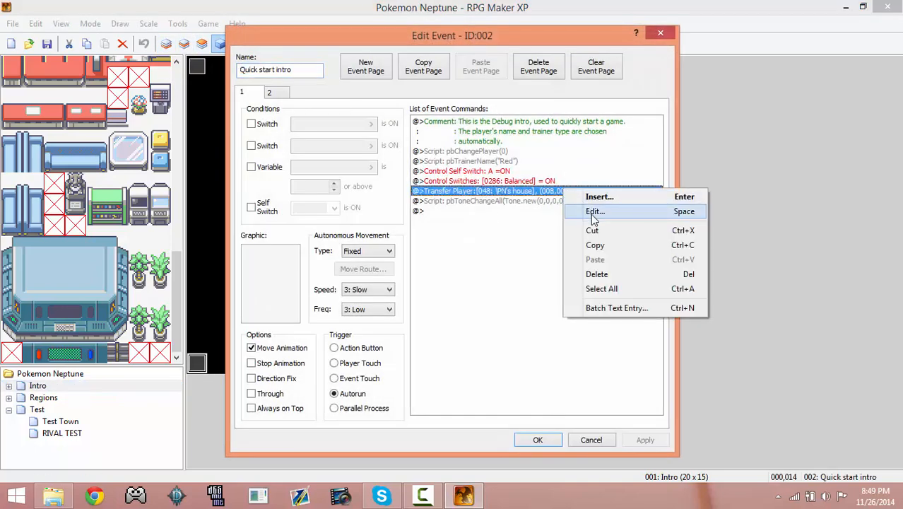
{"action": "left_click", "coordinate": [591, 215]}
{"action": "left_click", "coordinate": [601, 216]}
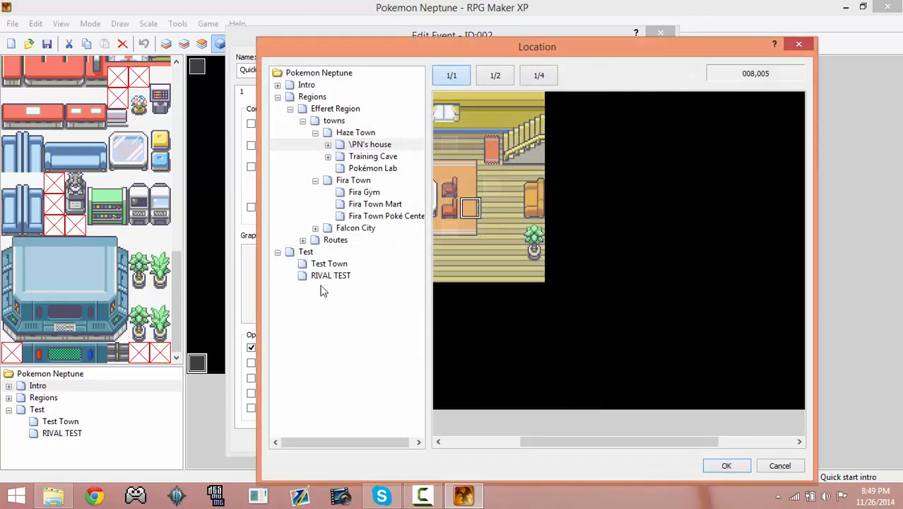
{"action": "left_click", "coordinate": [331, 275]}
{"action": "left_click", "coordinate": [518, 236]}
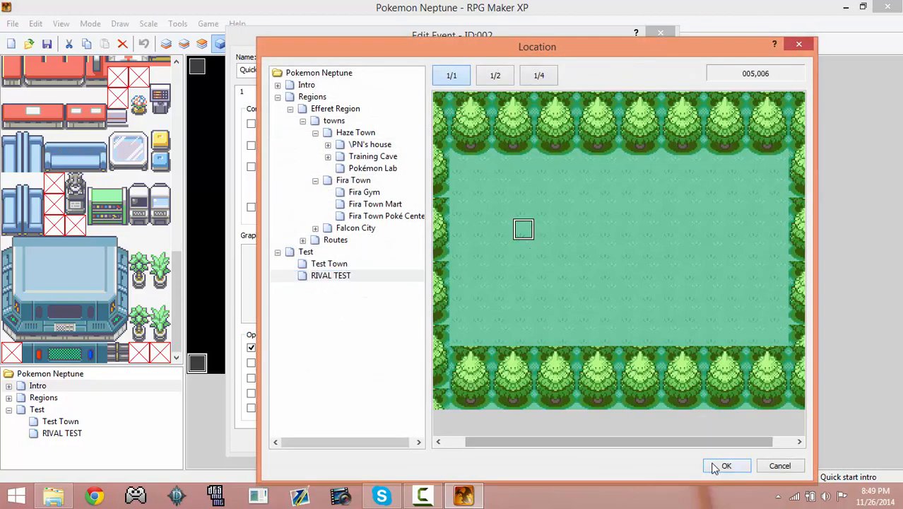
{"action": "left_click", "coordinate": [726, 465]}
{"action": "left_click", "coordinate": [528, 346]}
{"action": "left_click", "coordinate": [645, 440]}
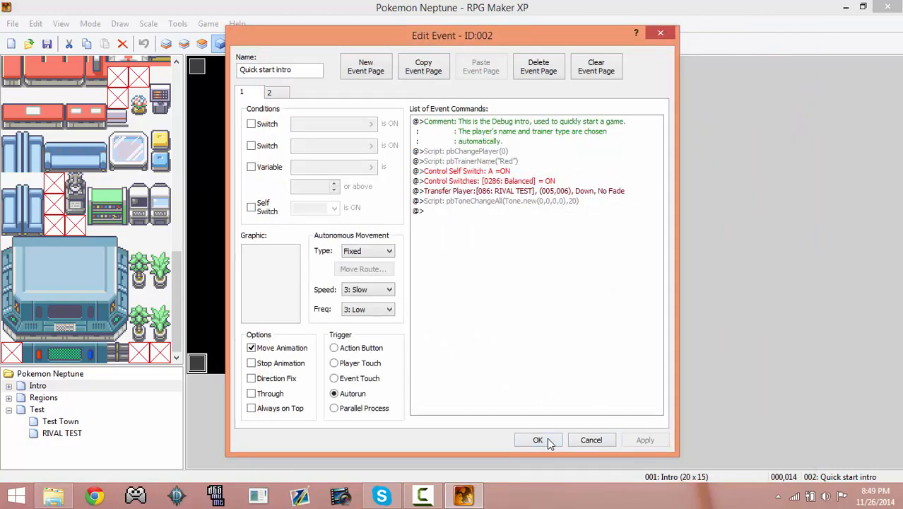
{"action": "left_click", "coordinate": [538, 440]}
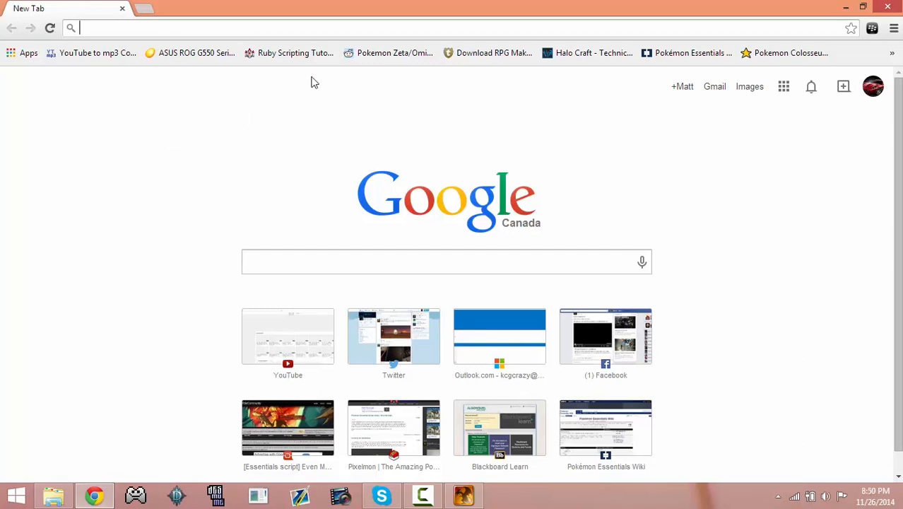
Step: In Chrome, open the Pokémon Essentials Wiki, search it for "rival" and open the Rival article
{"action": "left_click", "coordinate": [662, 56]}
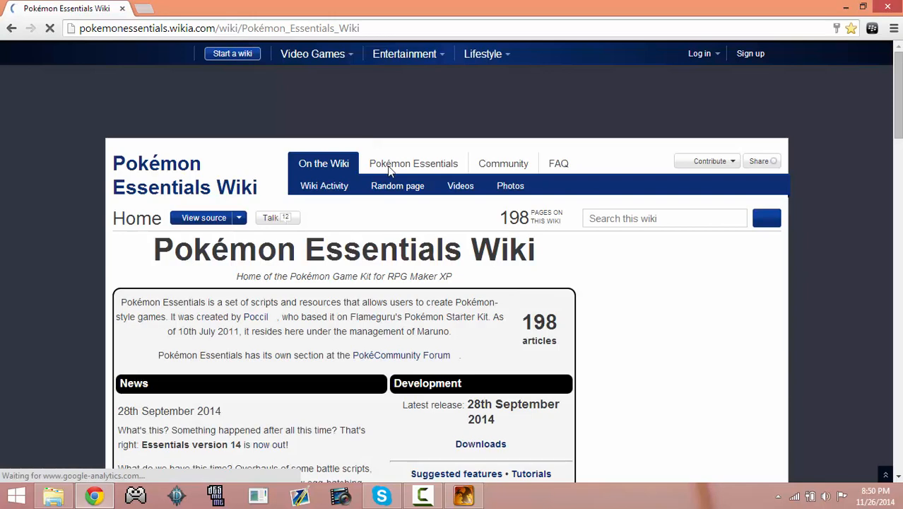
{"action": "left_click", "coordinate": [670, 217]}
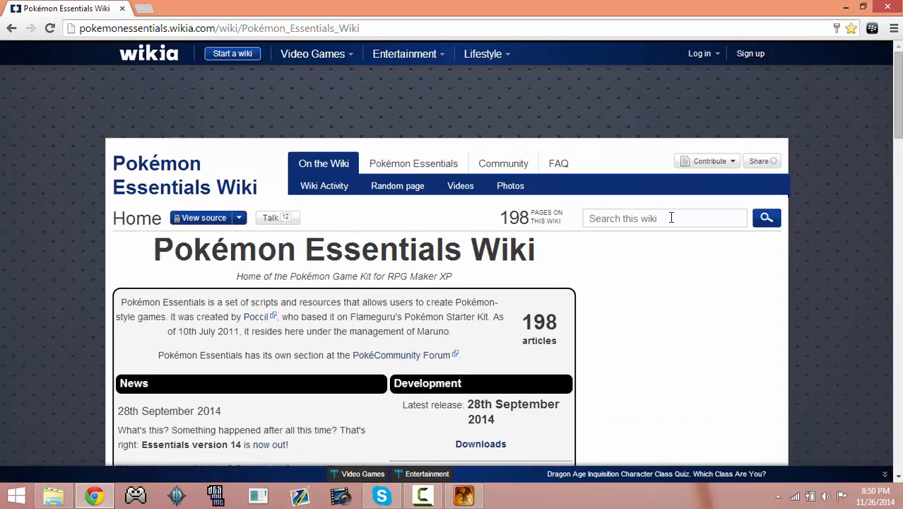
{"action": "type", "text": "rival"}
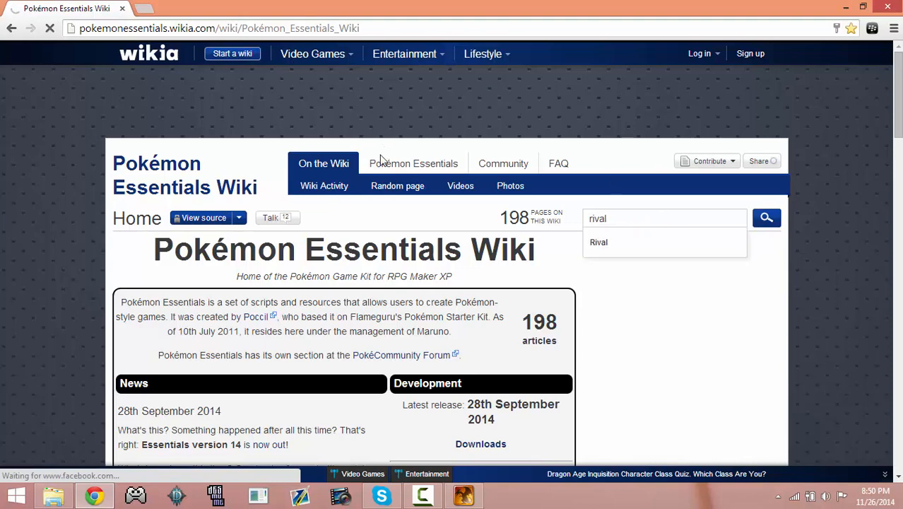
{"action": "key", "text": "Return"}
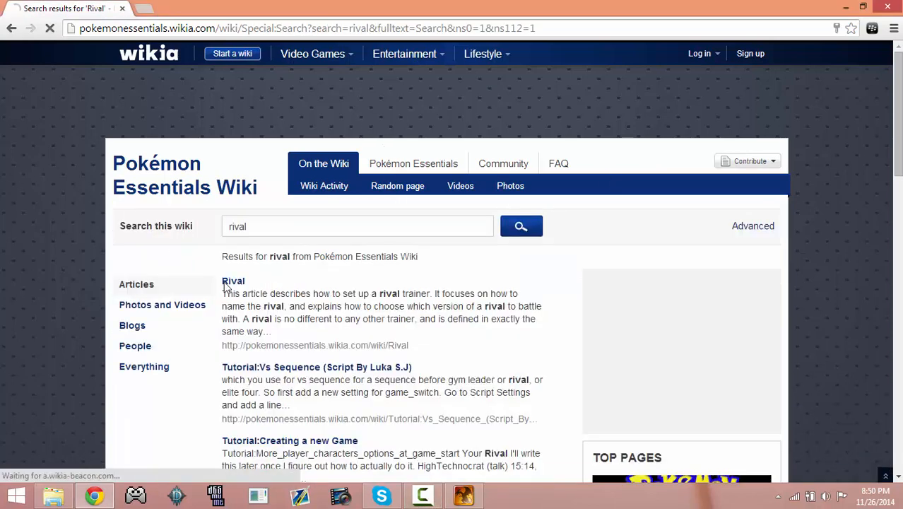
{"action": "left_click", "coordinate": [230, 283]}
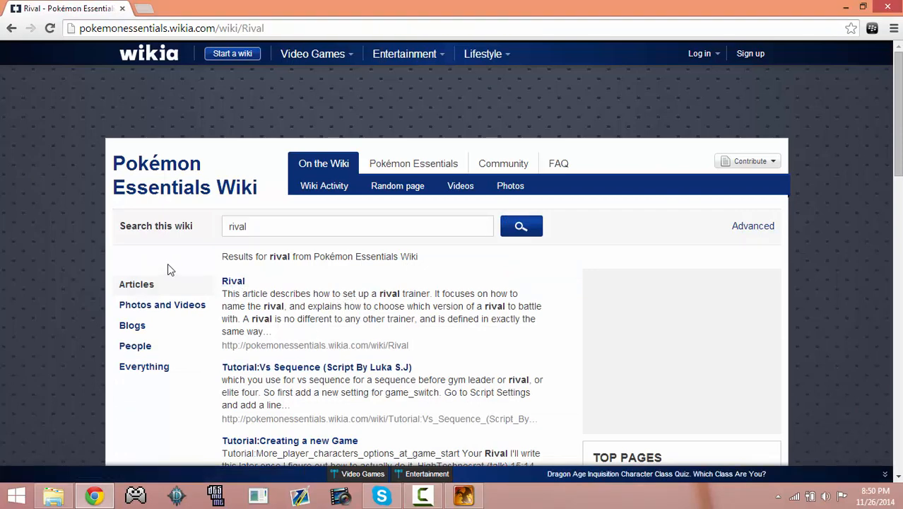
Step: Copy the script line pbSet(12,pbEnterText("Rival's name?",1,7)) from the "Naming the rival" section
{"action": "scroll", "coordinate": [261, 276], "scroll_direction": "down", "scroll_amount": 6}
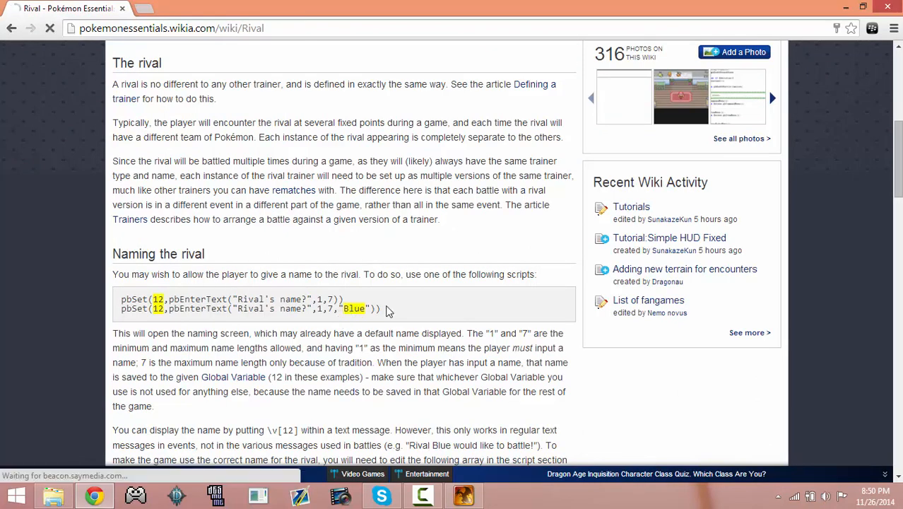
{"action": "scroll", "coordinate": [386, 311], "scroll_direction": "down", "scroll_amount": 1}
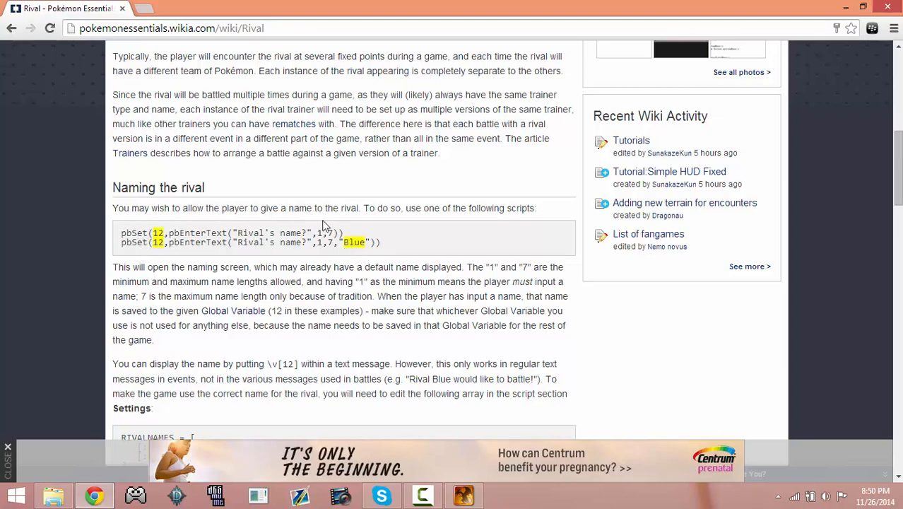
{"action": "left_click_drag", "start_coordinate": [344, 233], "coordinate": [114, 227]}
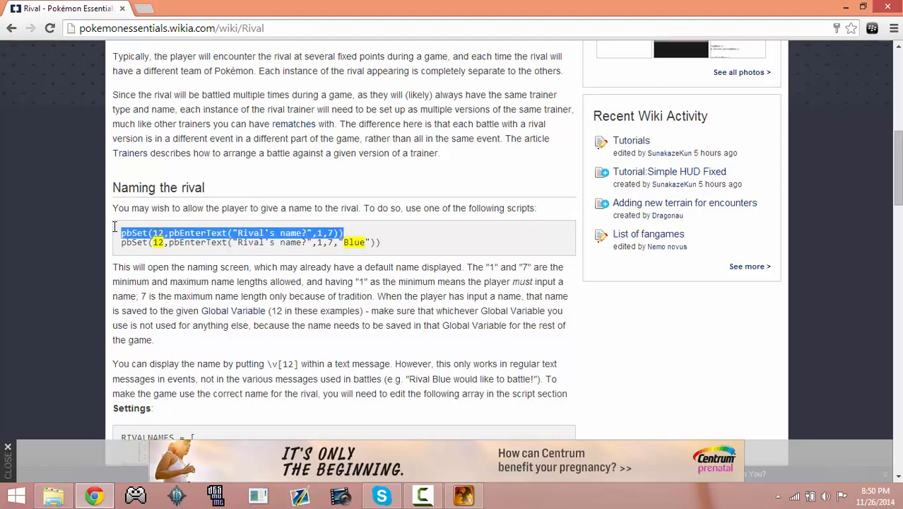
{"action": "right_click", "coordinate": [157, 234]}
{"action": "left_click", "coordinate": [177, 240]}
{"action": "left_click", "coordinate": [124, 236]}
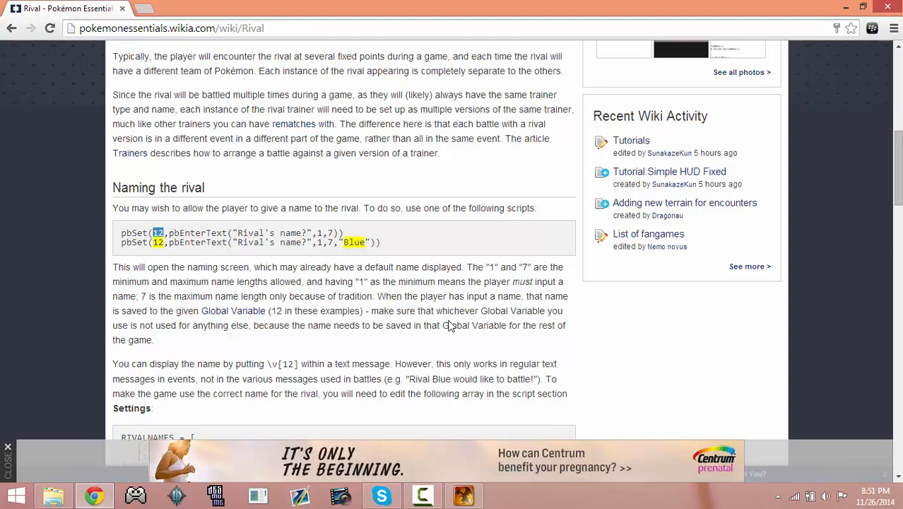
Step: Switch to RPG Maker XP, open the RIVAL TEST map and check variable 0012 in a new event's variable condition, keeping nothing
{"action": "left_click", "coordinate": [459, 496]}
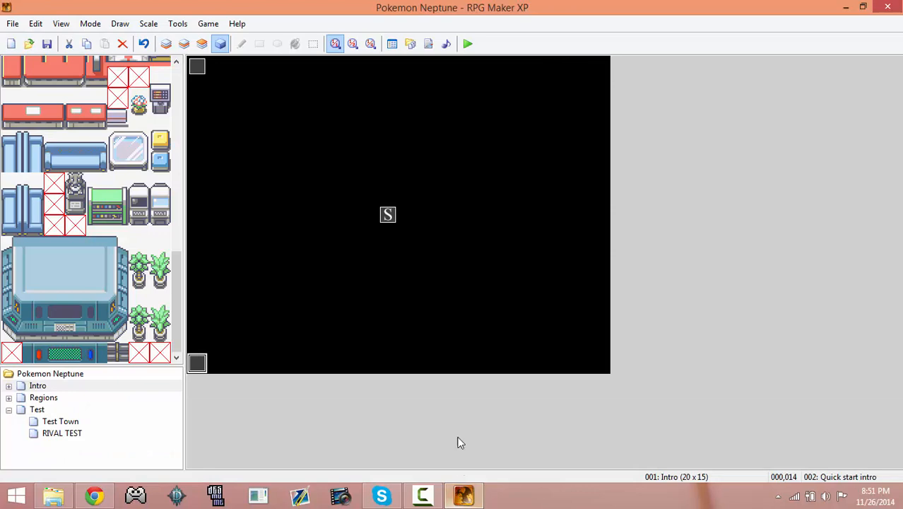
{"action": "left_click", "coordinate": [70, 434]}
{"action": "double_click", "coordinate": [347, 194]}
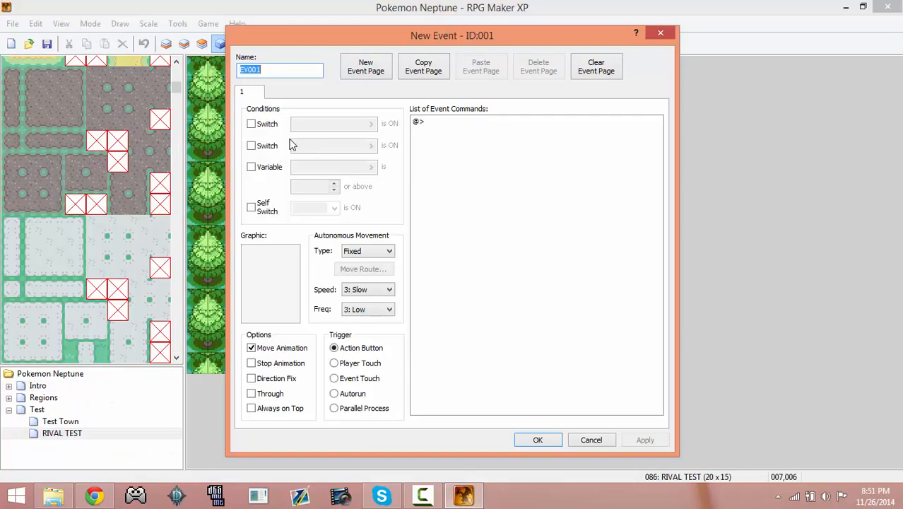
{"action": "left_click", "coordinate": [251, 166]}
{"action": "left_click", "coordinate": [370, 167]}
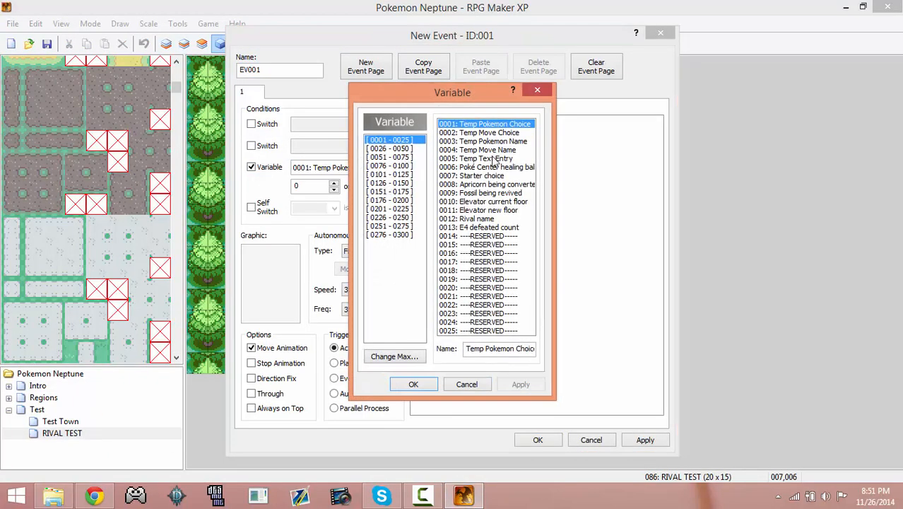
{"action": "left_click", "coordinate": [483, 220]}
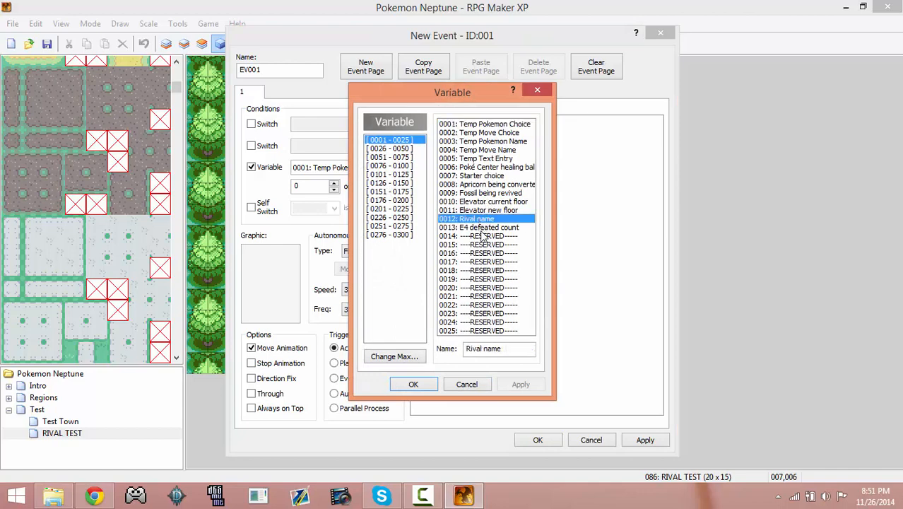
{"action": "left_click", "coordinate": [468, 386]}
{"action": "left_click", "coordinate": [601, 441]}
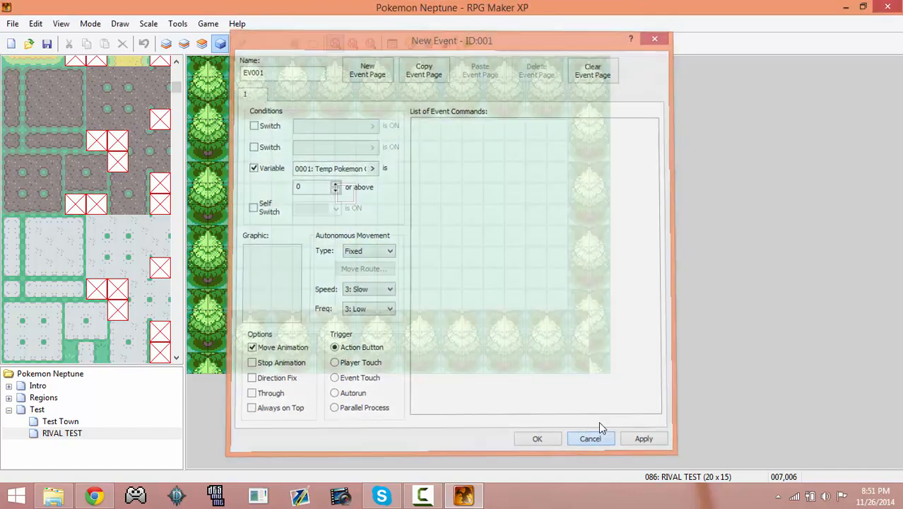
Step: Create a new event at (005,005) on the RIVAL TEST map and give it the 001 character graphic
{"action": "double_click", "coordinate": [307, 171]}
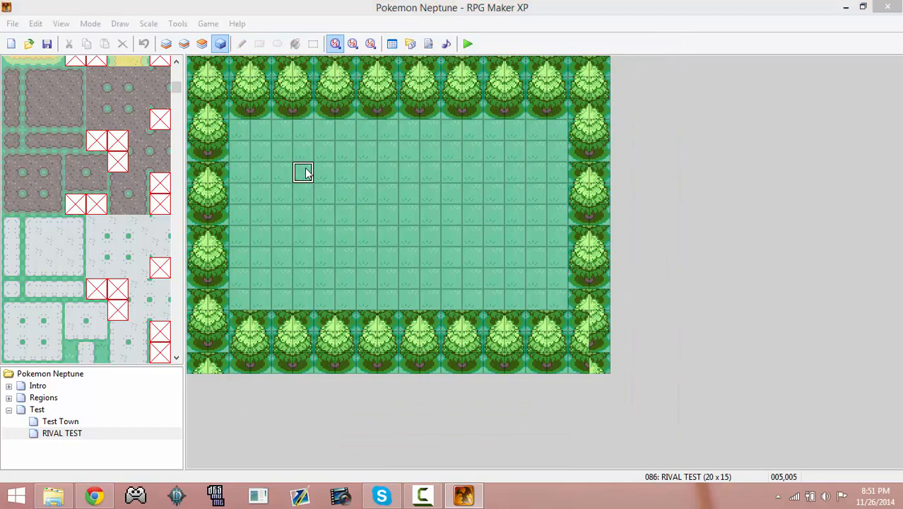
{"action": "double_click", "coordinate": [256, 288]}
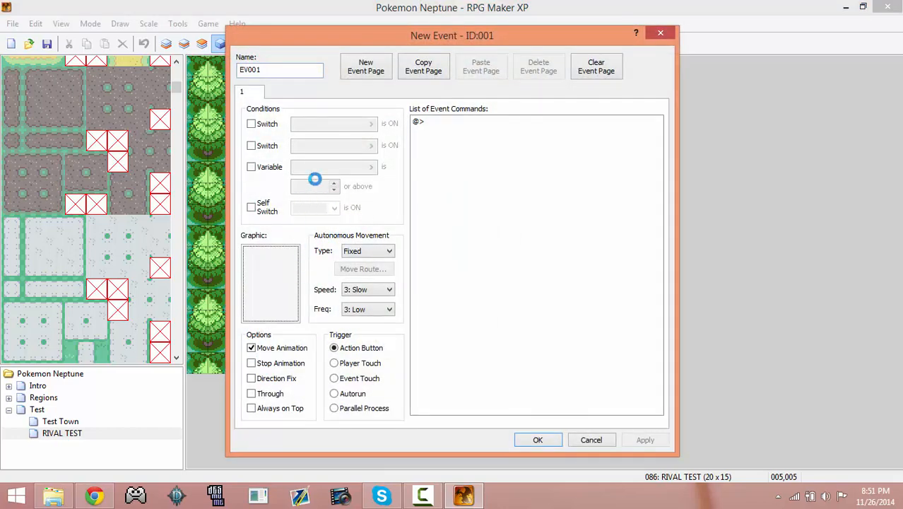
{"action": "left_click", "coordinate": [301, 119]}
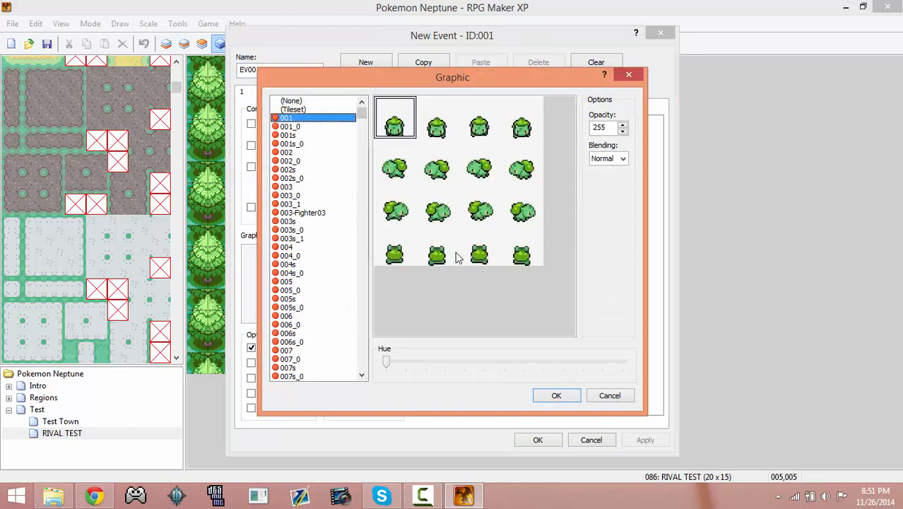
{"action": "left_click", "coordinate": [556, 395]}
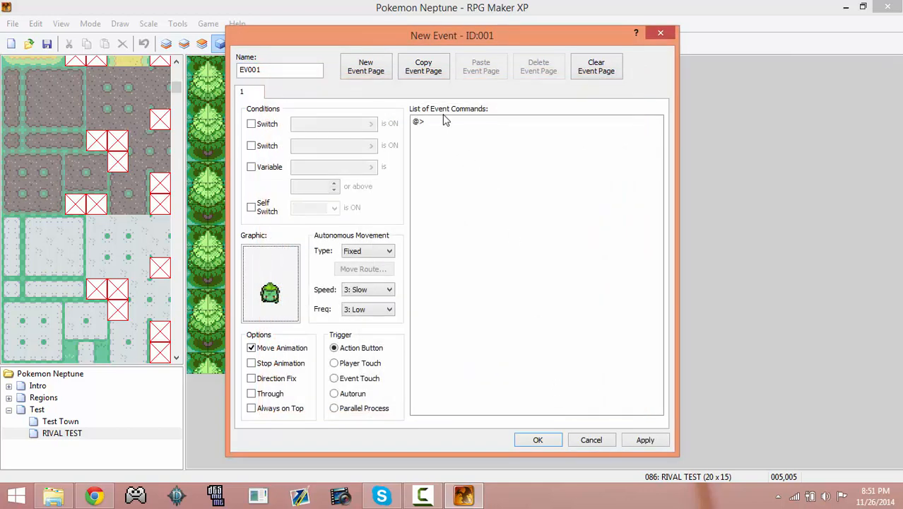
Step: Add a Script command containing the copied line pbSet(12,pbEnterText("Rival's name?",1,7)), running extendtext from the Pokémon Neptune folder to widen the script window
{"action": "double_click", "coordinate": [441, 119]}
{"action": "left_click", "coordinate": [491, 142]}
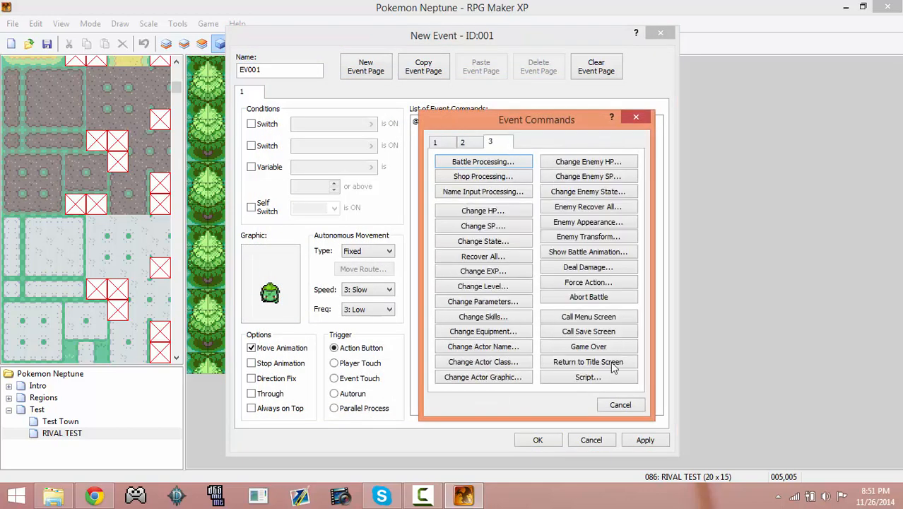
{"action": "left_click", "coordinate": [605, 378]}
{"action": "key", "text": "ctrl+v"}
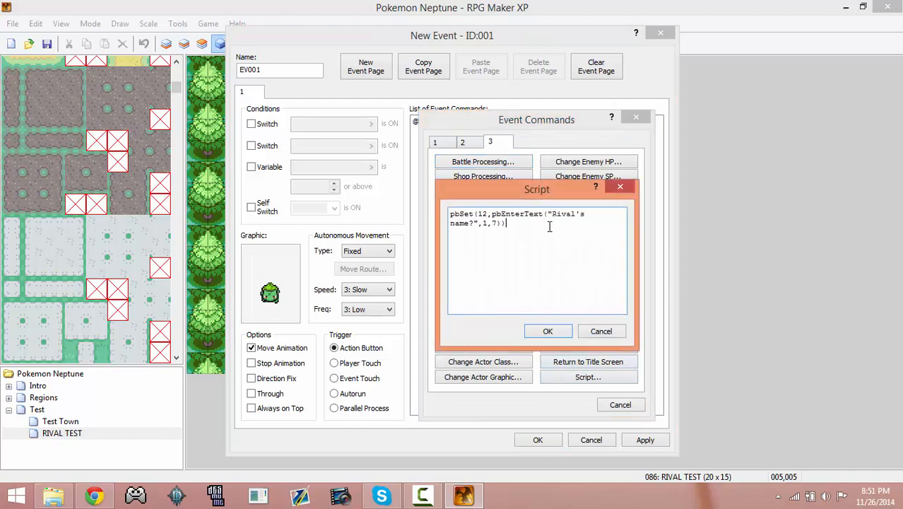
{"action": "left_click", "coordinate": [69, 498]}
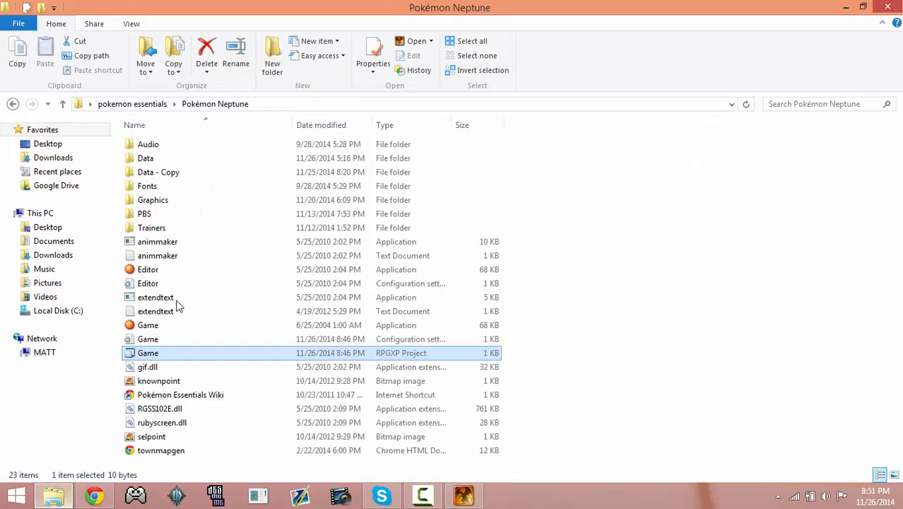
{"action": "double_click", "coordinate": [176, 300]}
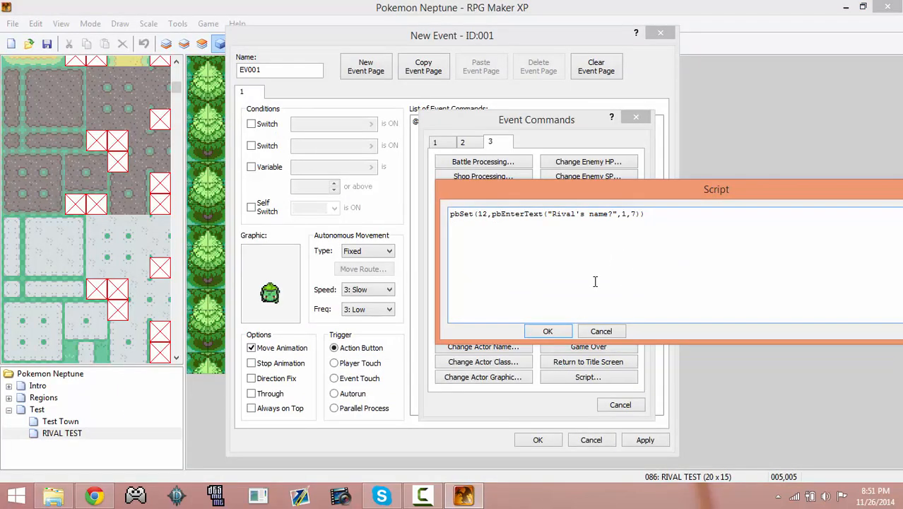
{"action": "left_click", "coordinate": [558, 331]}
Step: Edit the Script command so the rival name's maximum length is 10, and save the event
{"action": "right_click", "coordinate": [572, 126]}
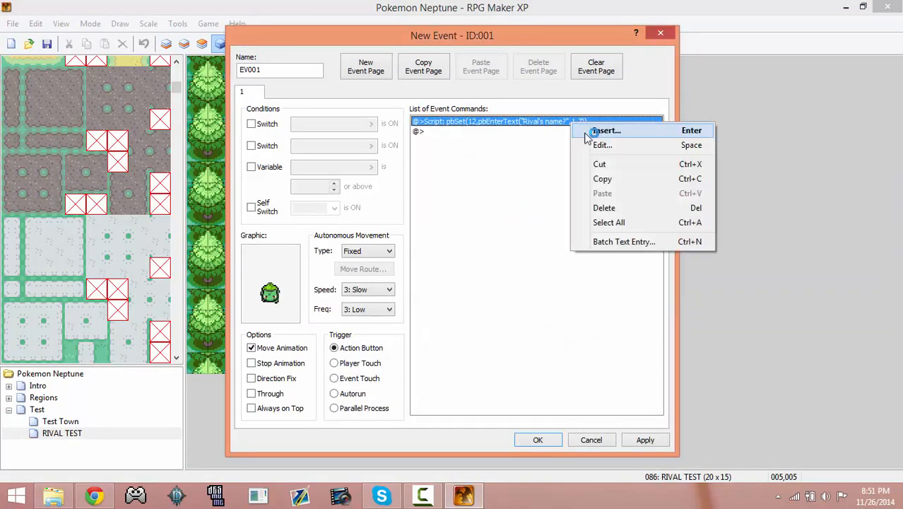
{"action": "left_click", "coordinate": [597, 145]}
{"action": "left_click", "coordinate": [92, 501]}
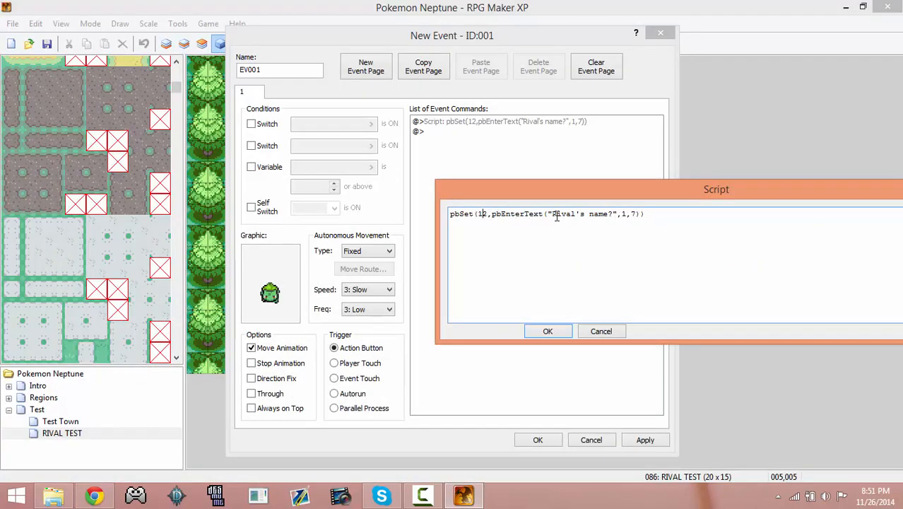
{"action": "left_click_drag", "start_coordinate": [554, 215], "coordinate": [580, 215]}
{"action": "left_click", "coordinate": [627, 212]}
{"action": "left_click", "coordinate": [636, 214]}
{"action": "type", "text": "10"}
{"action": "left_click", "coordinate": [544, 331]}
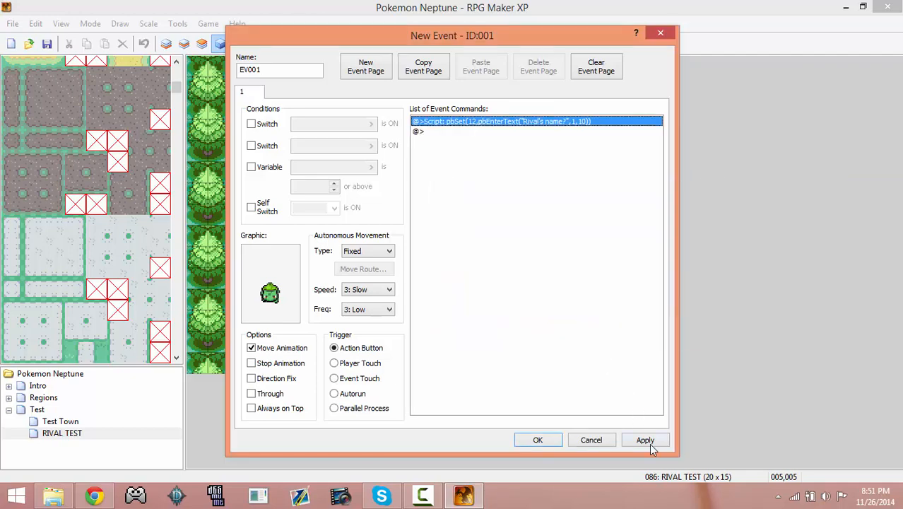
{"action": "left_click", "coordinate": [646, 439]}
{"action": "left_click", "coordinate": [540, 439]}
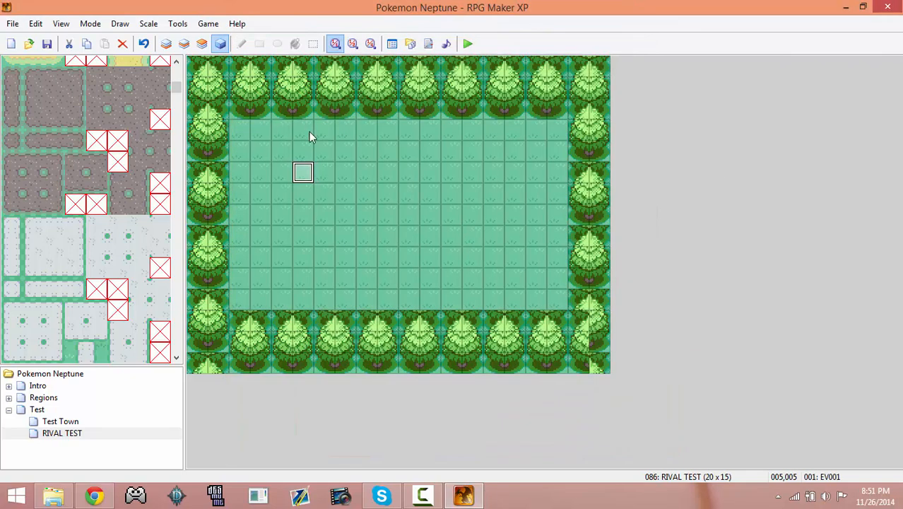
Step: Reopen the event at (005,005) and add a Control Self Switch command setting A to ON after the script
{"action": "double_click", "coordinate": [323, 172]}
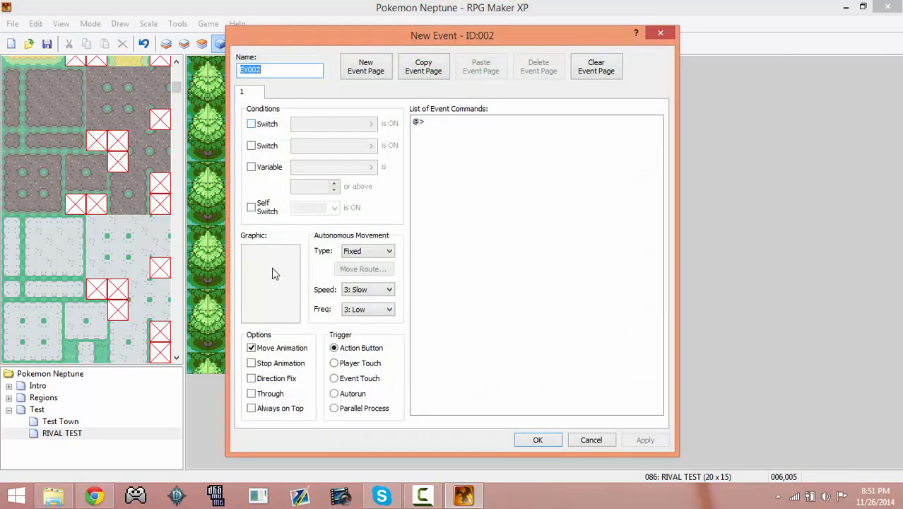
{"action": "left_click", "coordinate": [662, 33]}
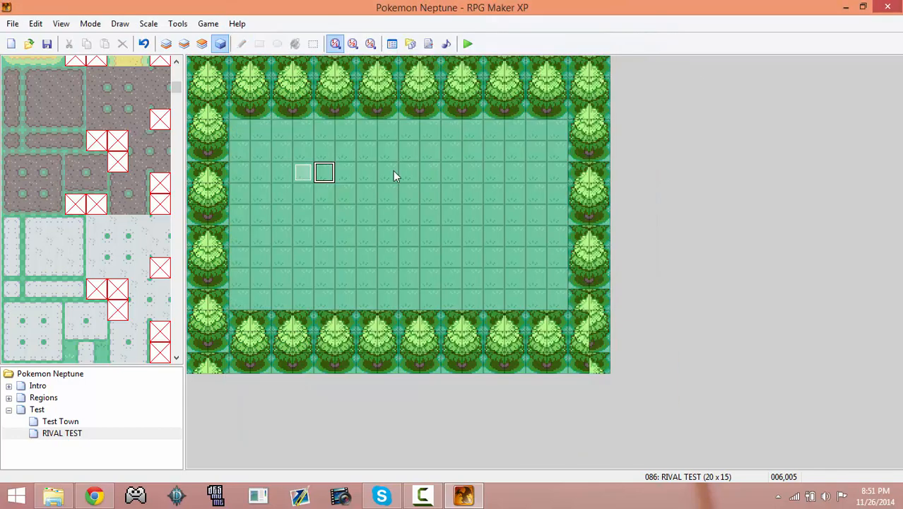
{"action": "double_click", "coordinate": [294, 177]}
{"action": "double_click", "coordinate": [466, 133]}
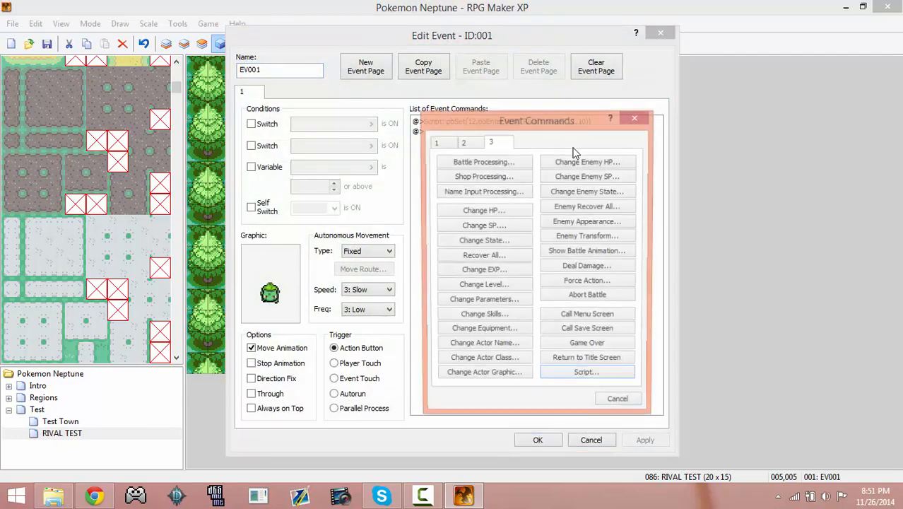
{"action": "left_click", "coordinate": [453, 147]}
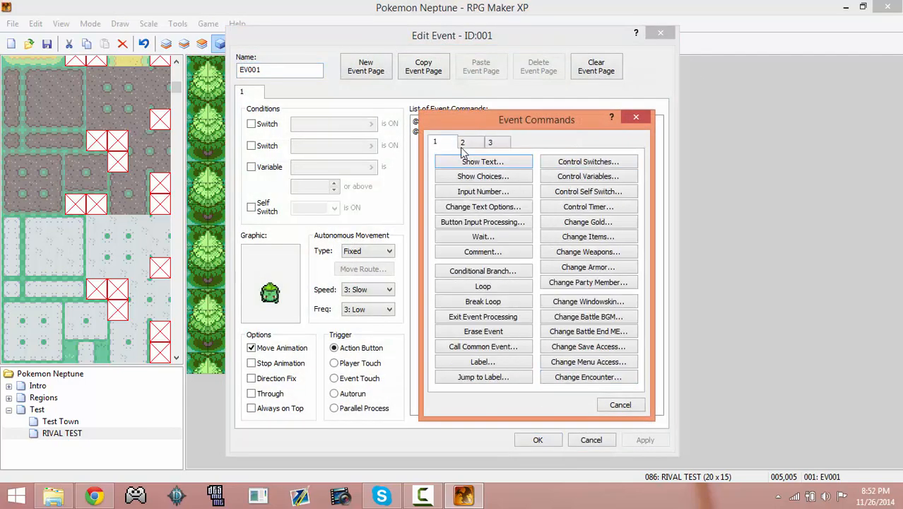
{"action": "left_click", "coordinate": [574, 191]}
{"action": "left_click", "coordinate": [585, 251]}
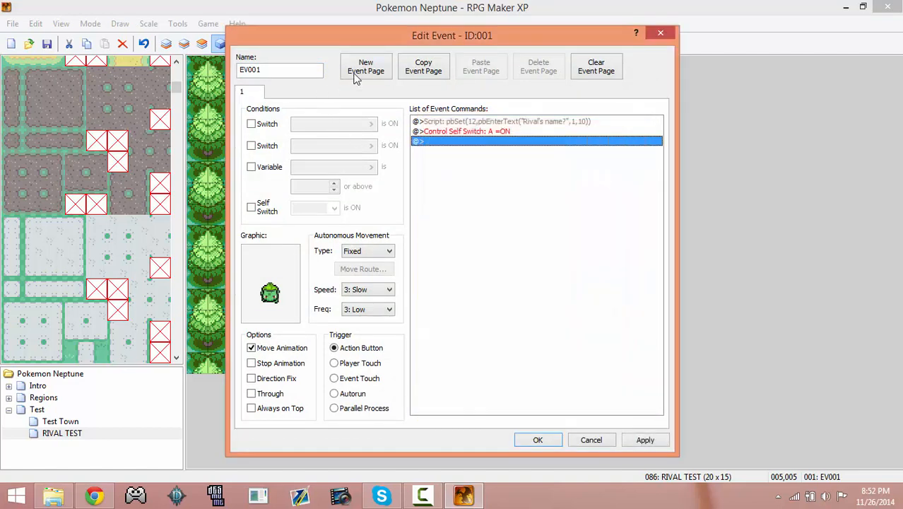
Step: Duplicate the event page as page 2, delete its commands and require Self Switch A to be ON
{"action": "left_click", "coordinate": [427, 71]}
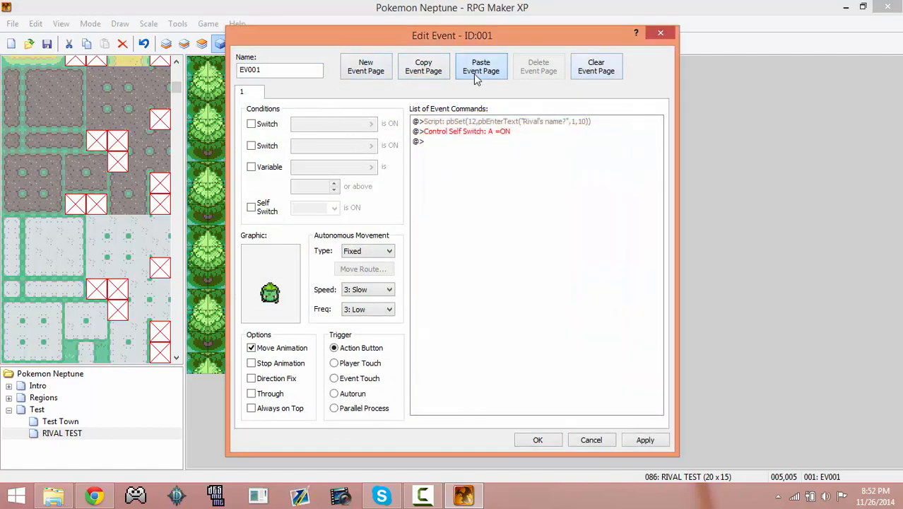
{"action": "left_click", "coordinate": [478, 79]}
{"action": "left_click", "coordinate": [461, 125]}
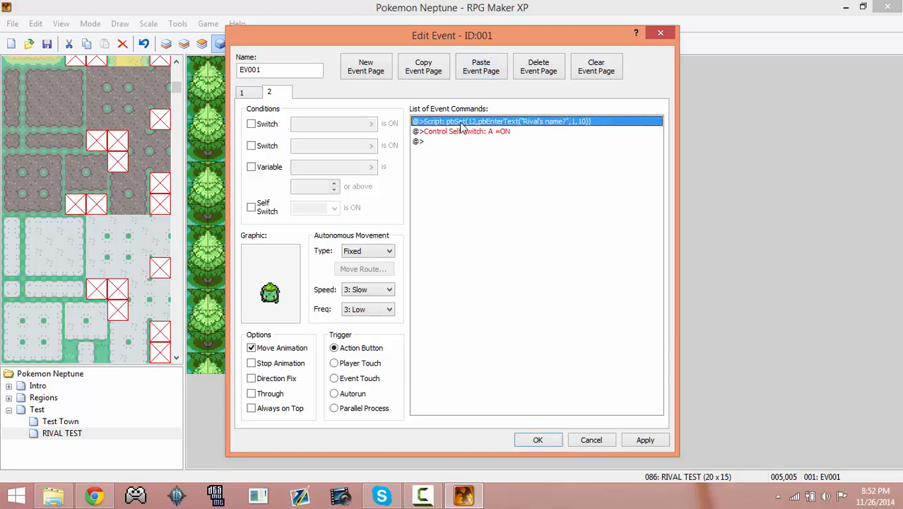
{"action": "key", "text": "Delete"}
{"action": "key", "text": "Delete"}
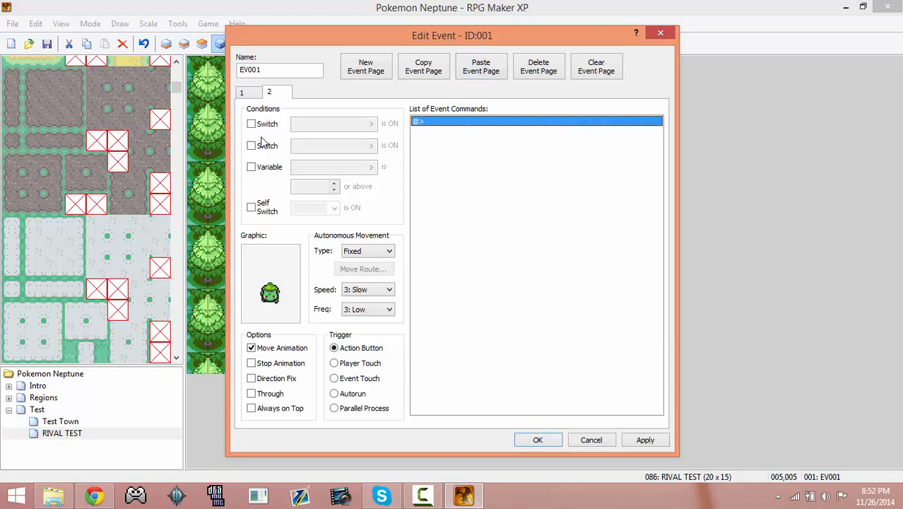
{"action": "left_click", "coordinate": [251, 206]}
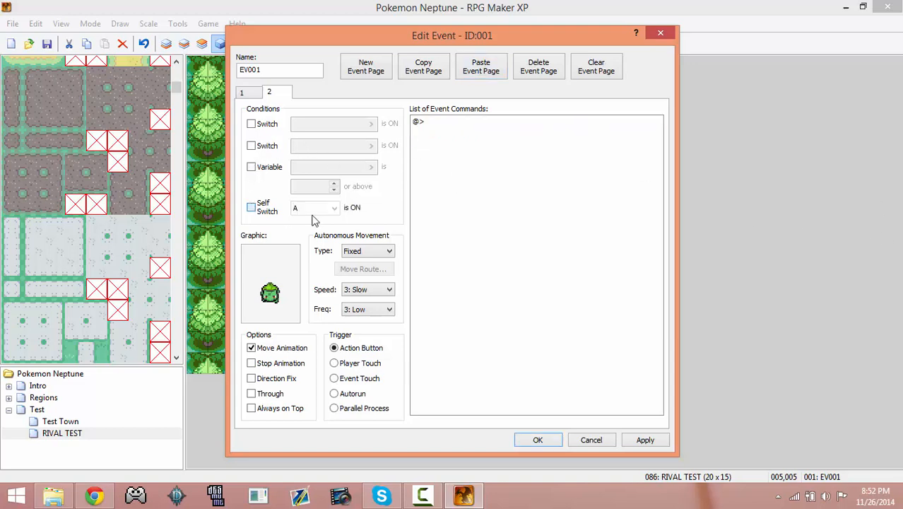
Step: Add a Show Text command reading "Rivals name is \v[12]" to page 2 and save the event
{"action": "double_click", "coordinate": [434, 126]}
{"action": "left_click", "coordinate": [465, 163]}
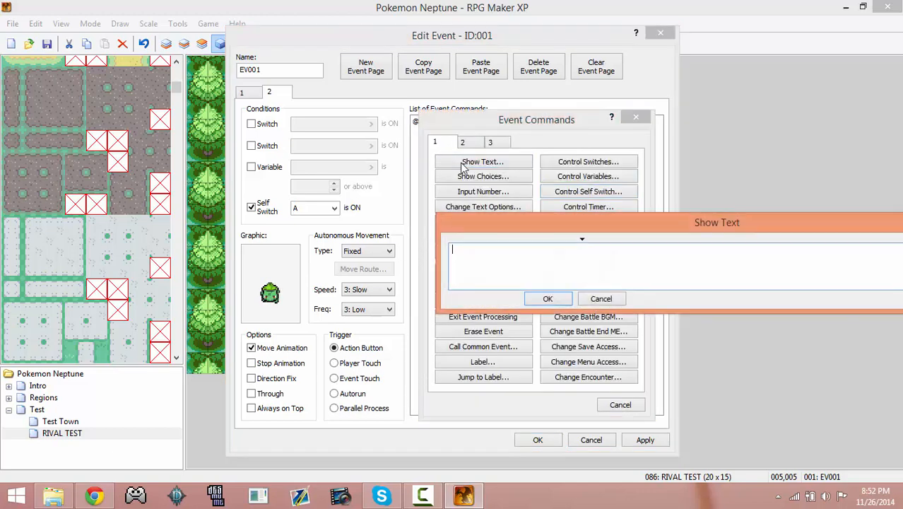
{"action": "type", "text": "Rivals name is \\v[12"}
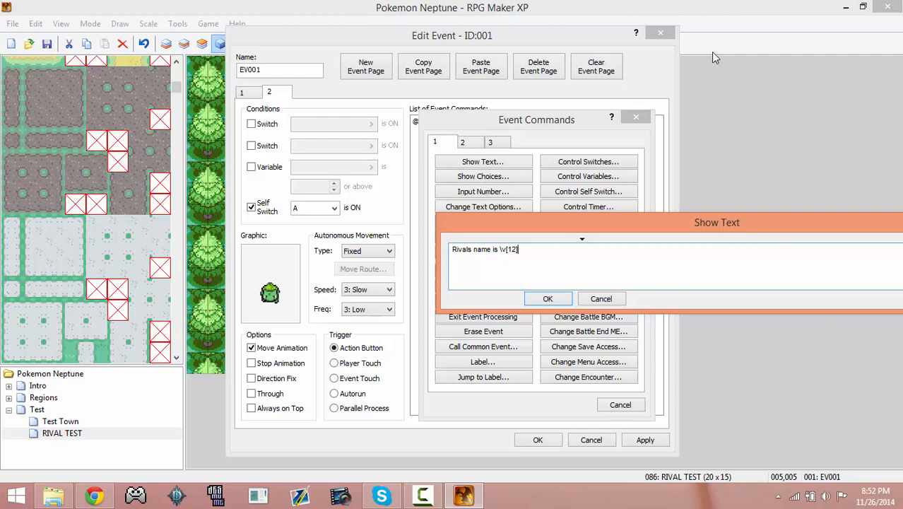
{"action": "left_click", "coordinate": [545, 299]}
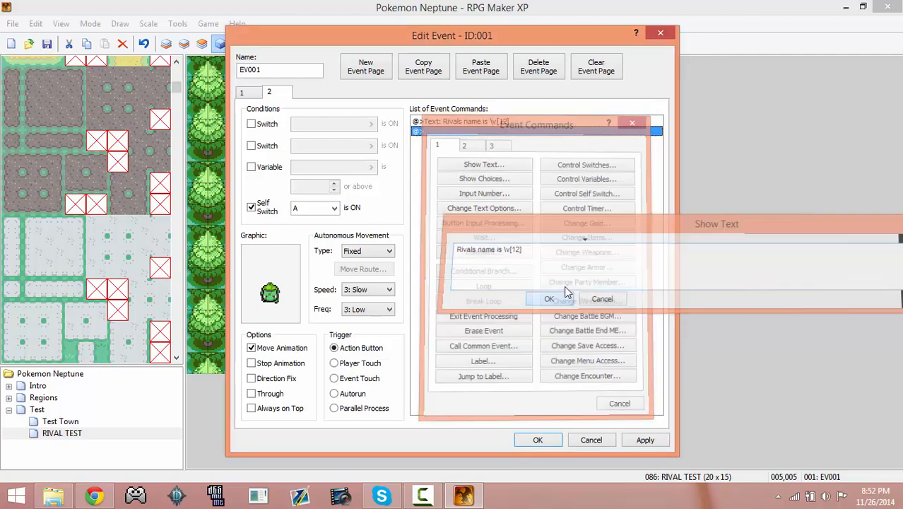
{"action": "left_click", "coordinate": [639, 440]}
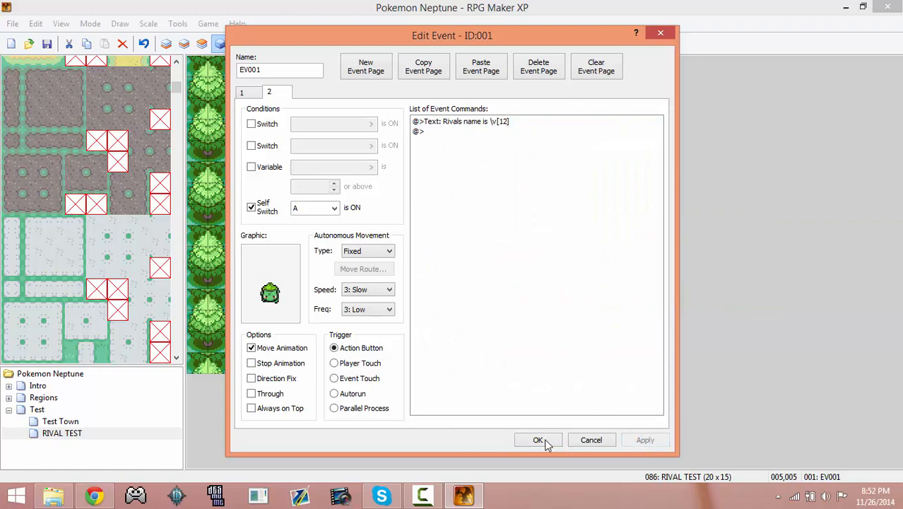
{"action": "left_click", "coordinate": [540, 439]}
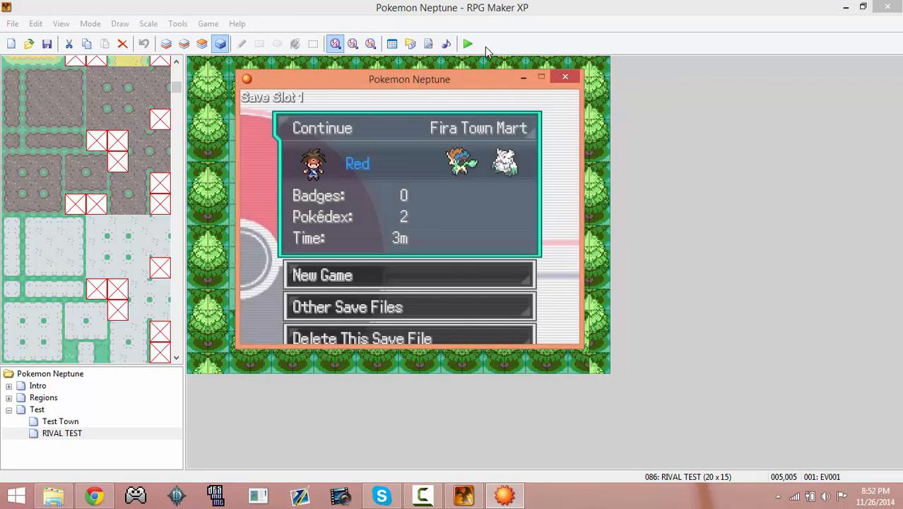
Step: Start a new game in the playtest and interact with the green Pokémon event, entering a name for the rival
{"action": "key", "text": "Down"}
{"action": "key", "text": "Return"}
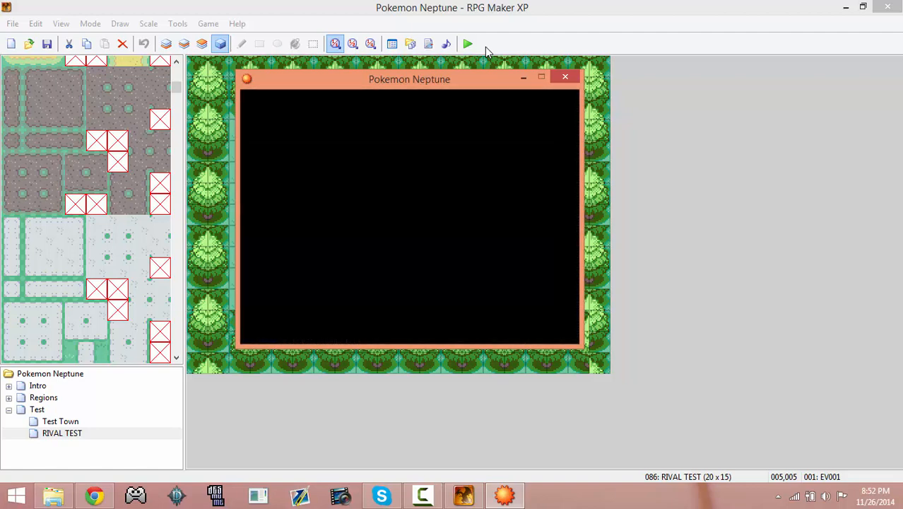
{"action": "key", "text": "Right"}
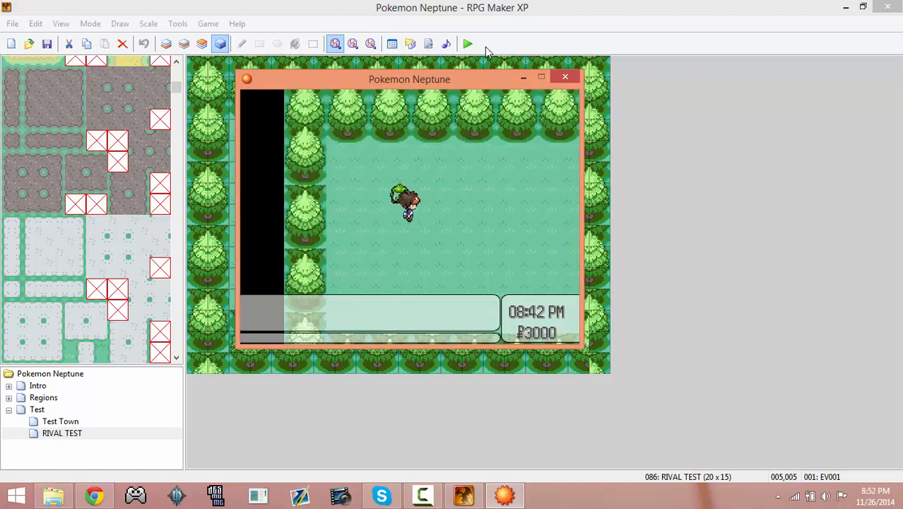
{"action": "key", "text": "Left"}
{"action": "key", "text": "Up"}
{"action": "key", "text": "Left"}
{"action": "key", "text": "Return"}
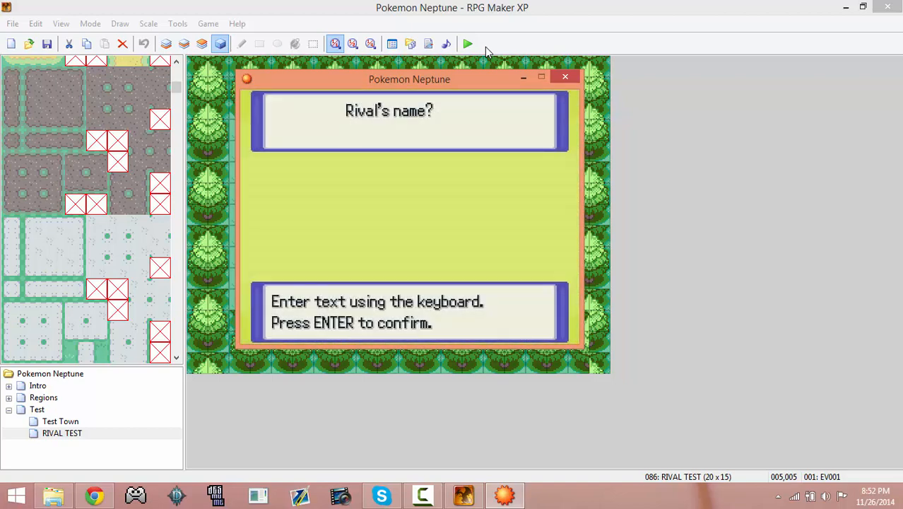
{"action": "type", "text": "johny"}
{"action": "key", "text": "Return"}
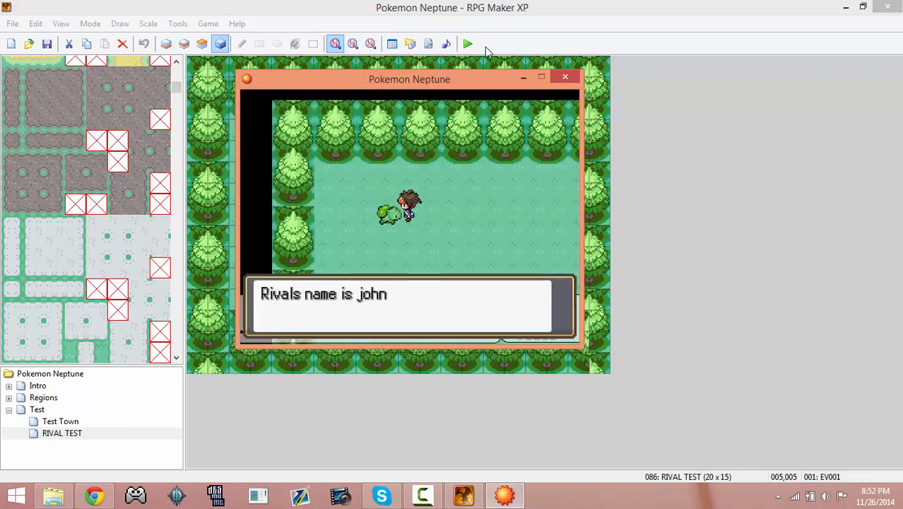
Step: Dismiss the rival name message and close the playtest window
{"action": "key", "text": "Return"}
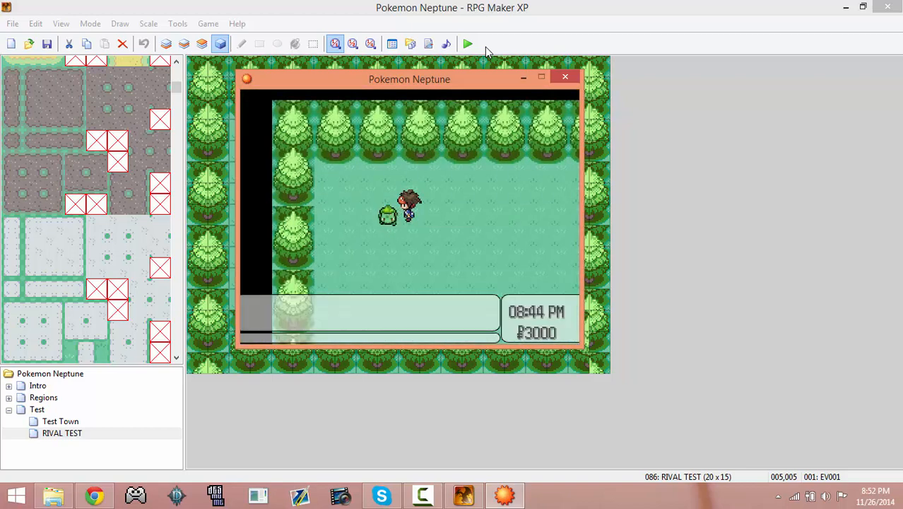
{"action": "left_click", "coordinate": [574, 78]}
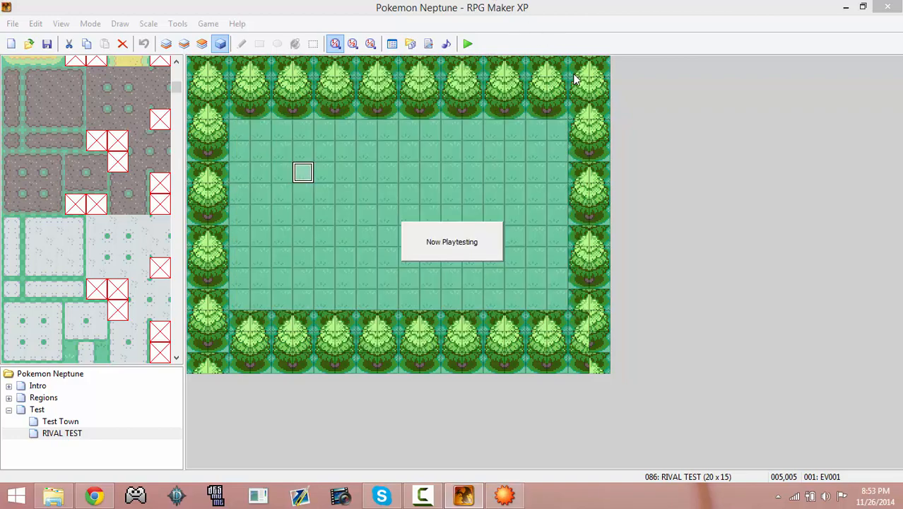
{"action": "left_click", "coordinate": [504, 497]}
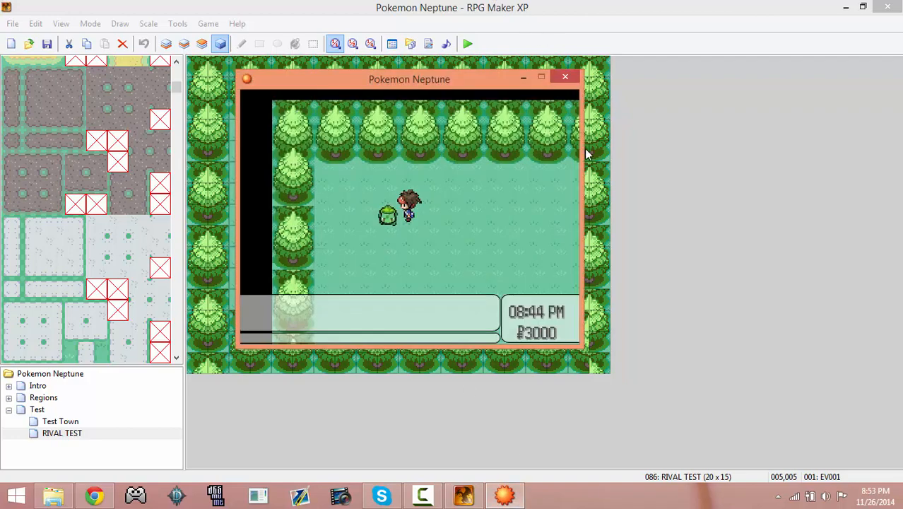
{"action": "left_click", "coordinate": [575, 82]}
Step: Switch to the Rival wiki page in Chrome and copy the array name RIVALNAMES from its Settings code sample
{"action": "left_click", "coordinate": [94, 496]}
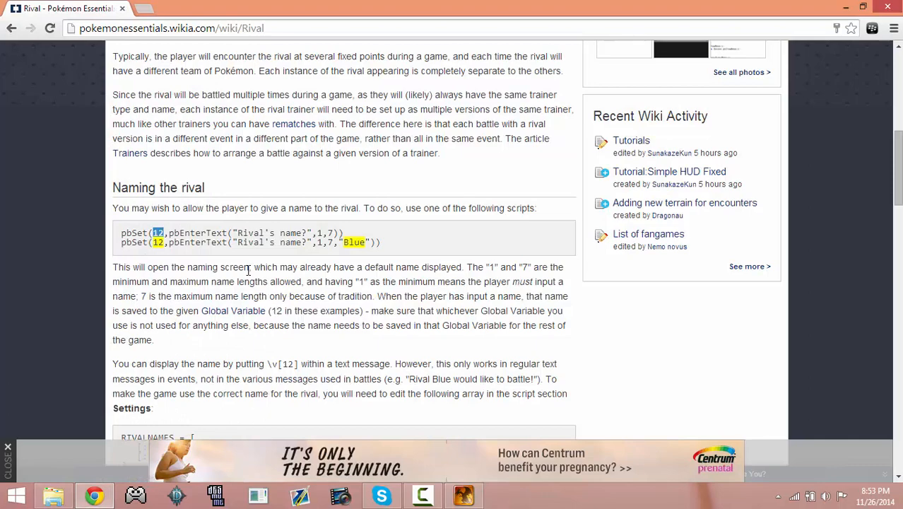
{"action": "scroll", "coordinate": [248, 271], "scroll_direction": "down", "scroll_amount": 4}
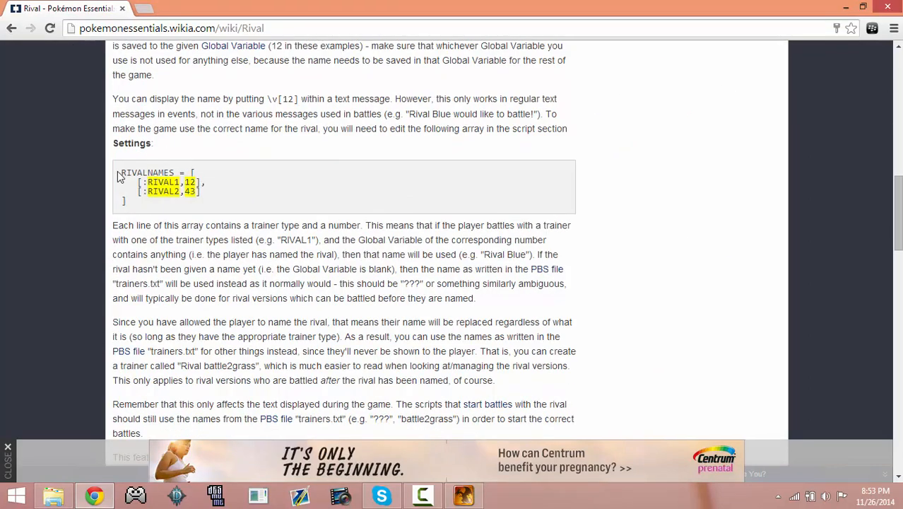
{"action": "left_click_drag", "start_coordinate": [118, 176], "coordinate": [177, 170]}
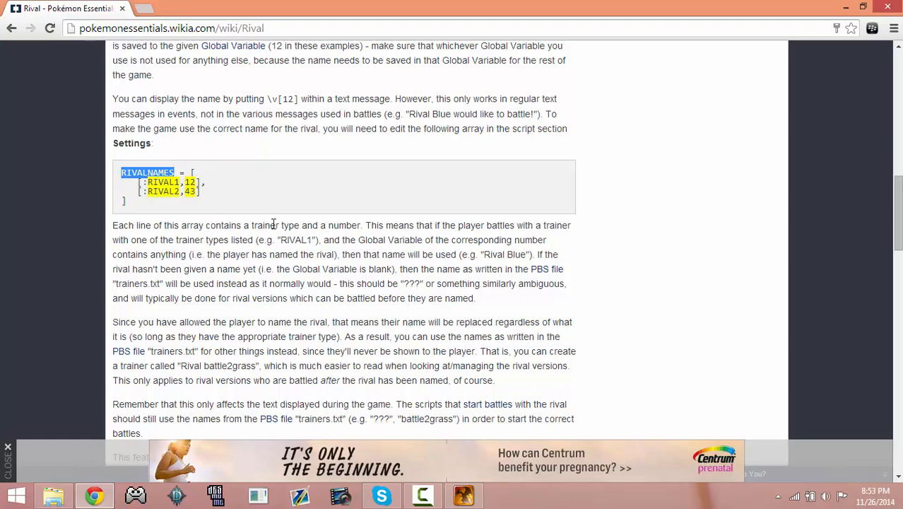
Step: Return to RPG Maker XP, find RIVALNAMES in the Settings script and highlight RIVAL1 in its array
{"action": "left_click", "coordinate": [464, 495]}
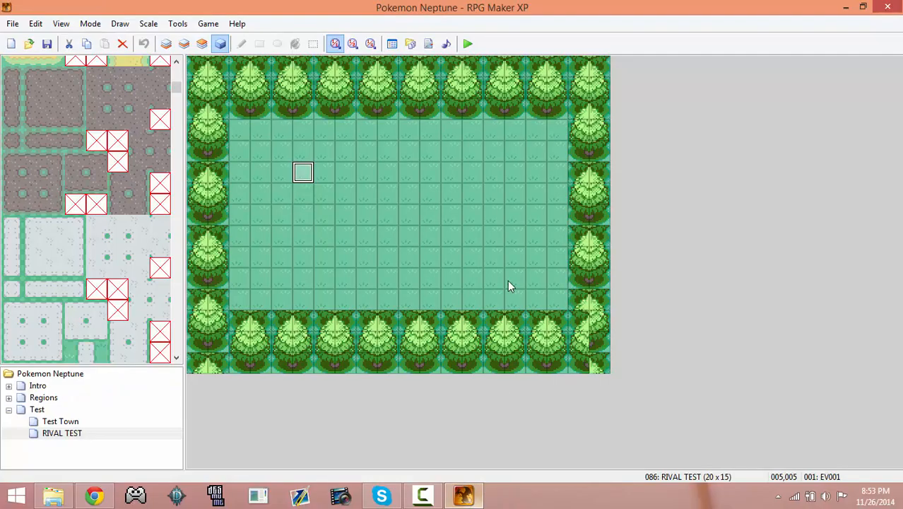
{"action": "left_click", "coordinate": [427, 45]}
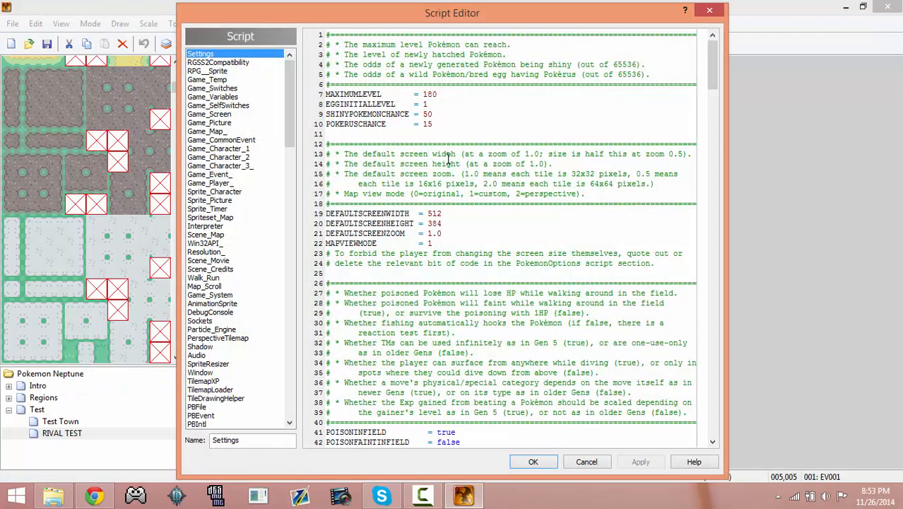
{"action": "key", "text": "ctrl+f"}
{"action": "key", "text": "ctrl+v"}
{"action": "left_click", "coordinate": [307, 84]}
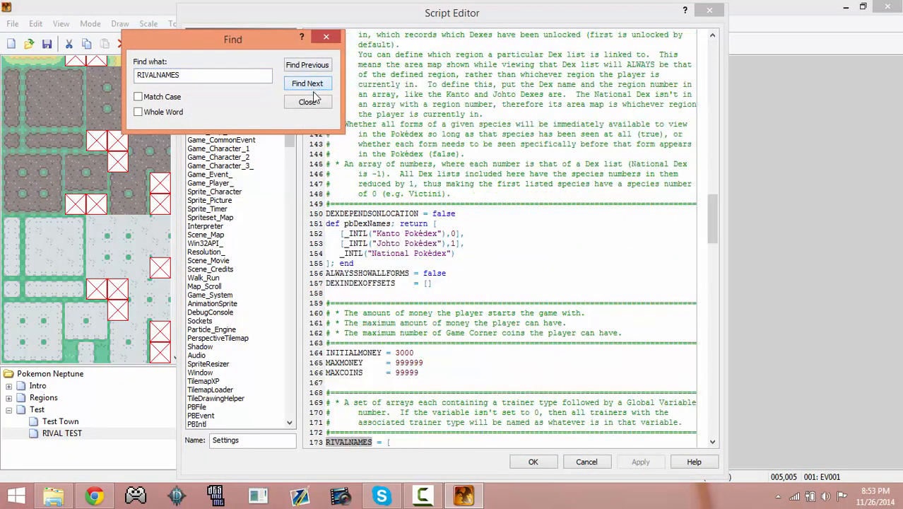
{"action": "left_click", "coordinate": [309, 102]}
{"action": "scroll", "coordinate": [461, 240], "scroll_direction": "down", "scroll_amount": 3}
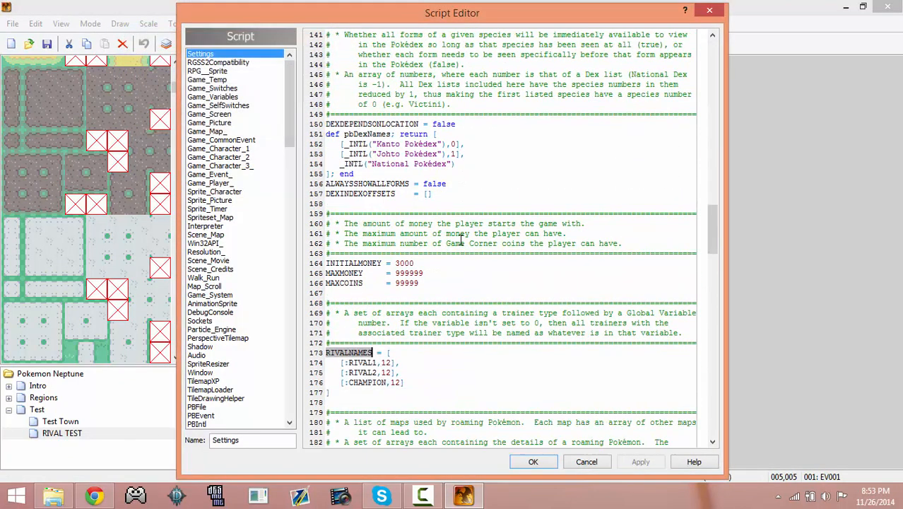
{"action": "scroll", "coordinate": [460, 240], "scroll_direction": "down", "scroll_amount": 1}
{"action": "left_click_drag", "start_coordinate": [348, 334], "coordinate": [379, 334]}
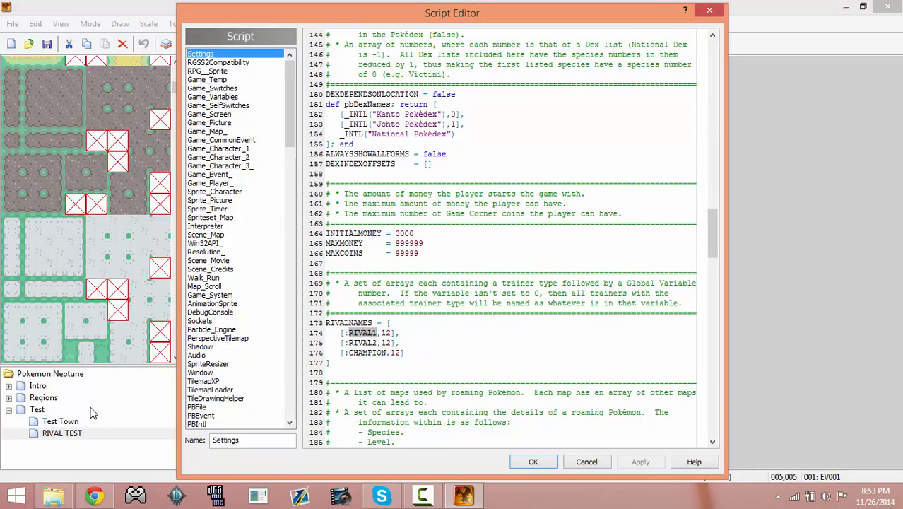
Step: Switch to File Explorer and open the PBS folder of the Pokémon Neptune project to reach the trainer text files
{"action": "left_click", "coordinate": [53, 496]}
{"action": "double_click", "coordinate": [171, 214]}
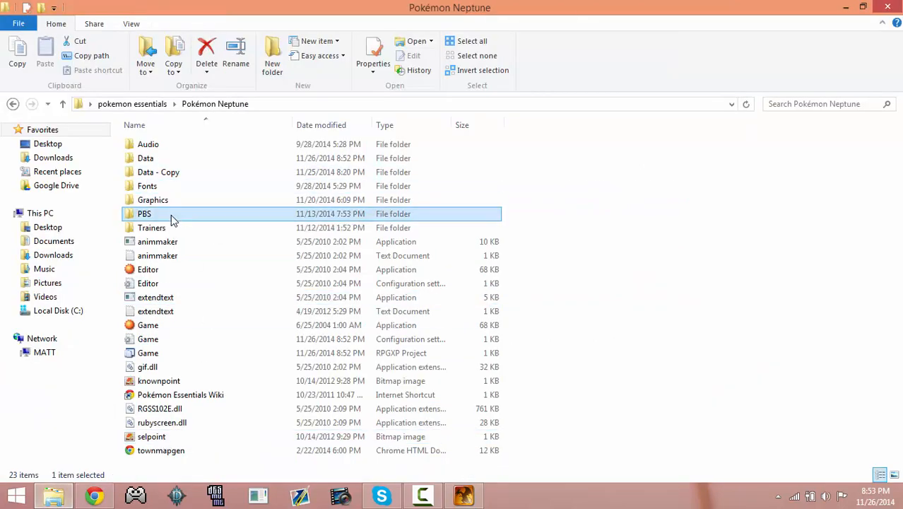
{"action": "scroll", "coordinate": [210, 415], "scroll_direction": "down", "scroll_amount": 1}
{"action": "scroll", "coordinate": [210, 416], "scroll_direction": "down", "scroll_amount": 2}
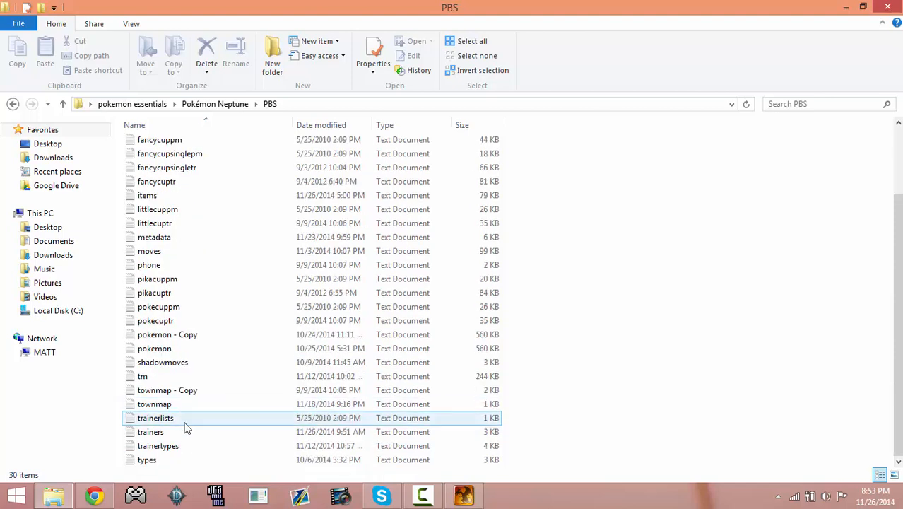
{"action": "left_click", "coordinate": [179, 431]}
{"action": "double_click", "coordinate": [176, 419]}
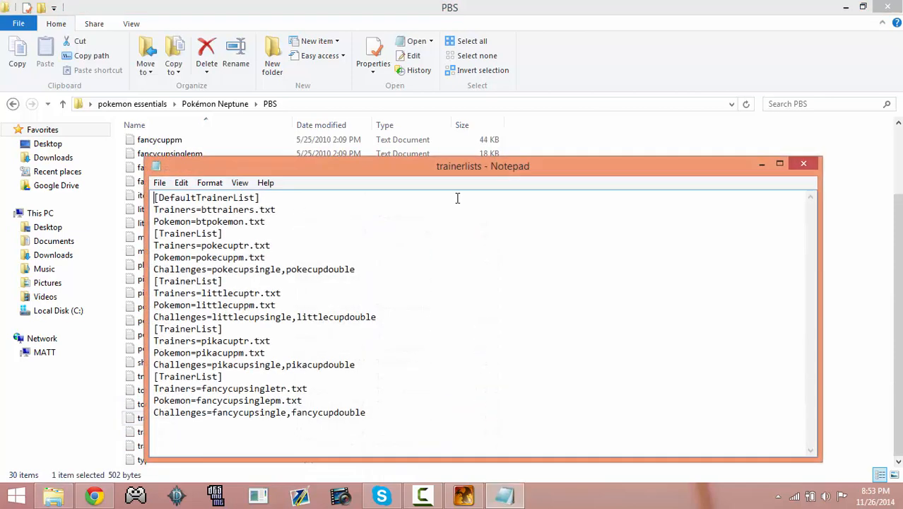
{"action": "left_click", "coordinate": [792, 169]}
Step: Open the trainertypes file in a maximized window and highlight RIVAL1 near the end of the list
{"action": "double_click", "coordinate": [162, 444]}
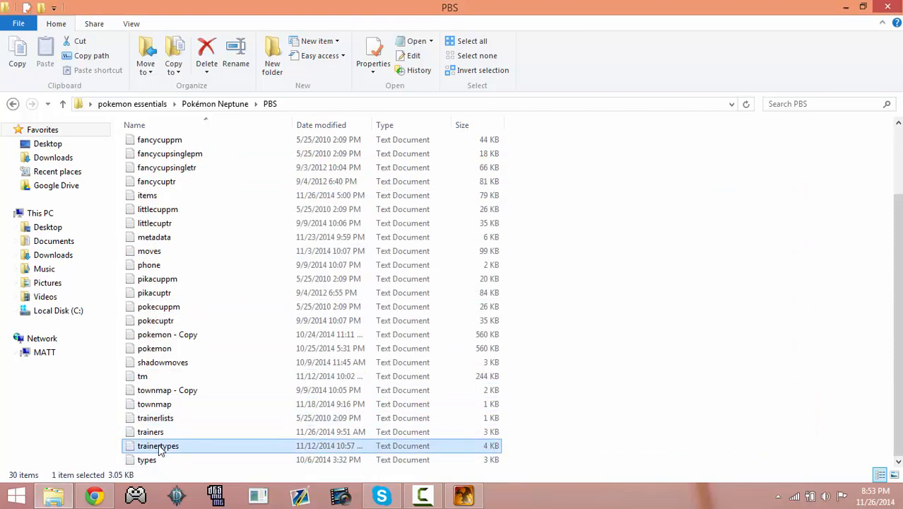
{"action": "left_click", "coordinate": [780, 164]}
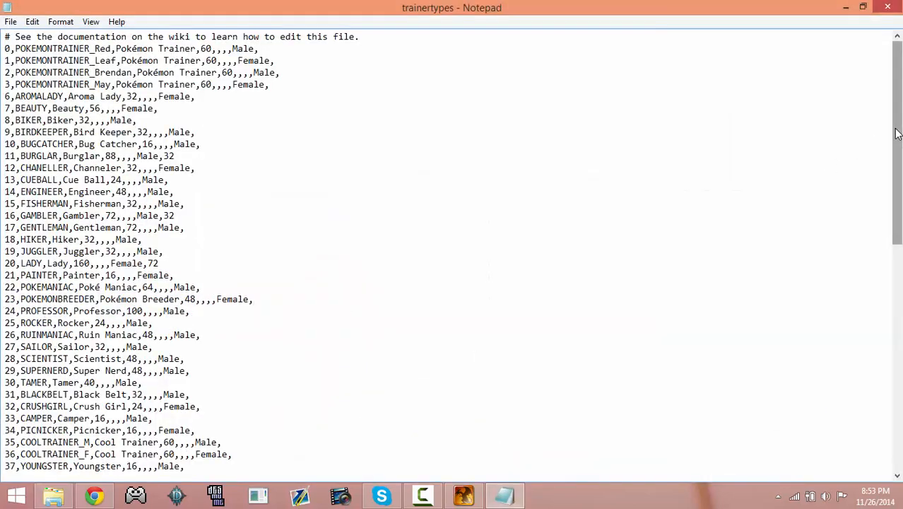
{"action": "left_click_drag", "start_coordinate": [897, 142], "coordinate": [899, 466]}
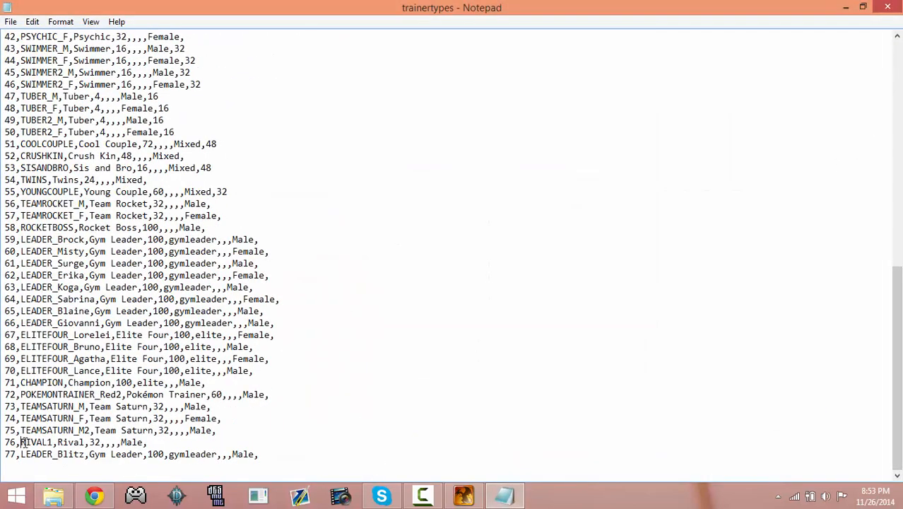
{"action": "left_click_drag", "start_coordinate": [21, 441], "coordinate": [53, 442]}
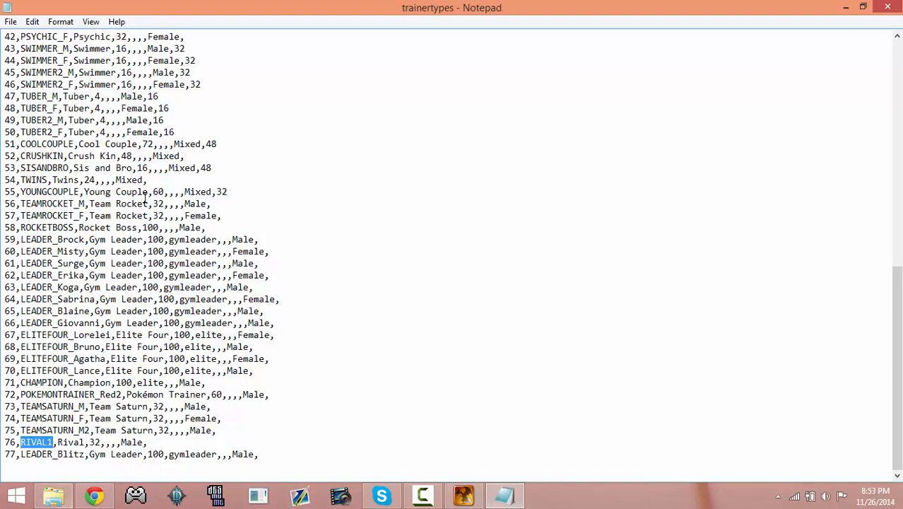
Step: Look through the whole trainer type list from its first entry to its last for rival entries
{"action": "left_click", "coordinate": [144, 169]}
{"action": "scroll", "coordinate": [144, 170], "scroll_direction": "up", "scroll_amount": 7}
{"action": "scroll", "coordinate": [145, 170], "scroll_direction": "up", "scroll_amount": 8}
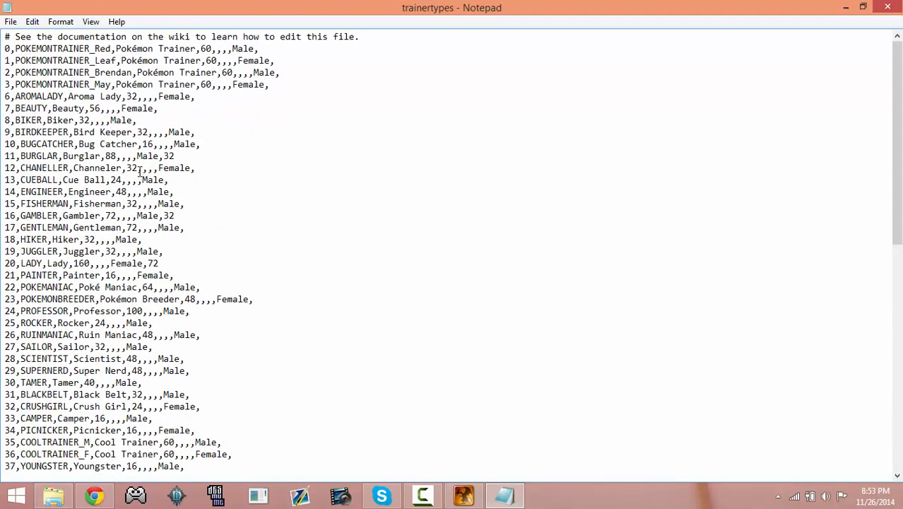
{"action": "scroll", "coordinate": [115, 200], "scroll_direction": "down", "scroll_amount": 4}
{"action": "scroll", "coordinate": [90, 339], "scroll_direction": "down", "scroll_amount": 11}
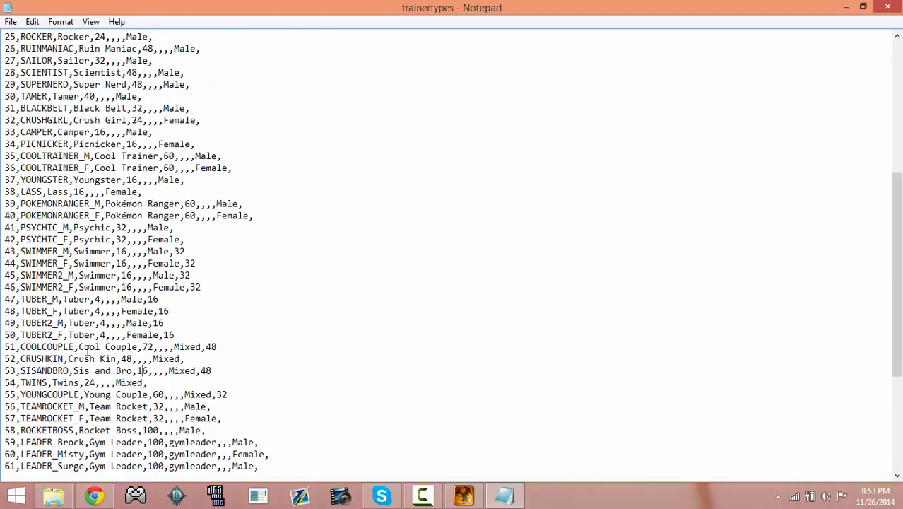
{"action": "scroll", "coordinate": [86, 351], "scroll_direction": "up", "scroll_amount": 14}
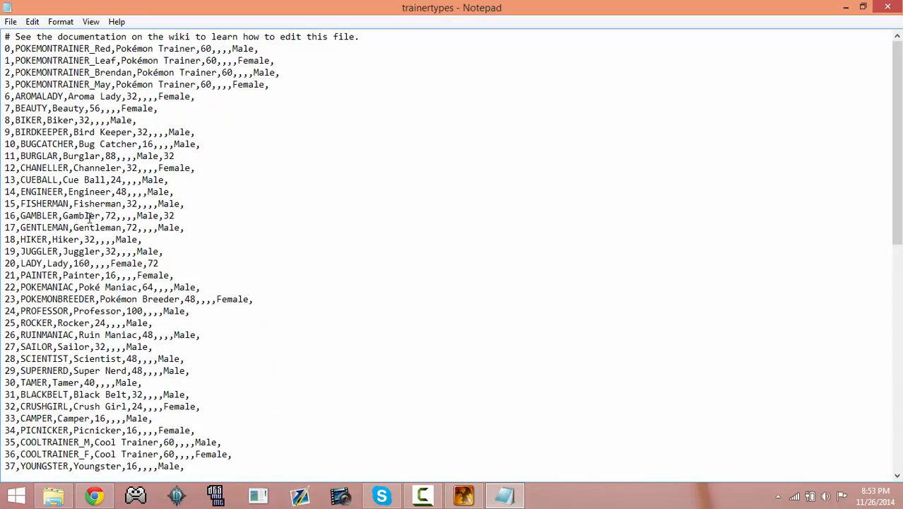
{"action": "scroll", "coordinate": [90, 228], "scroll_direction": "down", "scroll_amount": 12}
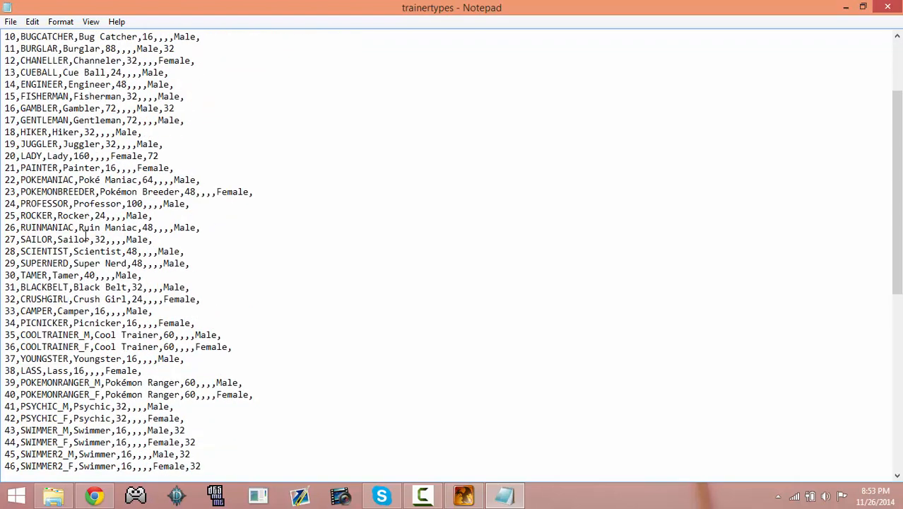
{"action": "scroll", "coordinate": [85, 239], "scroll_direction": "down", "scroll_amount": 2}
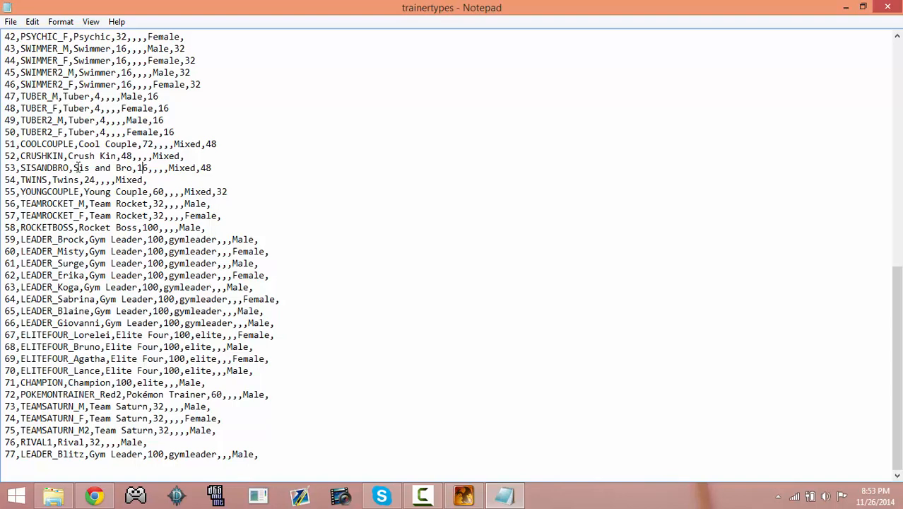
Step: Search the trainertypes file for "rival" and close the search
{"action": "key", "text": "ctrl+f"}
{"action": "type", "text": "rival"}
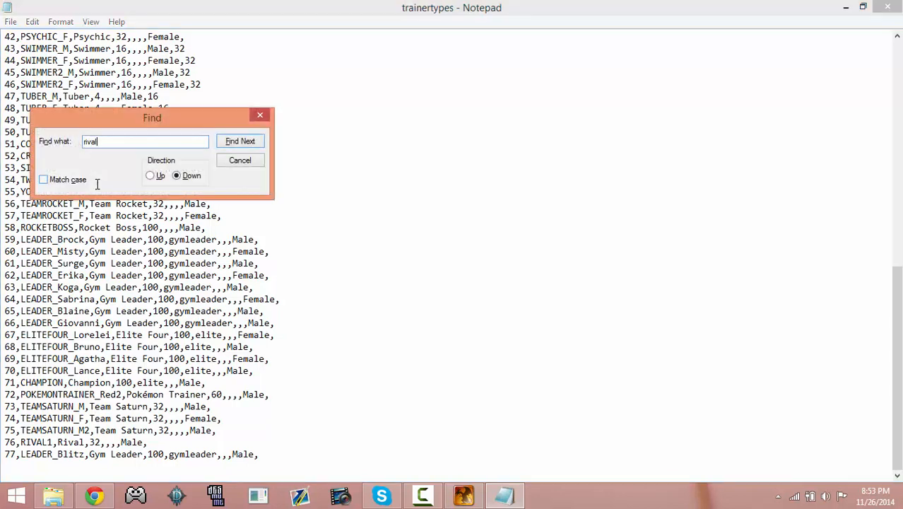
{"action": "key", "text": "Return"}
{"action": "key", "text": "Return"}
{"action": "key", "text": "Return"}
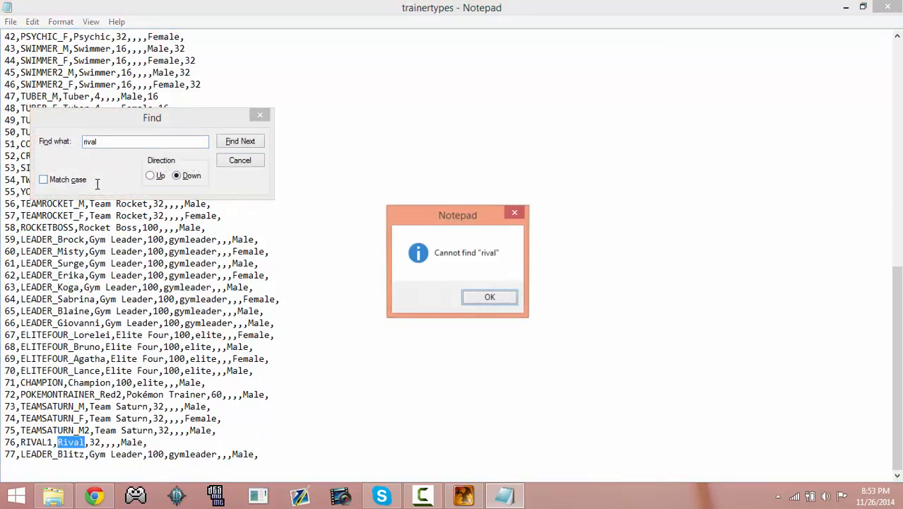
{"action": "left_click", "coordinate": [484, 297]}
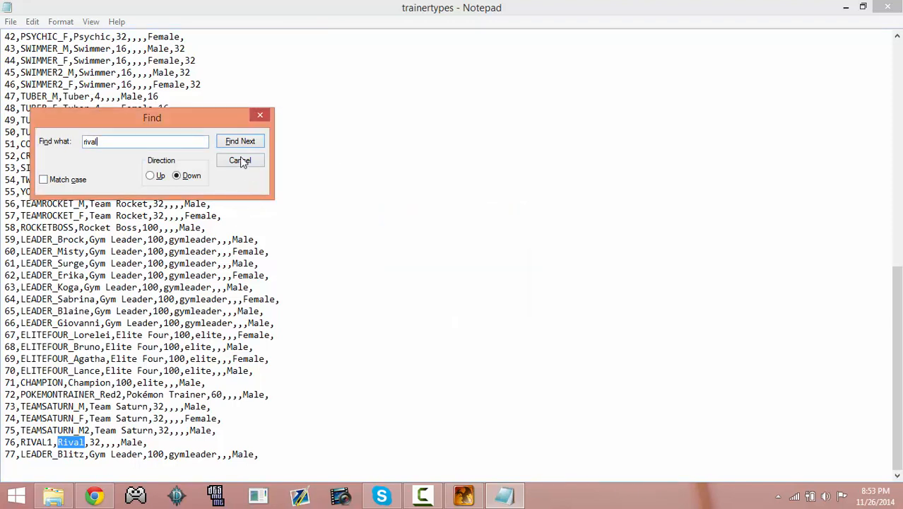
{"action": "left_click", "coordinate": [240, 160]}
Step: Highlight the parts of the RIVAL1 trainer type line to examine its number, internal name and settings
{"action": "left_click", "coordinate": [21, 444]}
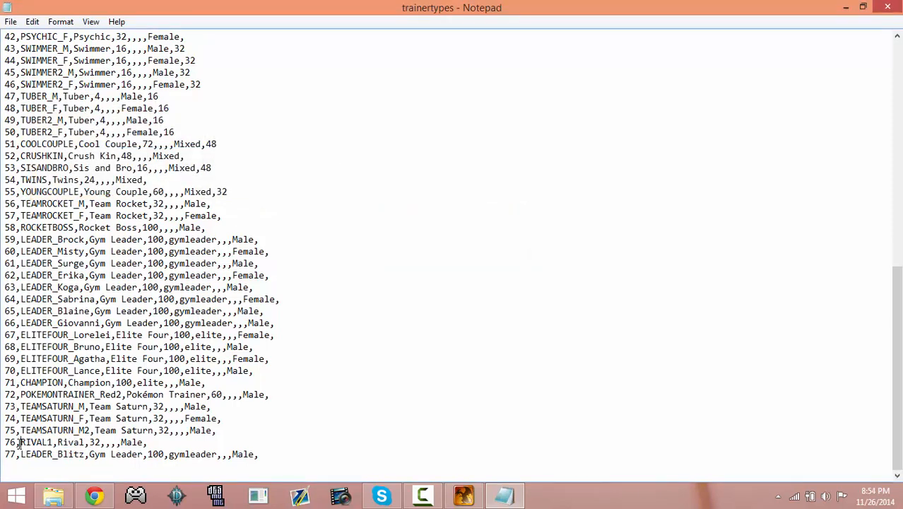
{"action": "mouse_move", "coordinate": [21, 445]}
{"action": "left_mouse_down"}
{"action": "mouse_move", "coordinate": [110, 447]}
{"action": "mouse_move", "coordinate": [43, 431]}
{"action": "mouse_move", "coordinate": [5, 432]}
{"action": "mouse_move", "coordinate": [4, 443]}
{"action": "left_mouse_up"}
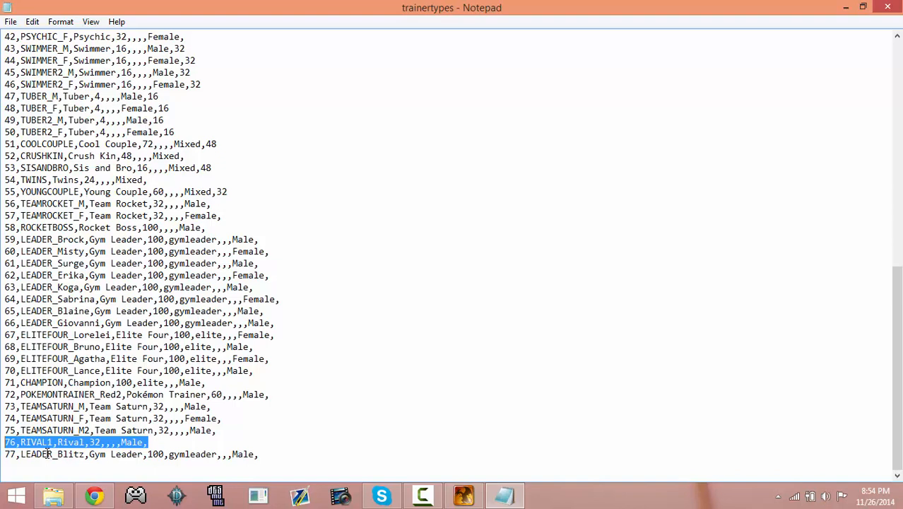
{"action": "left_click_drag", "start_coordinate": [166, 444], "coordinate": [2, 444]}
{"action": "left_click", "coordinate": [3, 452]}
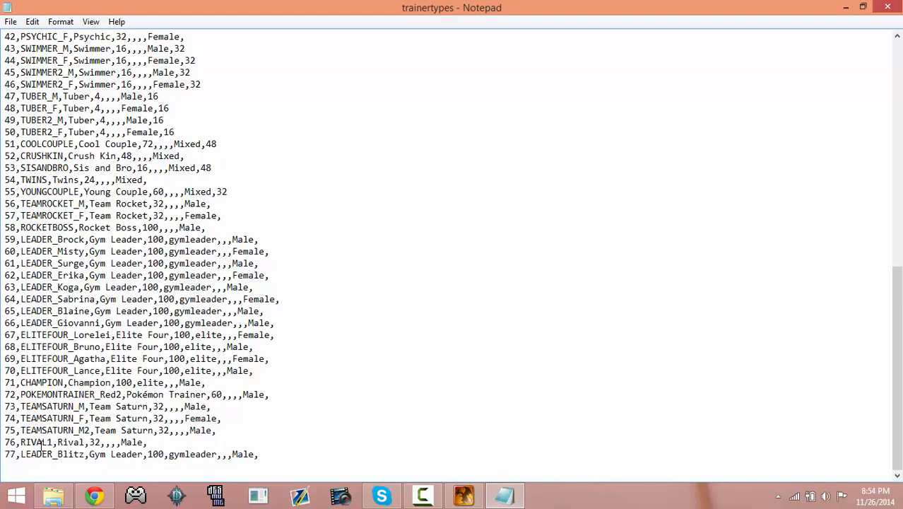
{"action": "left_click_drag", "start_coordinate": [54, 444], "coordinate": [20, 443]}
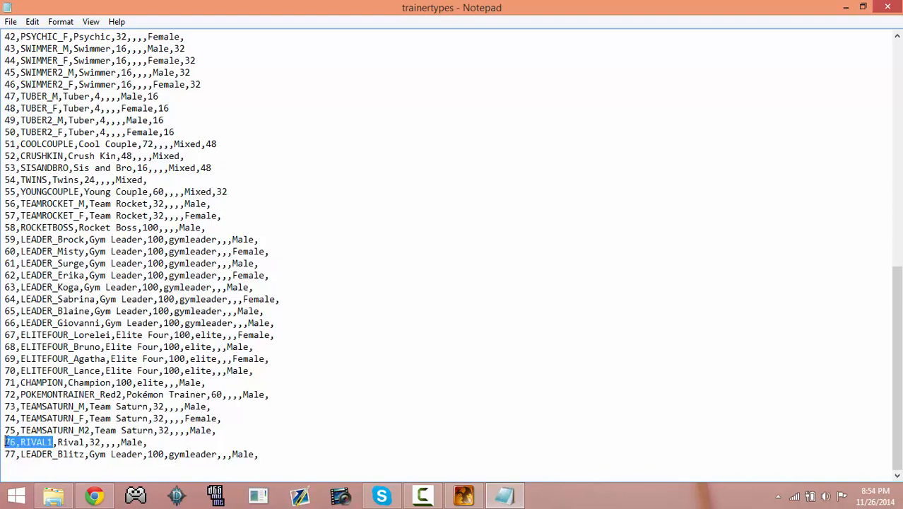
{"action": "left_click", "coordinate": [65, 442]}
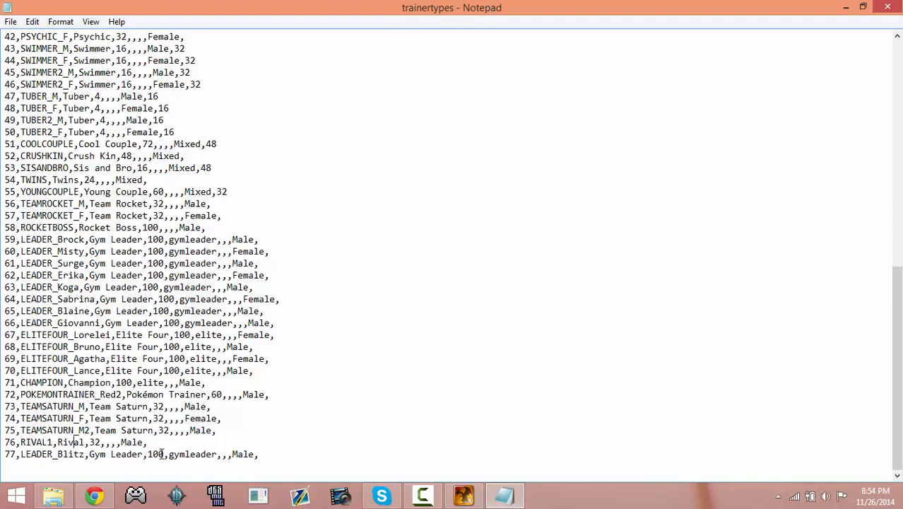
{"action": "left_click_drag", "start_coordinate": [162, 439], "coordinate": [22, 442]}
{"action": "left_click", "coordinate": [443, 347]}
Step: Open the trainers file from the PBS folder in a maximized window and highlight the TEAMSATURN_F Grunt entry above the rivals
{"action": "left_click", "coordinate": [61, 496]}
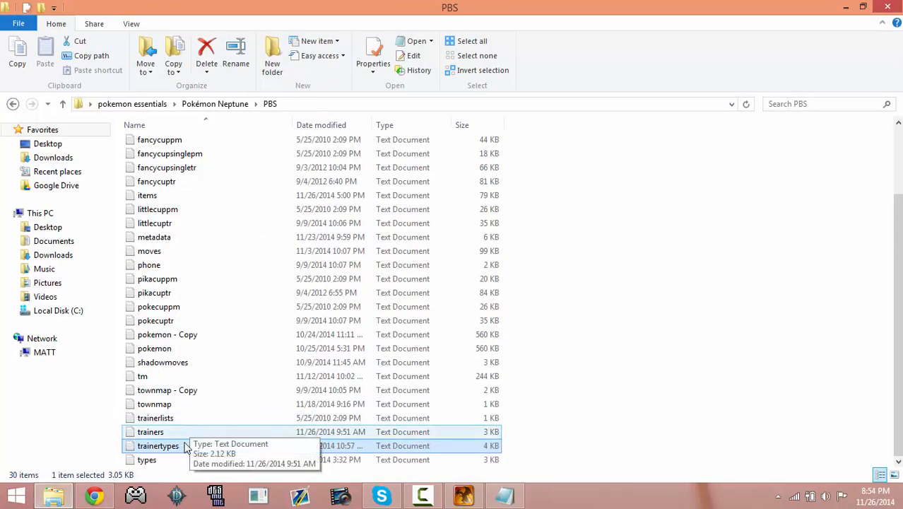
{"action": "double_click", "coordinate": [186, 433]}
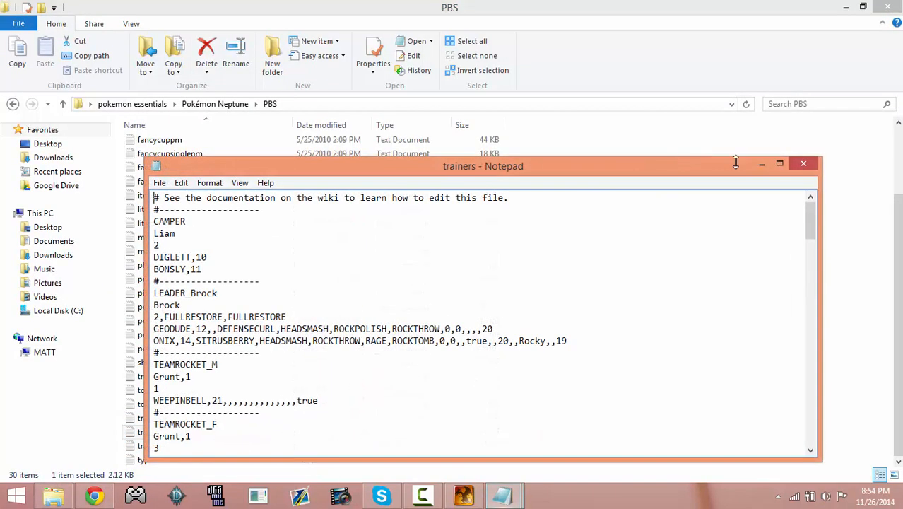
{"action": "left_click", "coordinate": [780, 163]}
{"action": "left_click_drag", "start_coordinate": [896, 127], "coordinate": [896, 436]}
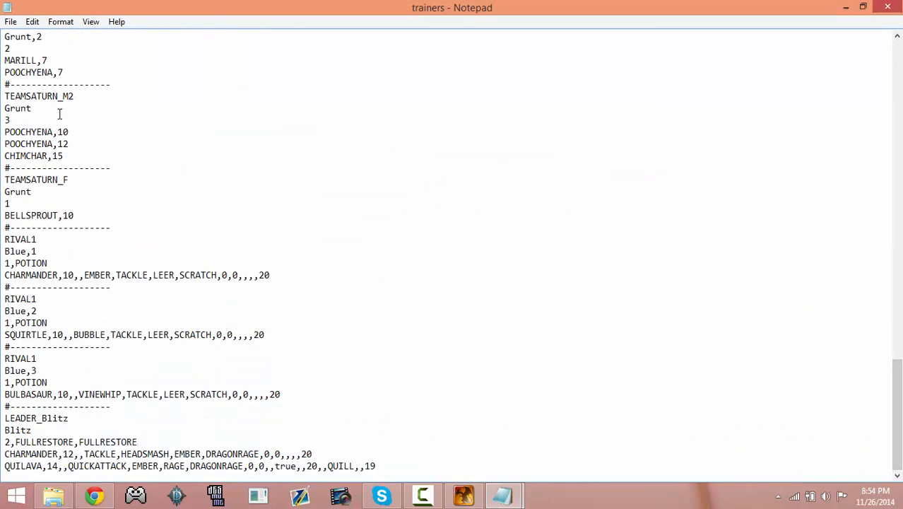
{"action": "left_click_drag", "start_coordinate": [4, 170], "coordinate": [87, 221]}
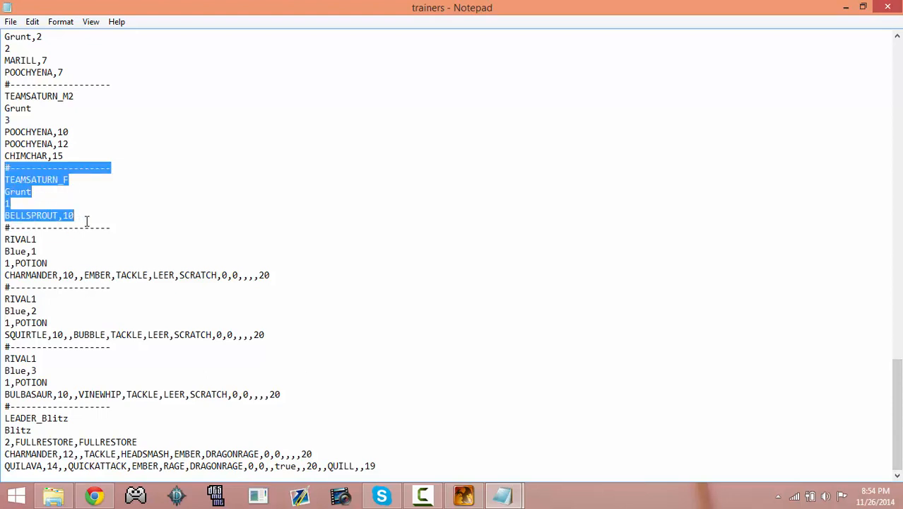
Step: Examine the trainer name and version number in the three RIVAL1 entries of the trainers file, highlighting the whole block
{"action": "left_click", "coordinate": [32, 192]}
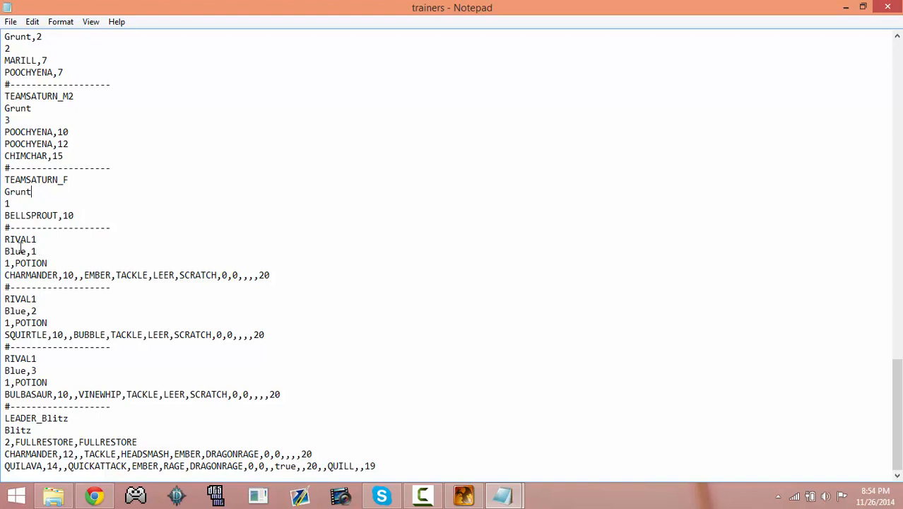
{"action": "left_click_drag", "start_coordinate": [27, 252], "coordinate": [2, 252]}
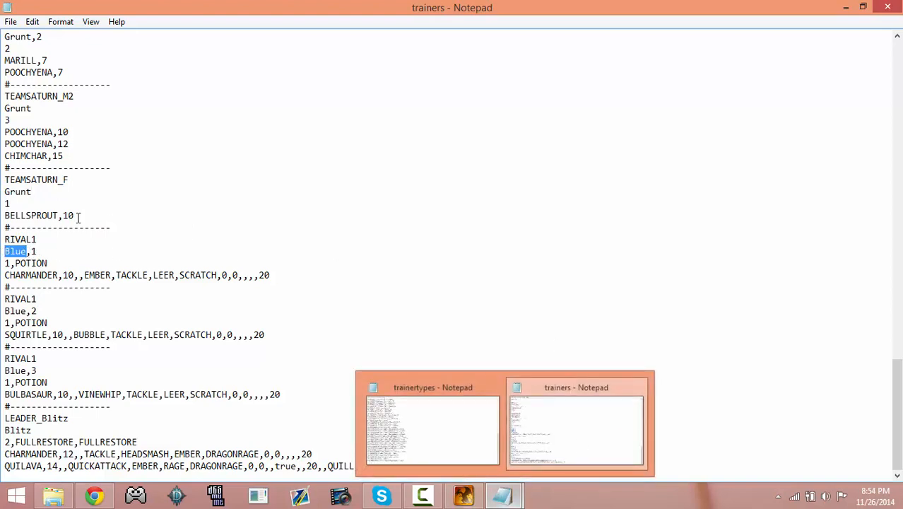
{"action": "left_click", "coordinate": [39, 251]}
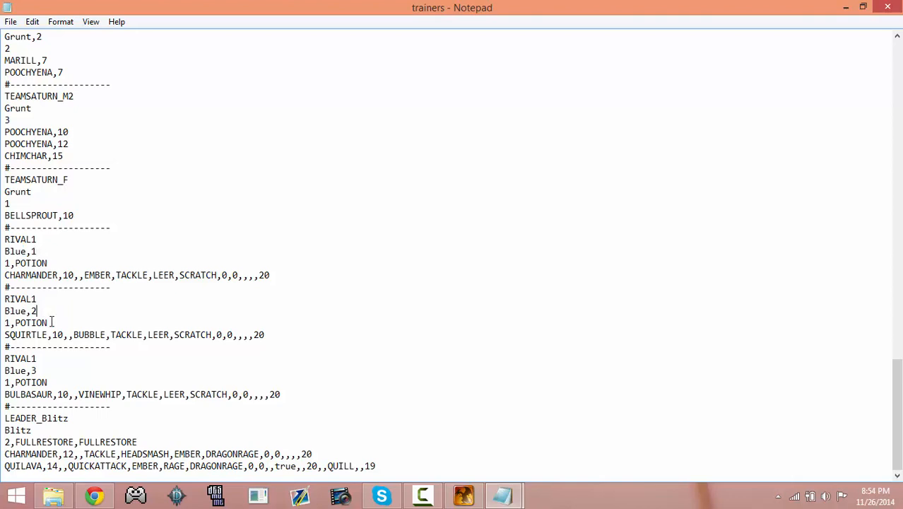
{"action": "left_click", "coordinate": [45, 371]}
{"action": "left_click_drag", "start_coordinate": [154, 408], "coordinate": [2, 238]}
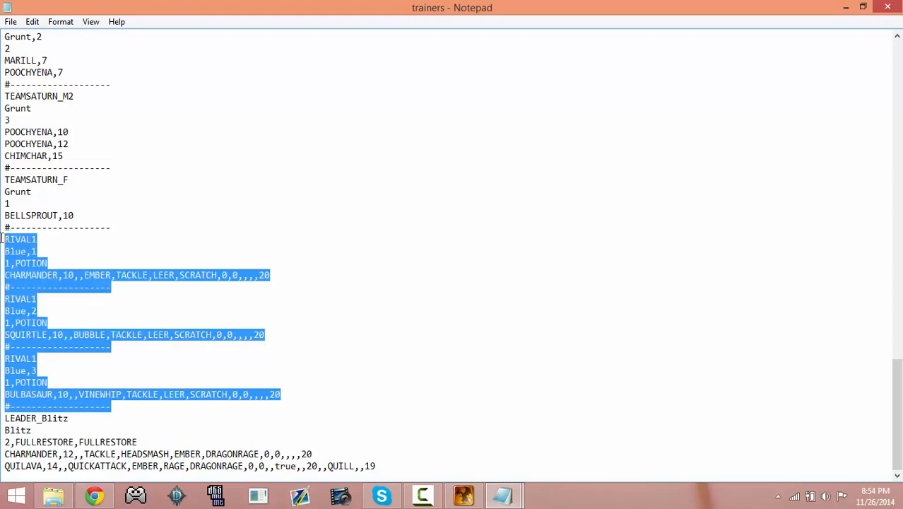
{"action": "left_click", "coordinate": [186, 233]}
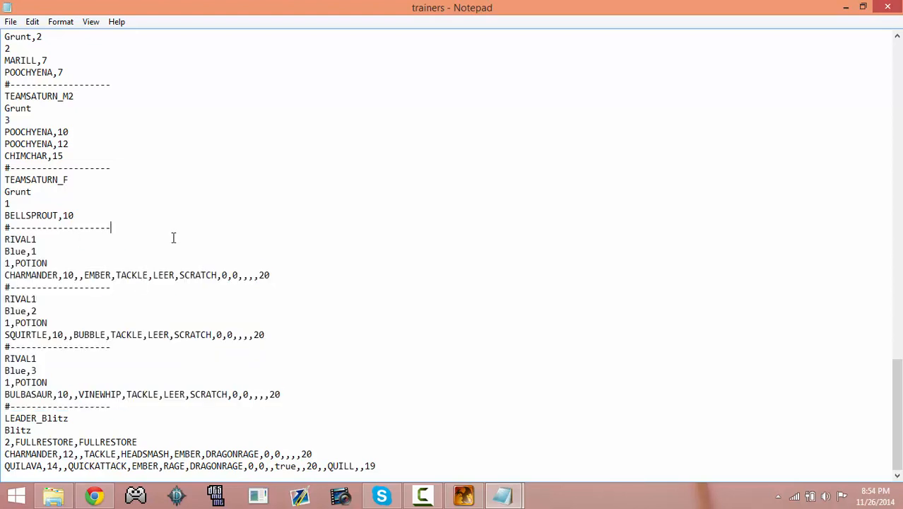
Step: Highlight the second and third RIVAL1 entries, and the version number after the first entry's trainer name
{"action": "left_click", "coordinate": [42, 253]}
{"action": "left_click_drag", "start_coordinate": [5, 287], "coordinate": [327, 407]}
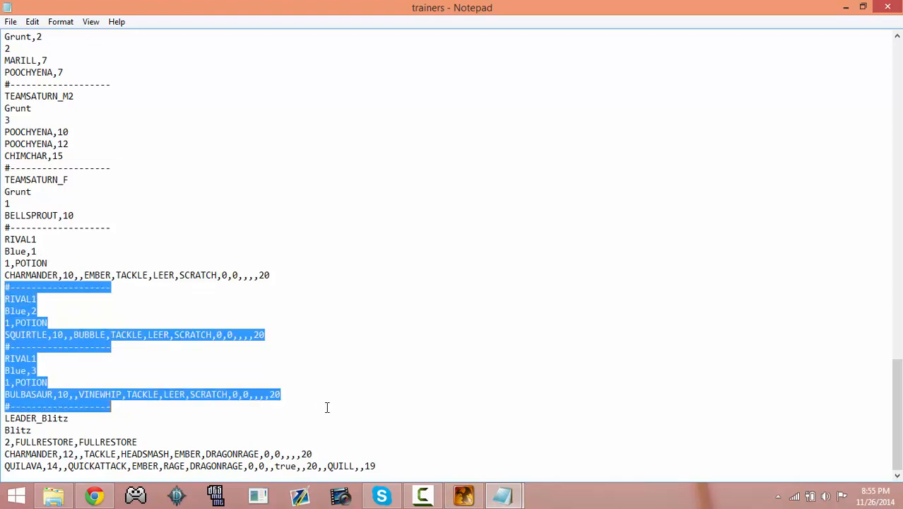
{"action": "left_click", "coordinate": [58, 248]}
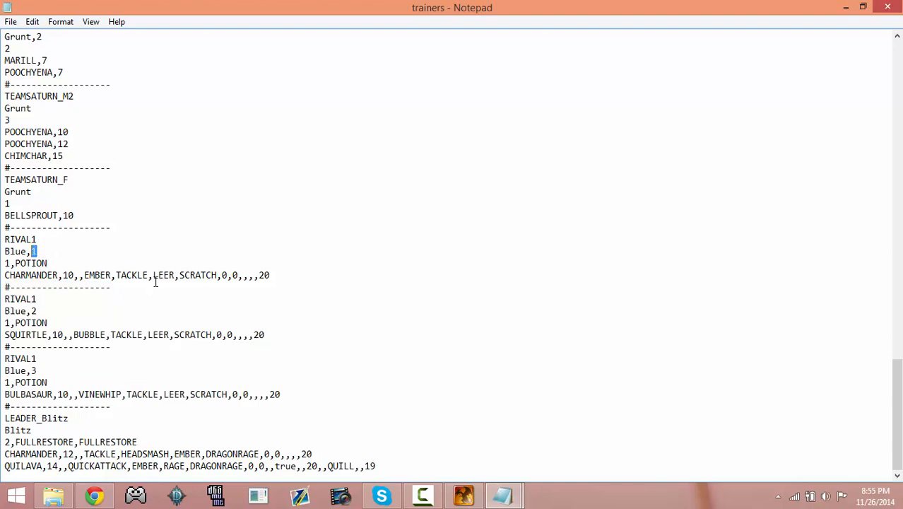
Step: Switch to RPG Maker XP, close the Script Editor and open the Test Town map
{"action": "left_click", "coordinate": [464, 496]}
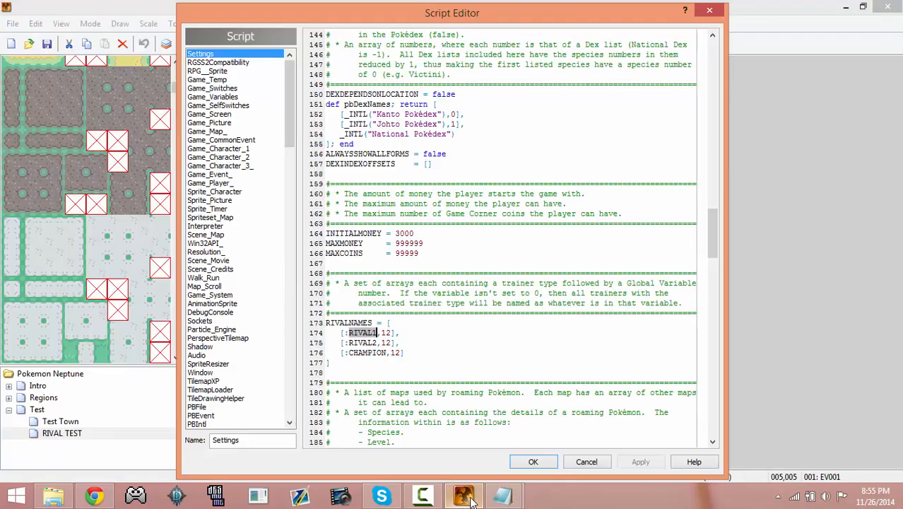
{"action": "left_click", "coordinate": [537, 470]}
{"action": "left_click", "coordinate": [60, 434]}
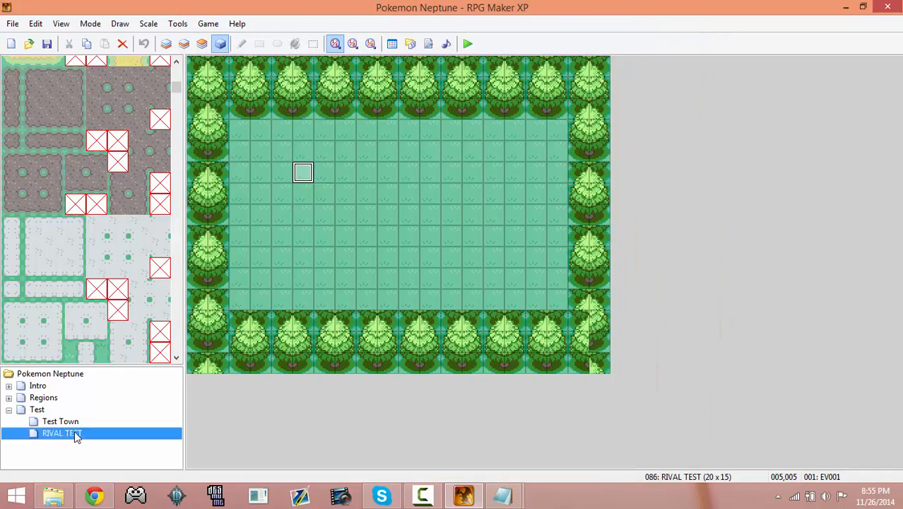
{"action": "left_click", "coordinate": [60, 422]}
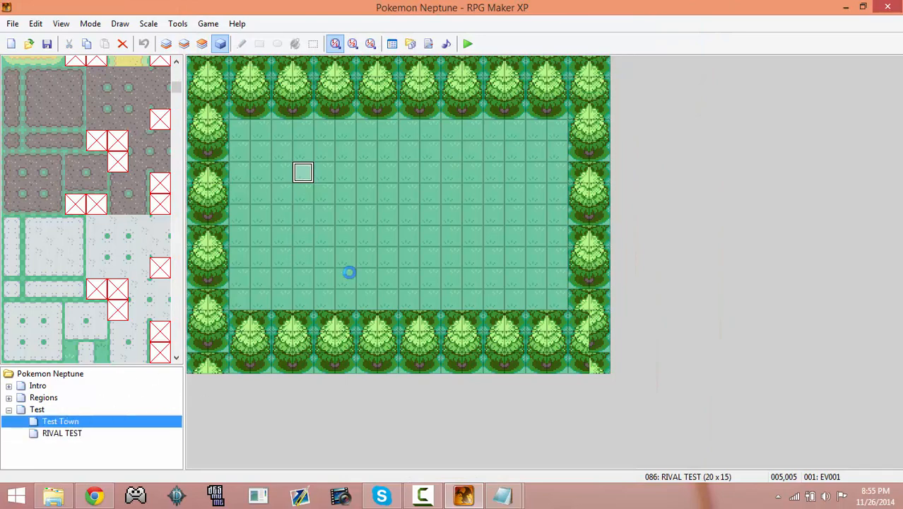
Step: Open the conditional branch of the Trainer(2) event and locate the version number near the end of its pbTrainerBattle script
{"action": "left_click", "coordinate": [409, 381]}
{"action": "double_click", "coordinate": [409, 380]}
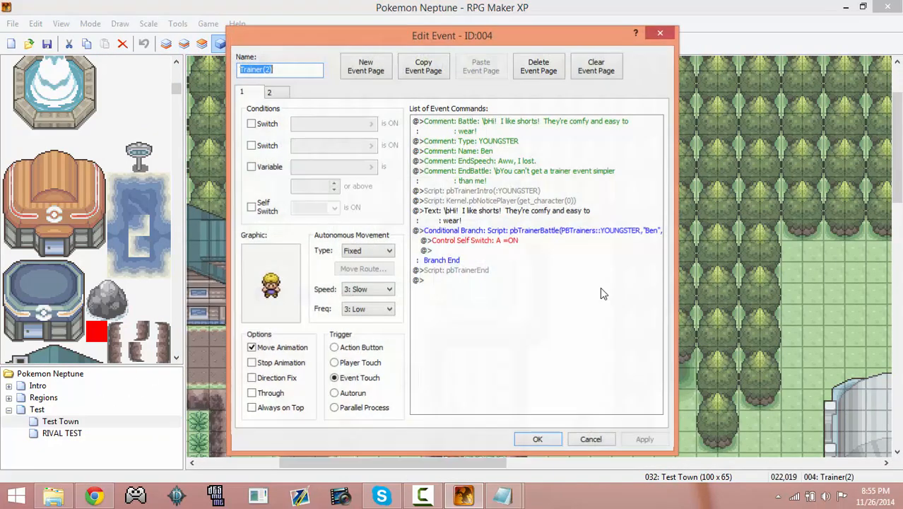
{"action": "right_click", "coordinate": [594, 233]}
{"action": "left_click", "coordinate": [609, 254]}
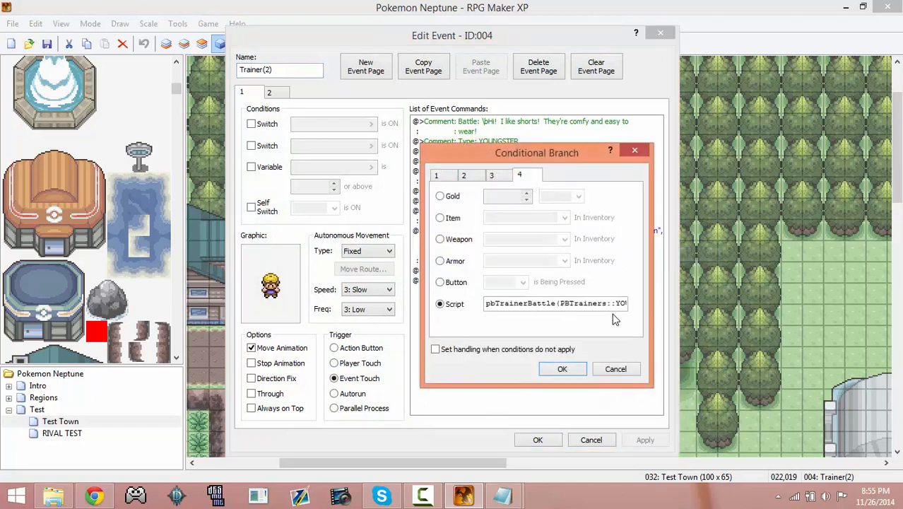
{"action": "left_click_drag", "start_coordinate": [667, 304], "coordinate": [747, 304]}
{"action": "left_click", "coordinate": [595, 303]}
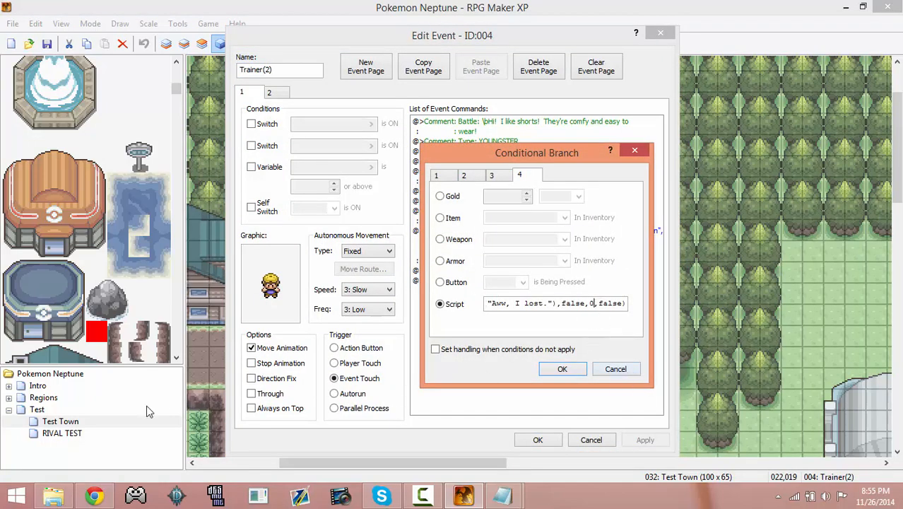
Step: Check the version numbers in the trainers file, try version 2 in the pbTrainerBattle script, remove it and apply the event
{"action": "mouse_move", "coordinate": [503, 494]}
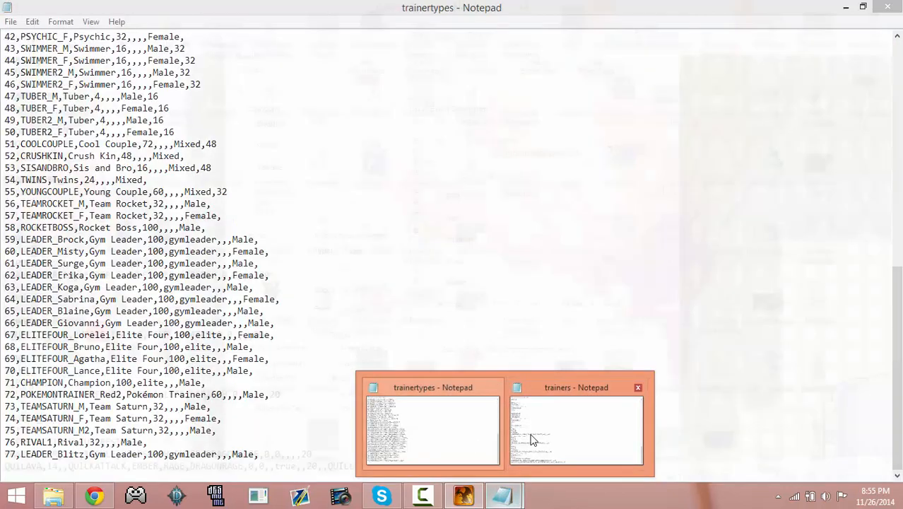
{"action": "left_click", "coordinate": [530, 439]}
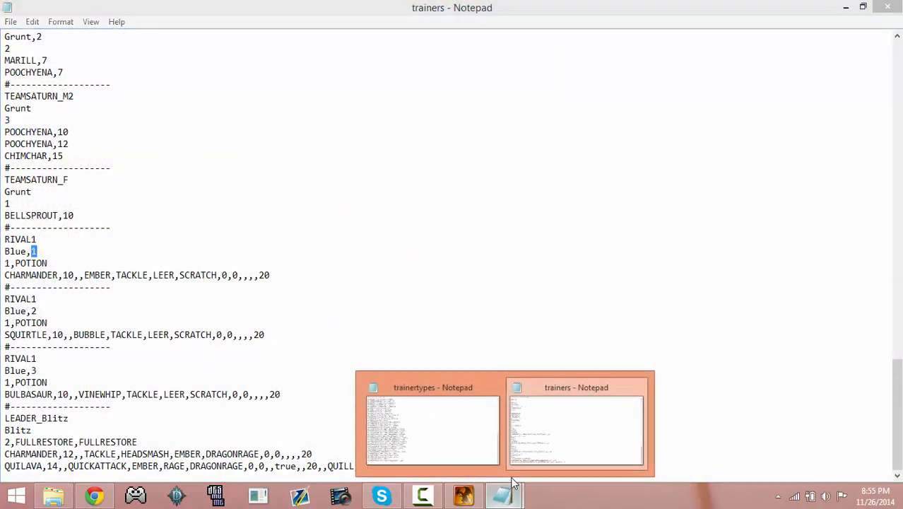
{"action": "left_click", "coordinate": [463, 495]}
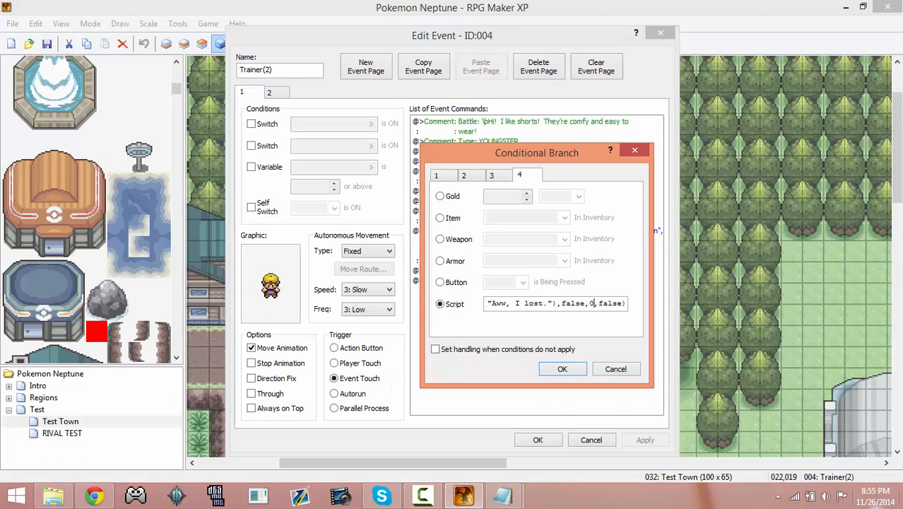
{"action": "key", "text": "BackSpace"}
{"action": "type", "text": "2"}
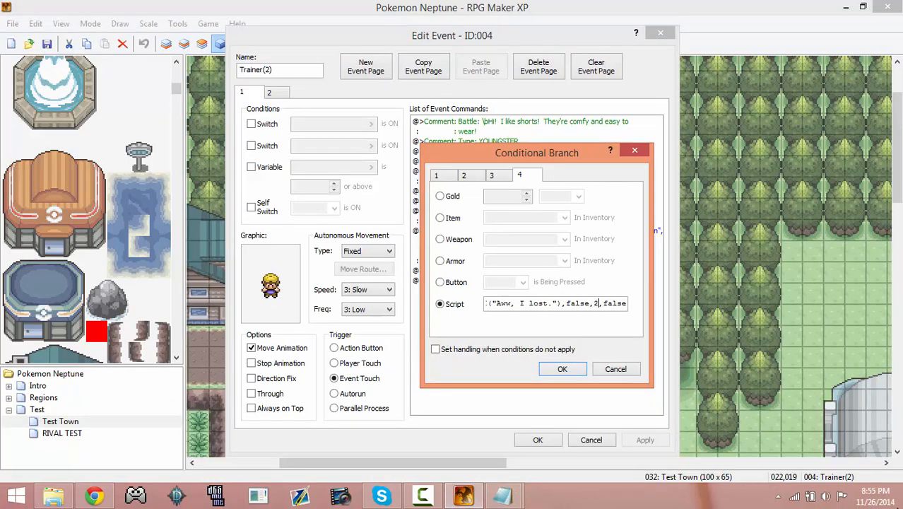
{"action": "key", "text": "BackSpace"}
{"action": "left_click", "coordinate": [558, 369]}
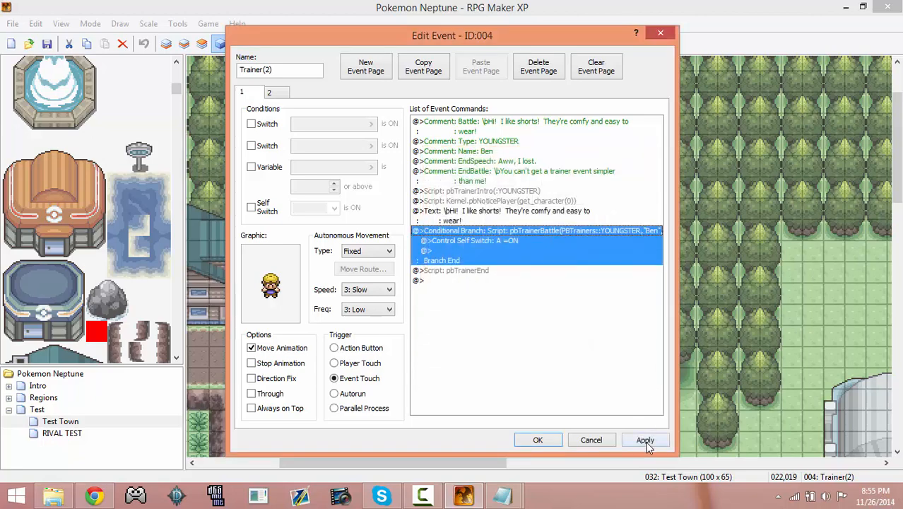
{"action": "left_click", "coordinate": [645, 440]}
{"action": "left_click", "coordinate": [555, 443]}
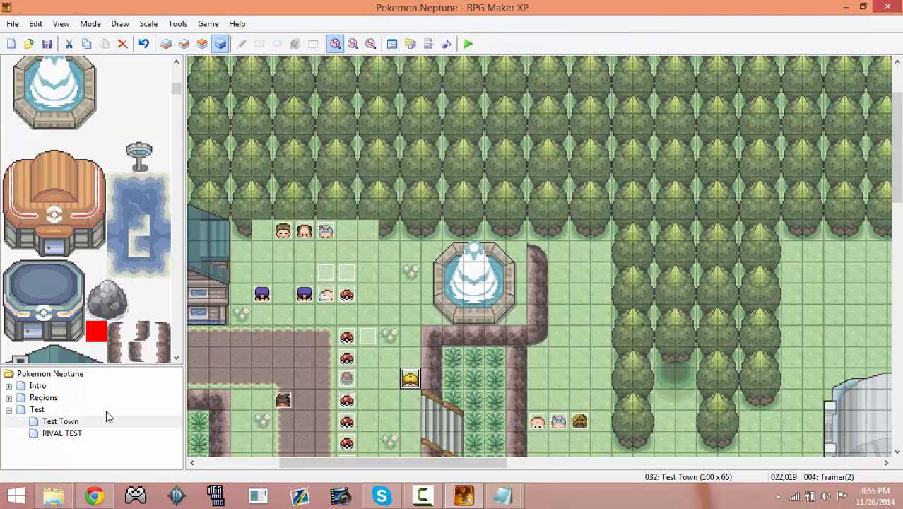
Step: Open the RIVAL TEST map and compare RIVAL1 in the Settings script's RIVALNAMES array with the trainertypes file
{"action": "left_click", "coordinate": [71, 432]}
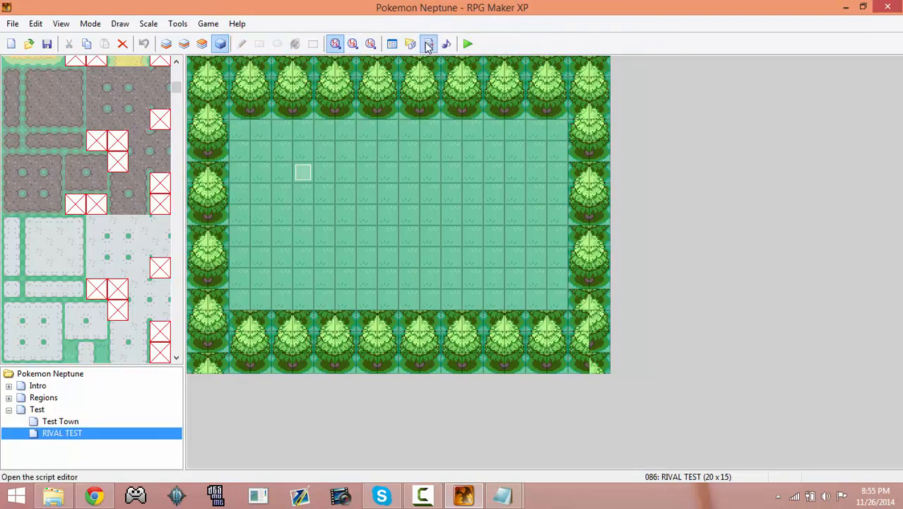
{"action": "left_click", "coordinate": [428, 43]}
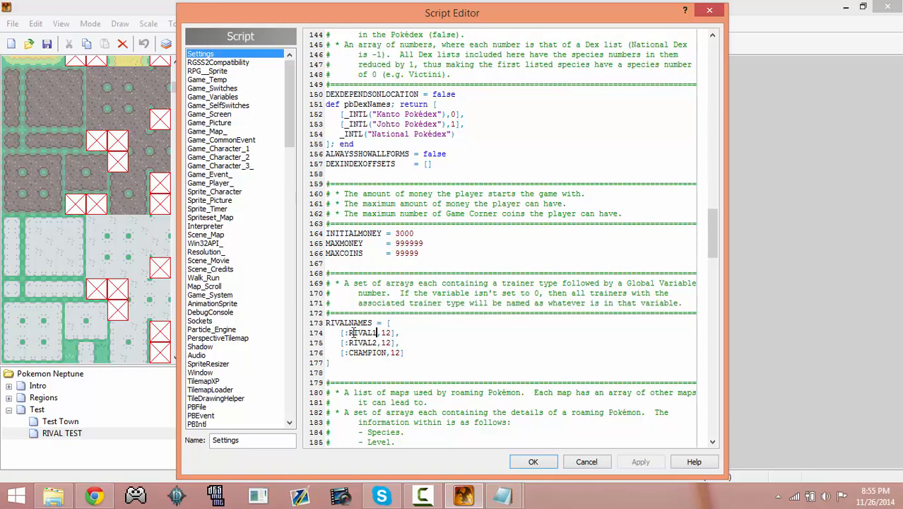
{"action": "left_click_drag", "start_coordinate": [349, 332], "coordinate": [374, 332]}
{"action": "mouse_move", "coordinate": [503, 495]}
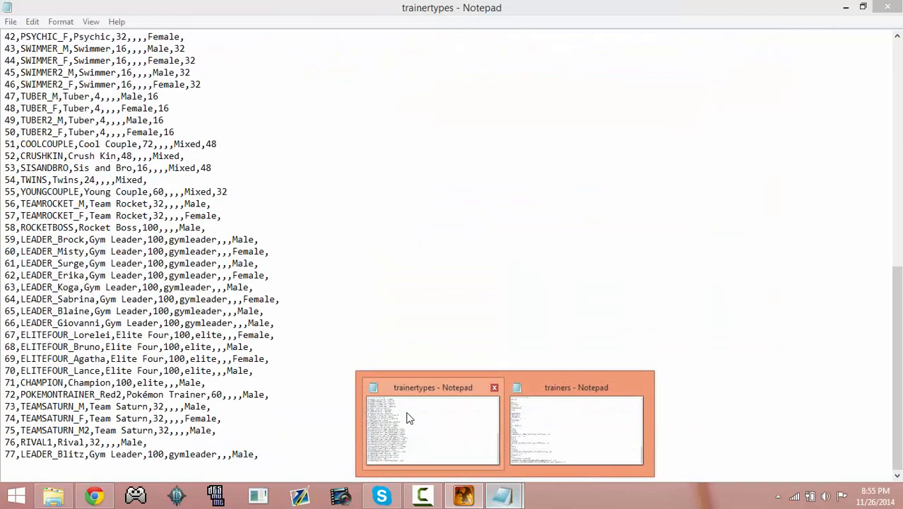
{"action": "left_click", "coordinate": [407, 418]}
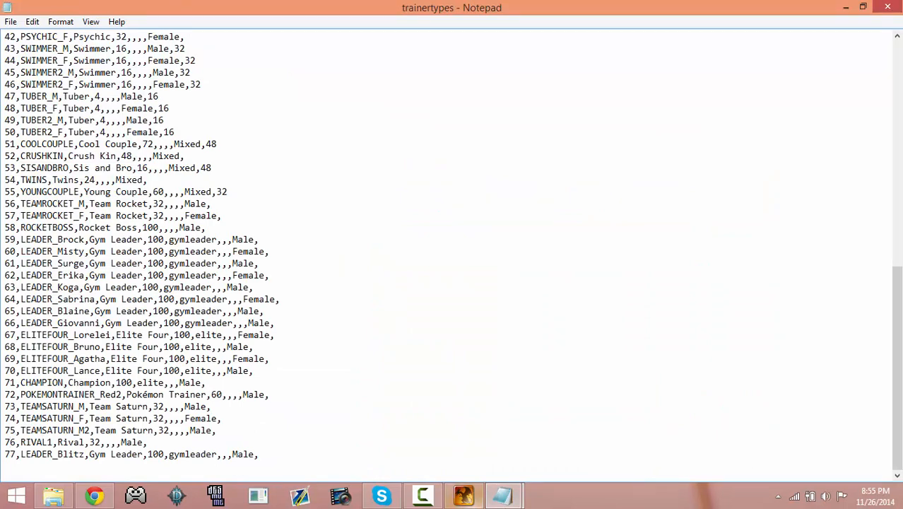
Step: Return to the Settings script and highlight RIVAL1's variable number and the whole RIVALNAMES array
{"action": "mouse_move", "coordinate": [463, 495]}
{"action": "left_click", "coordinate": [457, 432]}
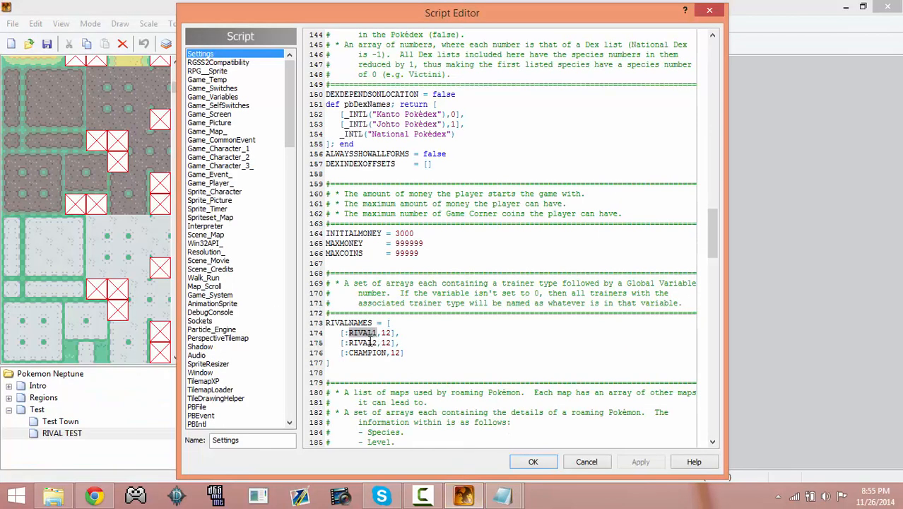
{"action": "left_click", "coordinate": [385, 333]}
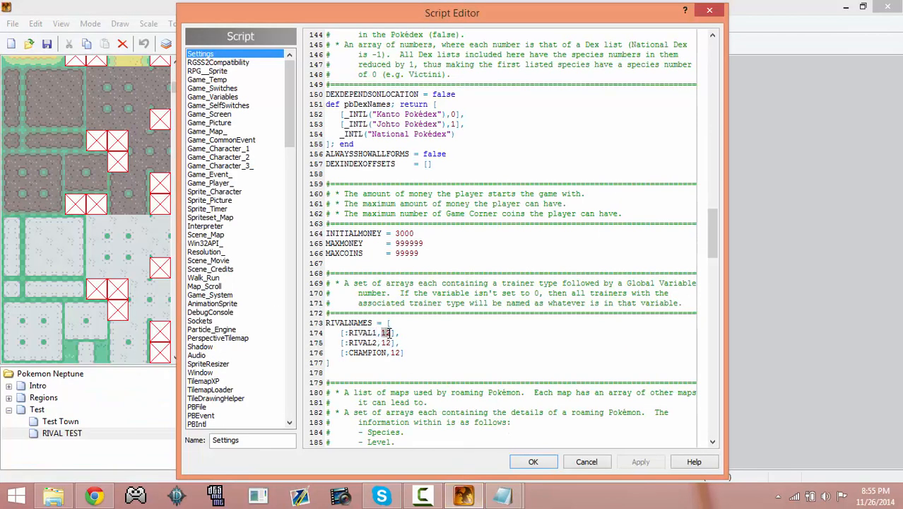
{"action": "left_click_drag", "start_coordinate": [406, 361], "coordinate": [319, 323]}
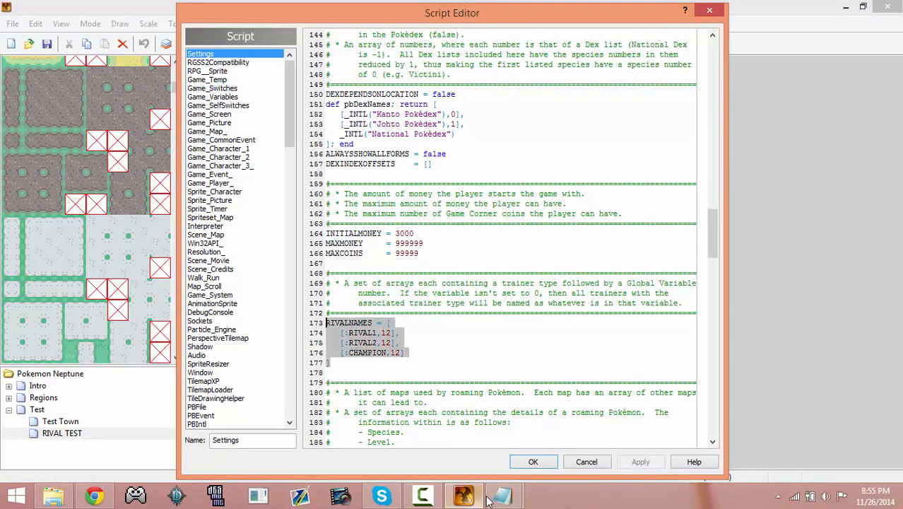
Step: Review the trainertypes file again and highlight the second and third RIVAL1 entries in the trainers file
{"action": "mouse_move", "coordinate": [501, 496]}
{"action": "left_click", "coordinate": [453, 426]}
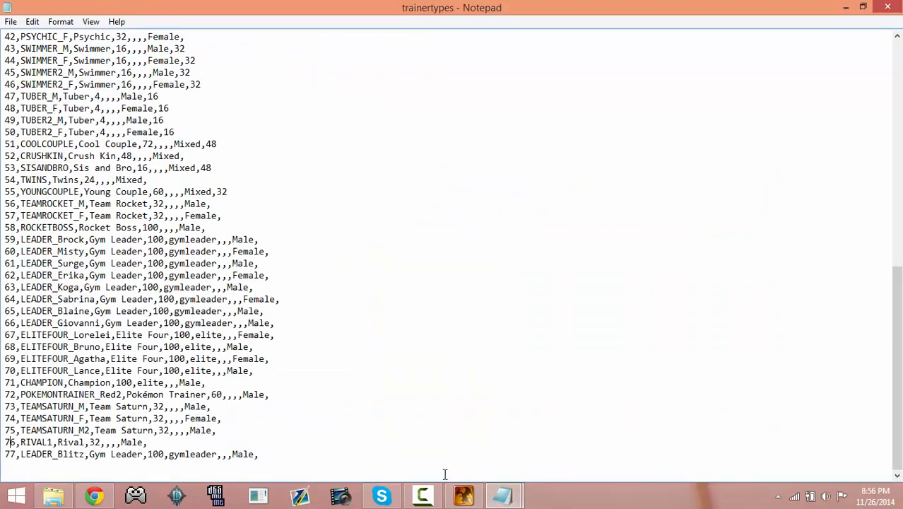
{"action": "left_click", "coordinate": [592, 460]}
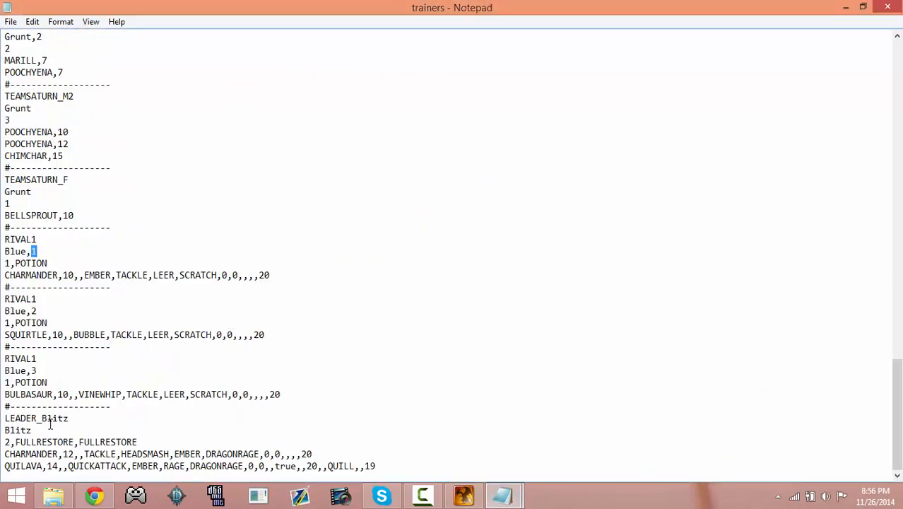
{"action": "left_click", "coordinate": [22, 370]}
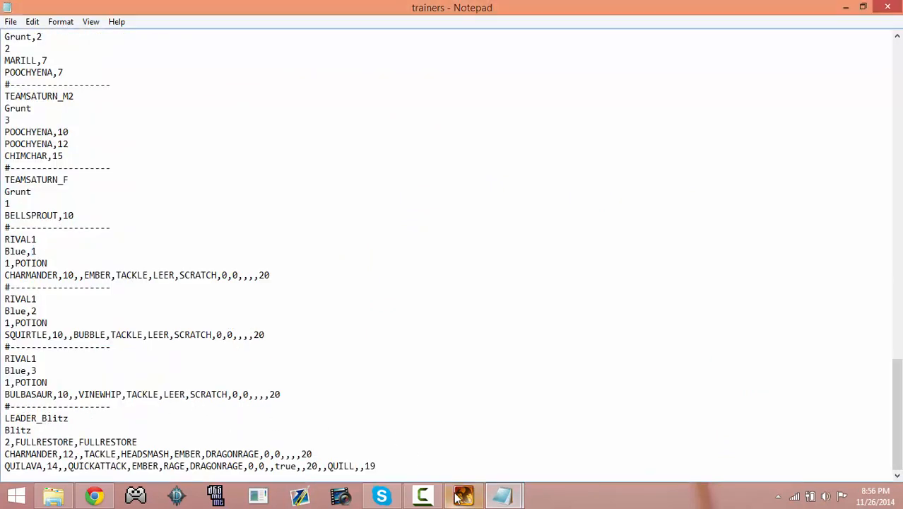
{"action": "left_click_drag", "start_coordinate": [136, 406], "coordinate": [3, 286]}
{"action": "left_click", "coordinate": [345, 297]}
Step: Return to RPG Maker XP, close the Script Editor without saving and open the Test Town map
{"action": "left_click", "coordinate": [472, 499]}
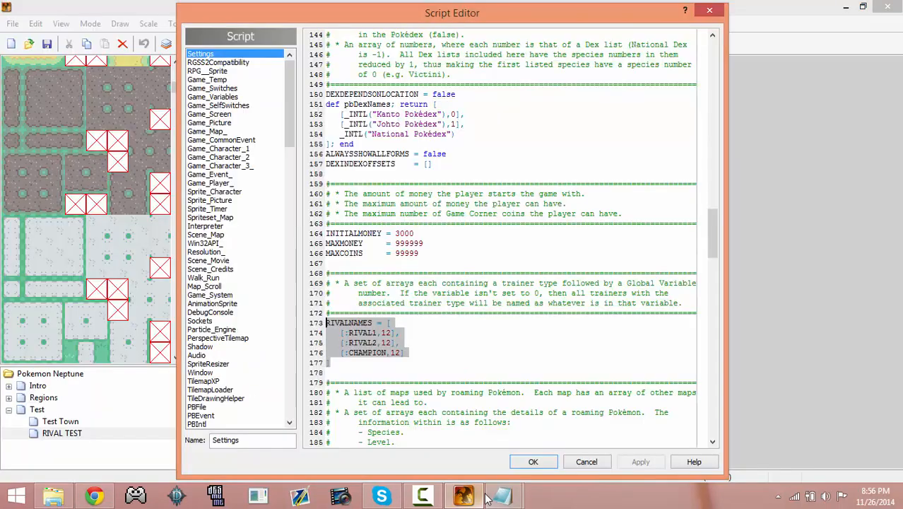
{"action": "left_click", "coordinate": [591, 463]}
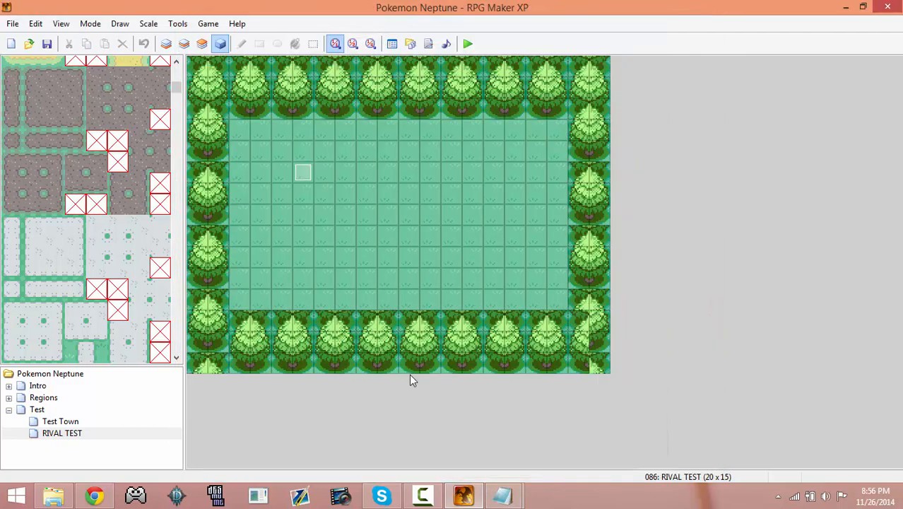
{"action": "left_click", "coordinate": [61, 422]}
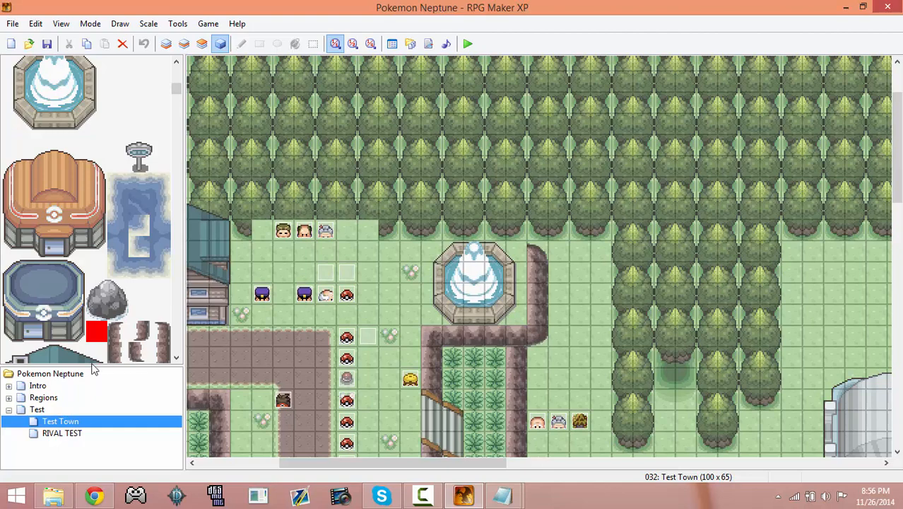
Step: Expand Intro and Lappet Town in the map list and open the Pokémon Lab map
{"action": "left_click", "coordinate": [9, 385]}
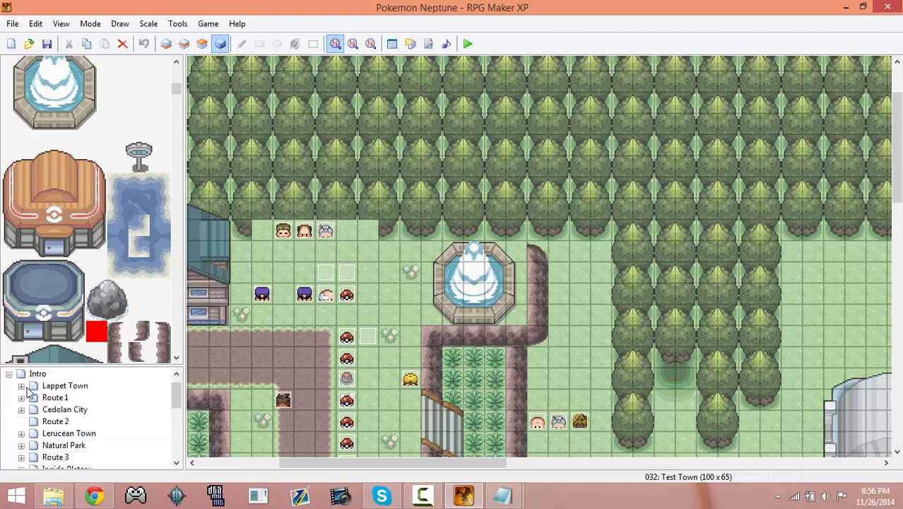
{"action": "left_click", "coordinate": [21, 386]}
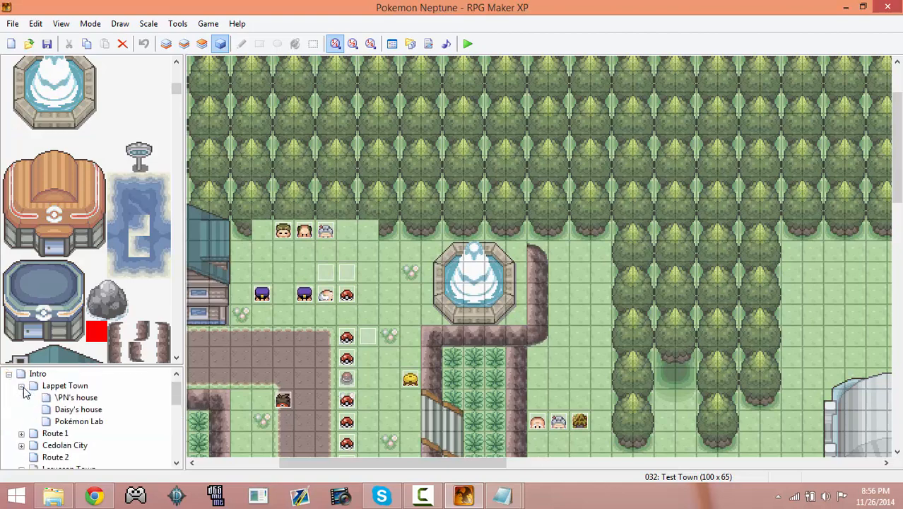
{"action": "left_click", "coordinate": [69, 398]}
{"action": "left_click", "coordinate": [69, 410]}
{"action": "left_click", "coordinate": [69, 422]}
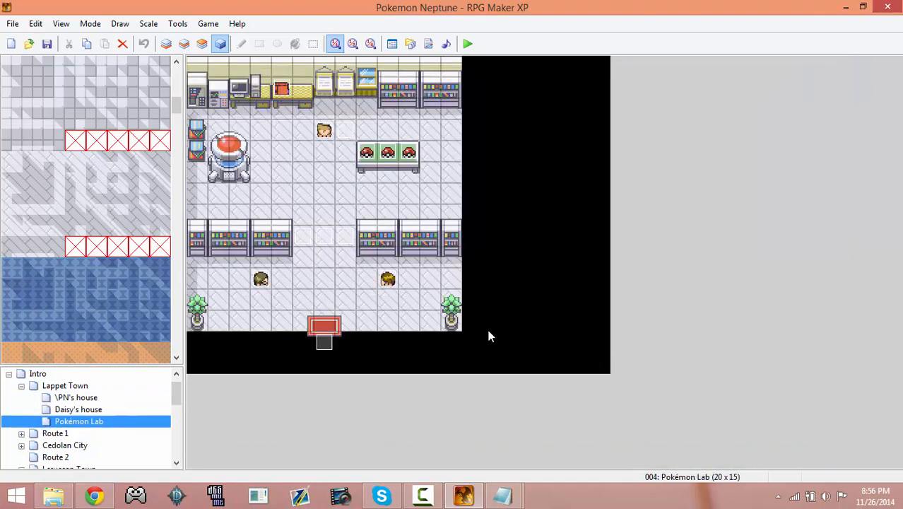
Step: Copy the Grass ball event from the Pokémon Lab map and paste it at 008,005 in the RIVAL TEST map
{"action": "left_click", "coordinate": [366, 155]}
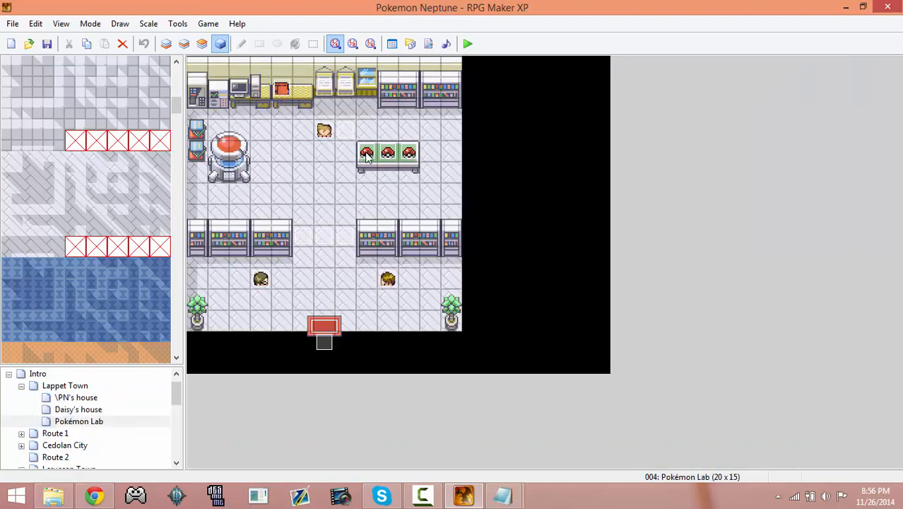
{"action": "left_click", "coordinate": [8, 374]}
{"action": "left_click", "coordinate": [61, 432]}
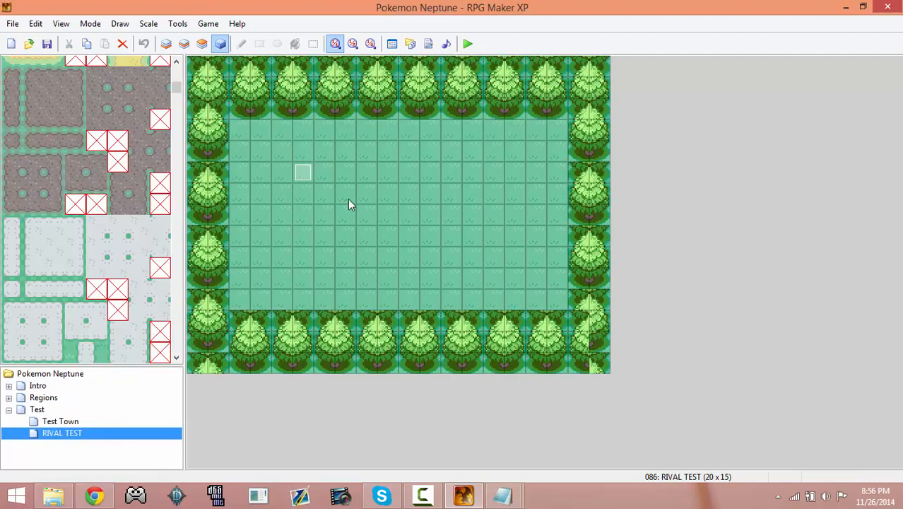
{"action": "left_click", "coordinate": [351, 176]}
{"action": "left_click", "coordinate": [365, 177]}
{"action": "key", "text": "ctrl+v"}
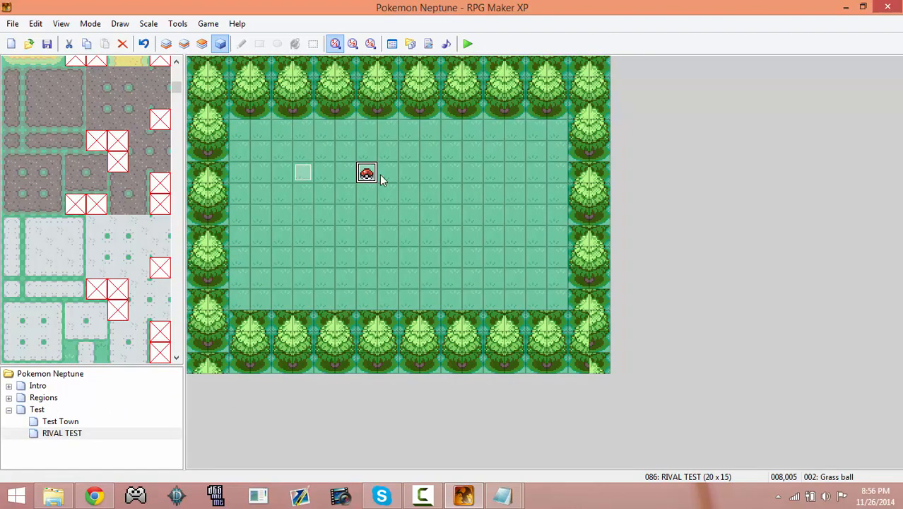
Step: Paste two more copies of the Grass ball event at 009,005 and 010,005
{"action": "left_click", "coordinate": [385, 178]}
{"action": "key", "text": "ctrl+v"}
{"action": "left_click", "coordinate": [416, 178]}
{"action": "key", "text": "ctrl+v"}
Step: Look at the second page of the first pasted Grass ball event and close it without changes
{"action": "double_click", "coordinate": [368, 174]}
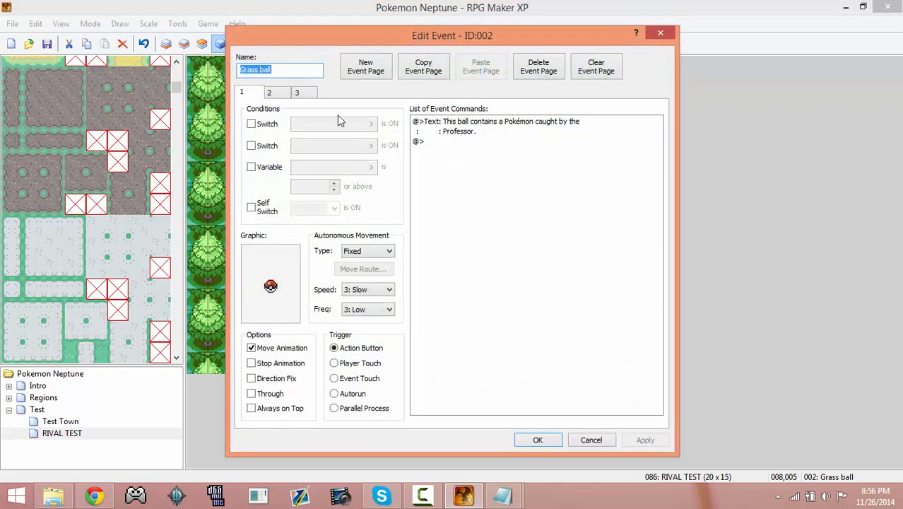
{"action": "left_click", "coordinate": [270, 93]}
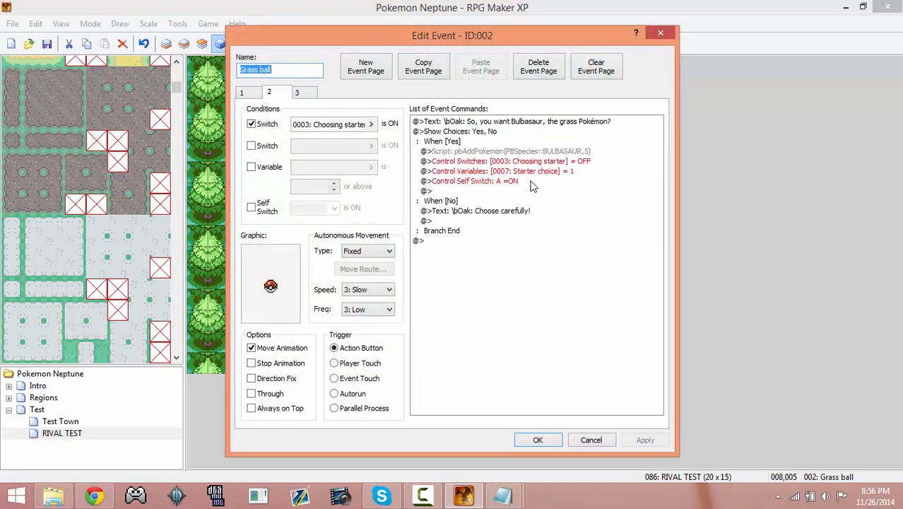
{"action": "left_click", "coordinate": [660, 33]}
Step: Delete the two extra Grass ball copies at 009,005 and 010,005
{"action": "left_click", "coordinate": [388, 176]}
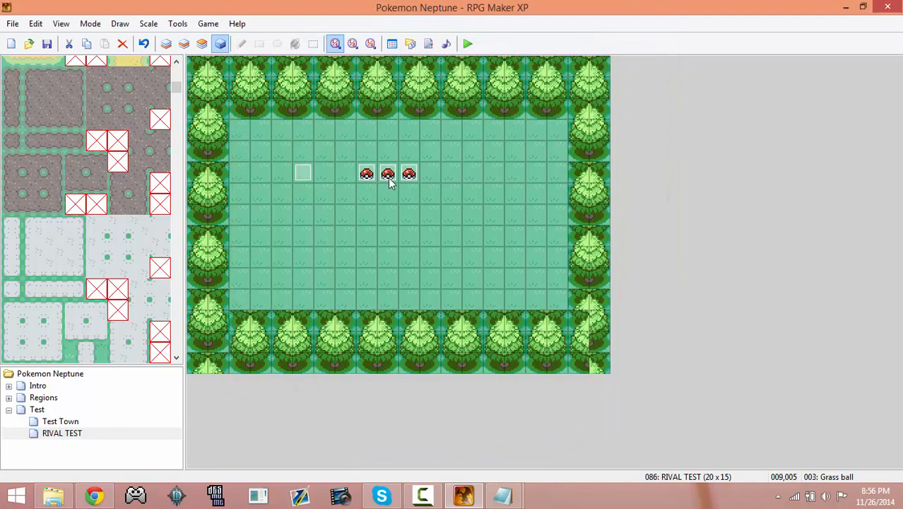
{"action": "key", "text": "Delete"}
{"action": "left_click", "coordinate": [409, 174]}
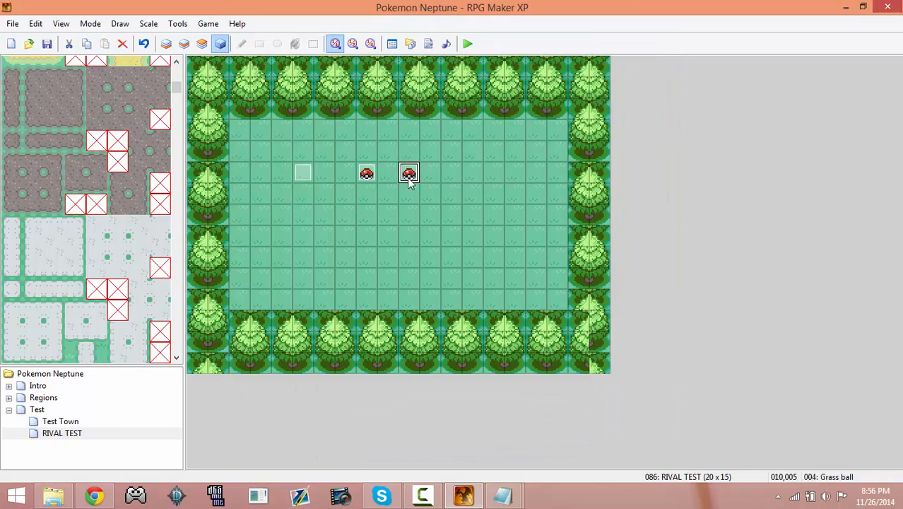
{"action": "key", "text": "Delete"}
Step: Copy the Fire ball event from the Pokémon Lab map and paste it at 009,005 in the RIVAL TEST map
{"action": "left_click", "coordinate": [9, 385]}
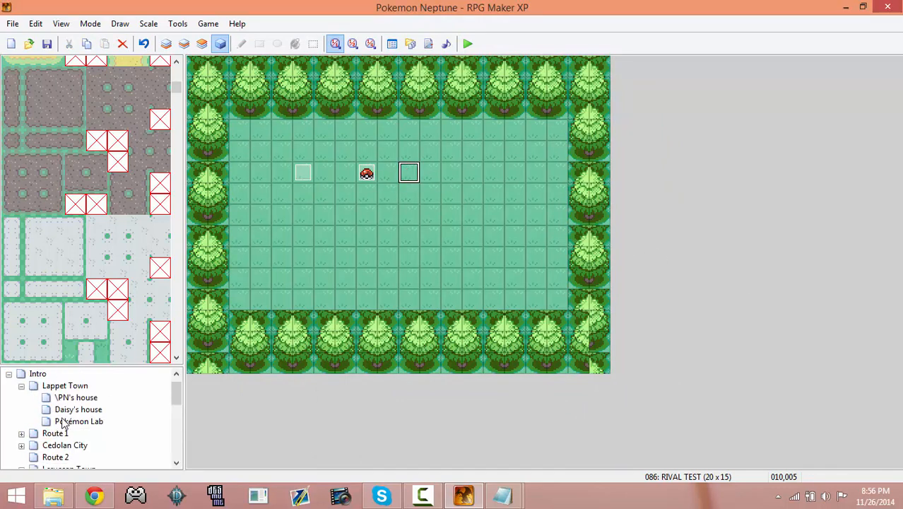
{"action": "left_click", "coordinate": [62, 421]}
{"action": "left_click", "coordinate": [389, 165]}
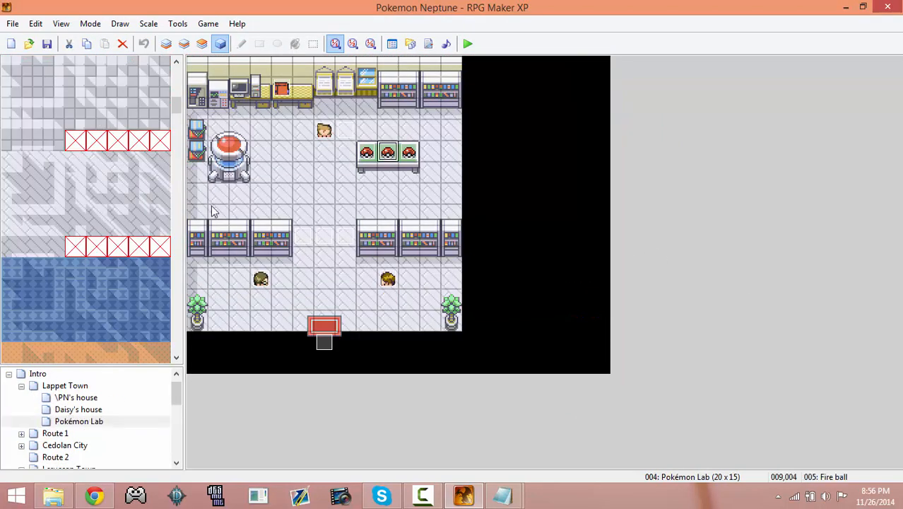
{"action": "left_click", "coordinate": [8, 374]}
{"action": "left_click", "coordinate": [57, 432]}
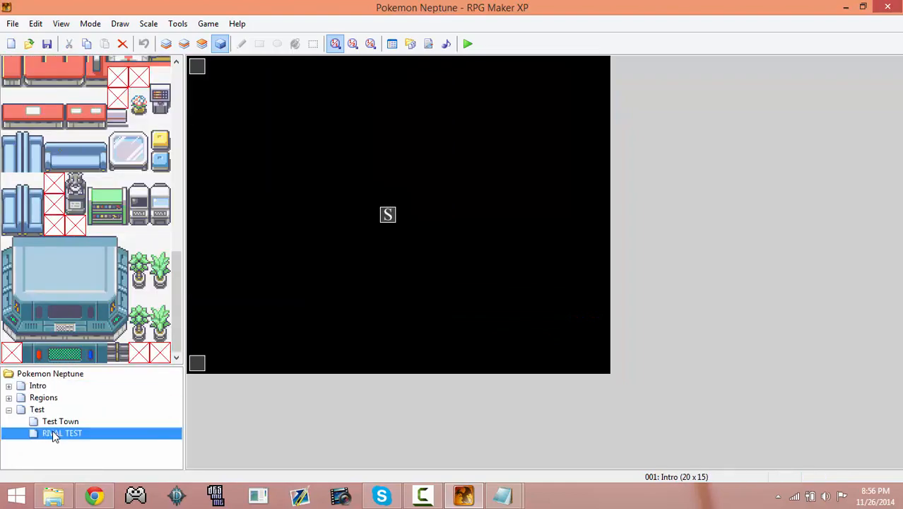
{"action": "left_click", "coordinate": [387, 178]}
{"action": "key", "text": "ctrl+v"}
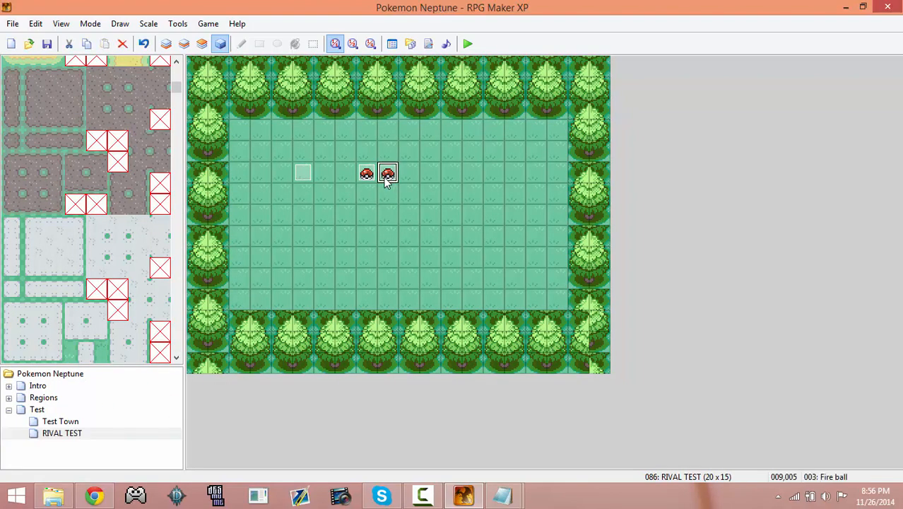
Step: Check the Starter choice variable command on the second page of the Grass ball and Fire ball events
{"action": "double_click", "coordinate": [371, 175]}
{"action": "left_click", "coordinate": [277, 95]}
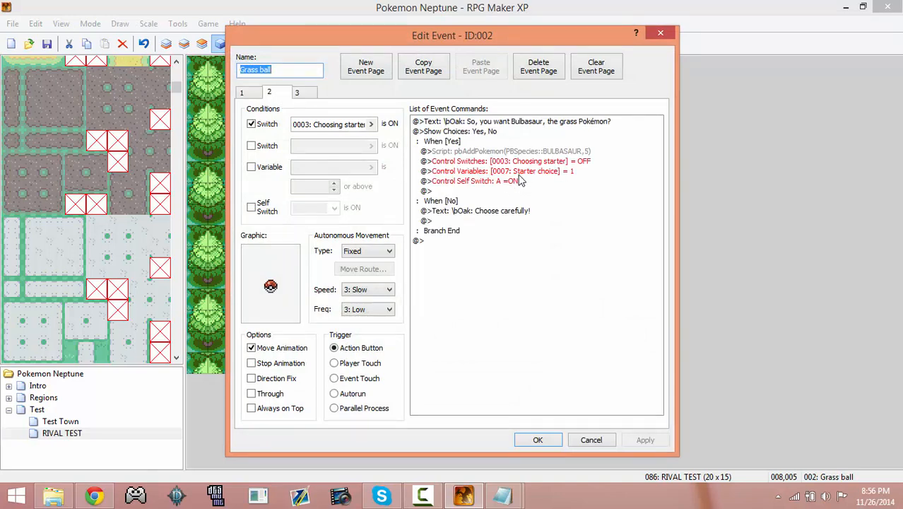
{"action": "left_click", "coordinate": [512, 172]}
{"action": "key", "text": "Escape"}
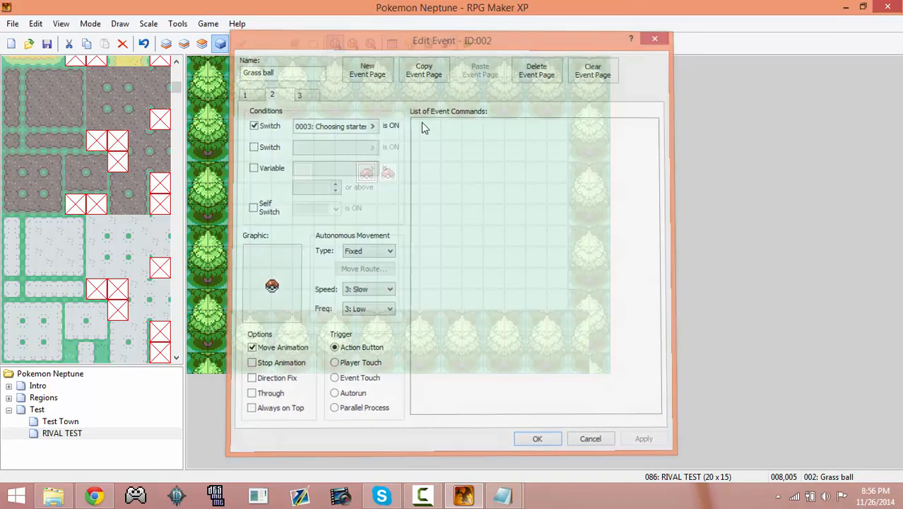
{"action": "left_click", "coordinate": [388, 173]}
{"action": "double_click", "coordinate": [393, 177]}
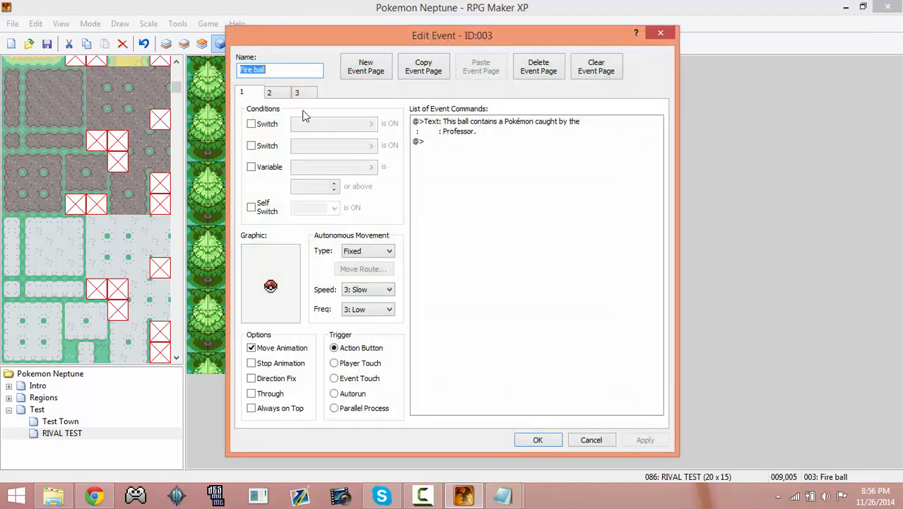
{"action": "left_click", "coordinate": [268, 92]}
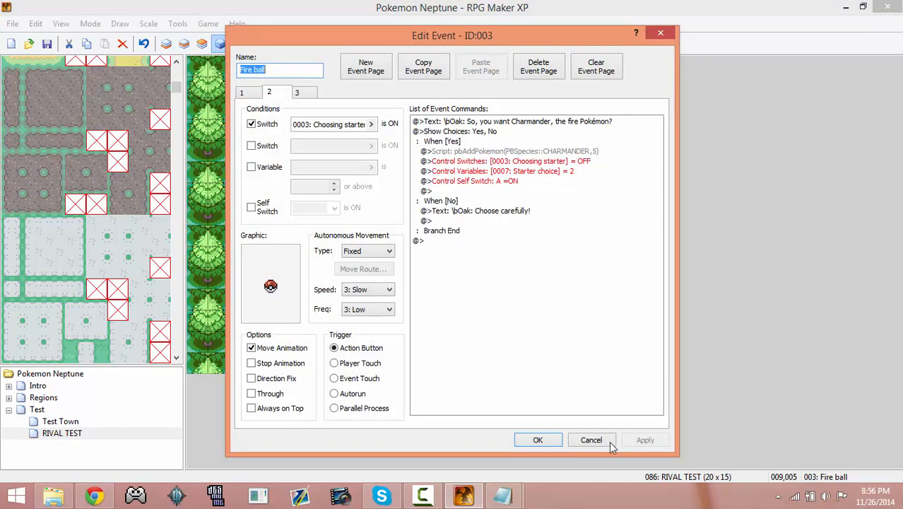
{"action": "left_click", "coordinate": [609, 441]}
Step: Review the RIVAL1 entries in the trainers file in Notepad and return to RPG Maker XP
{"action": "mouse_move", "coordinate": [502, 495]}
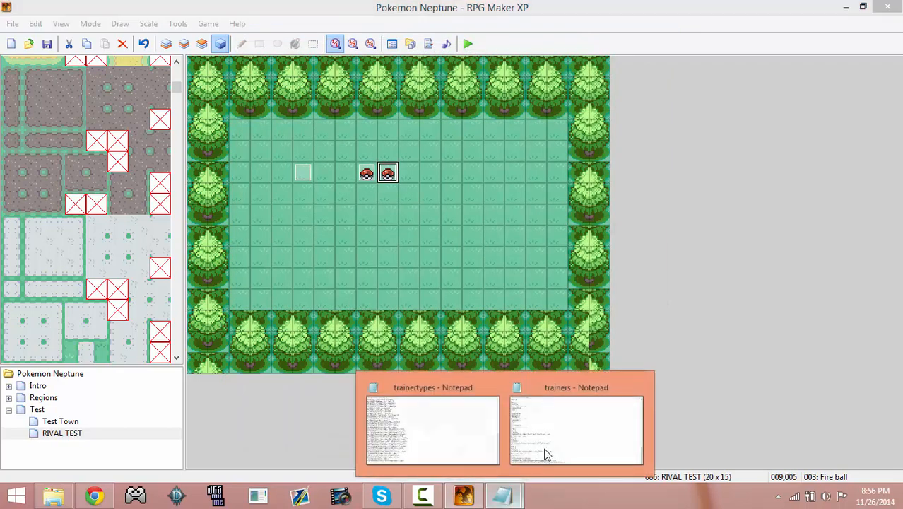
{"action": "left_click", "coordinate": [550, 436]}
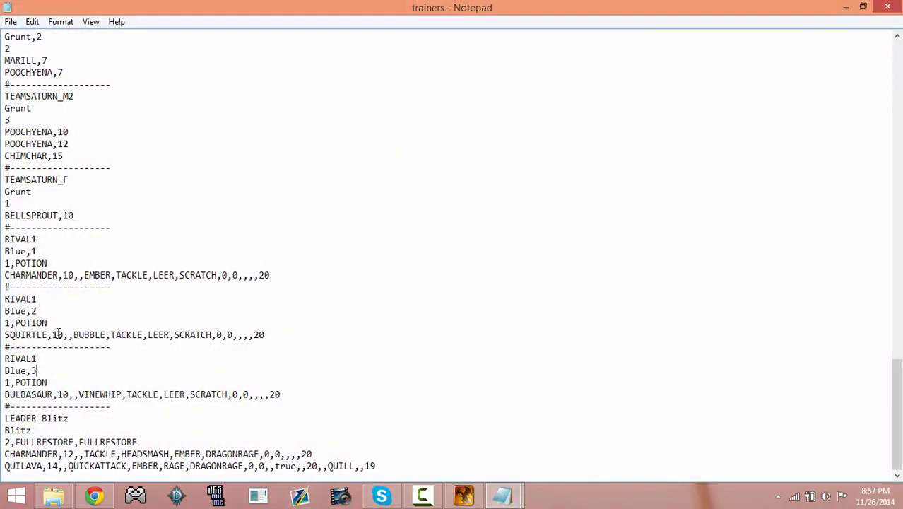
{"action": "left_click", "coordinate": [464, 496]}
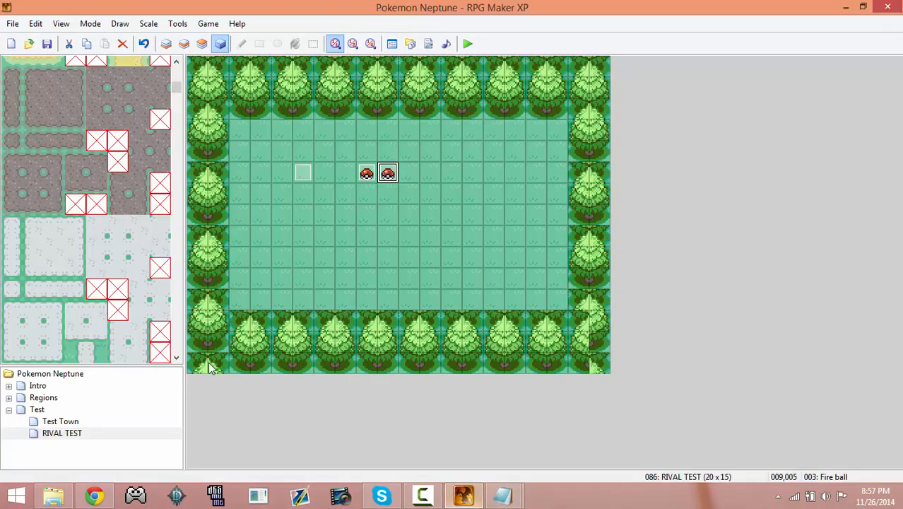
Step: Copy the youngster trainer event from the Test Town map and paste it at 013,005 in the RIVAL TEST map
{"action": "left_click", "coordinate": [62, 433]}
{"action": "left_click", "coordinate": [60, 421]}
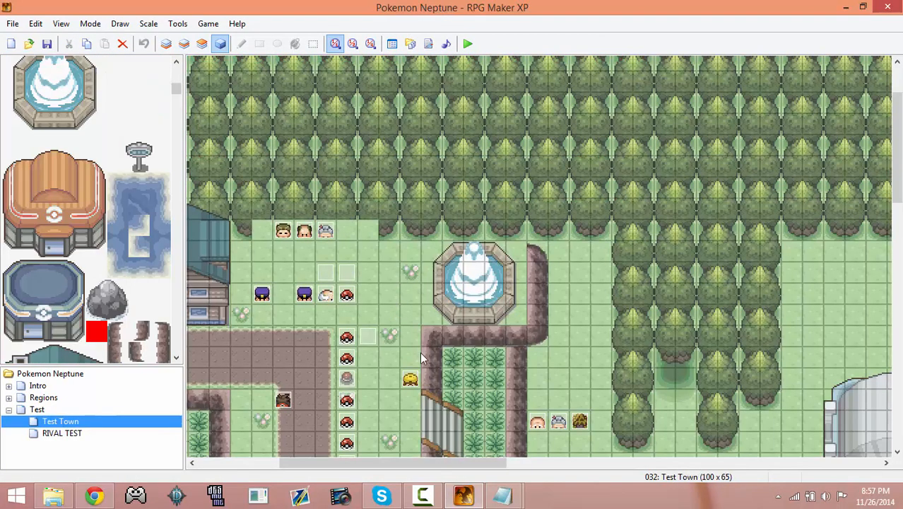
{"action": "left_click", "coordinate": [72, 435]}
{"action": "left_click", "coordinate": [478, 174]}
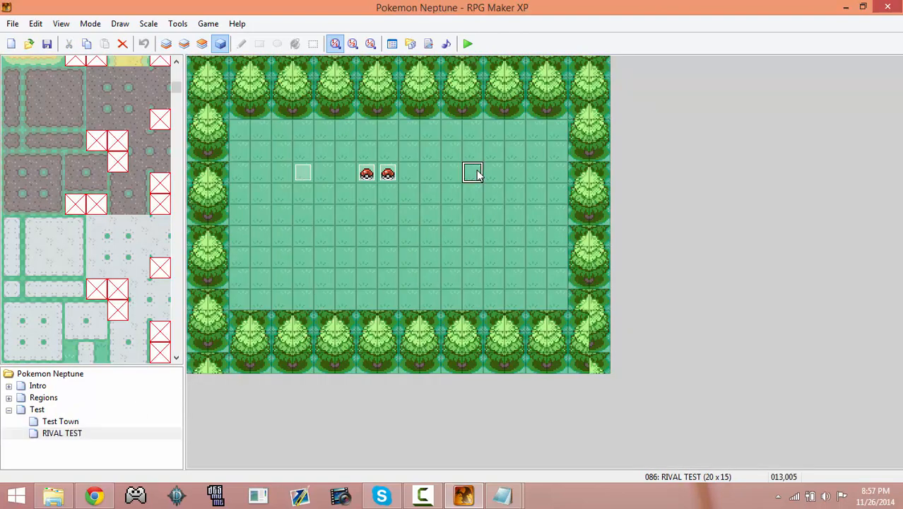
{"action": "key", "text": "ctrl+v"}
Step: Delete all comments and the pbTrainerIntro script from the first page of the pasted trainer event
{"action": "double_click", "coordinate": [478, 176]}
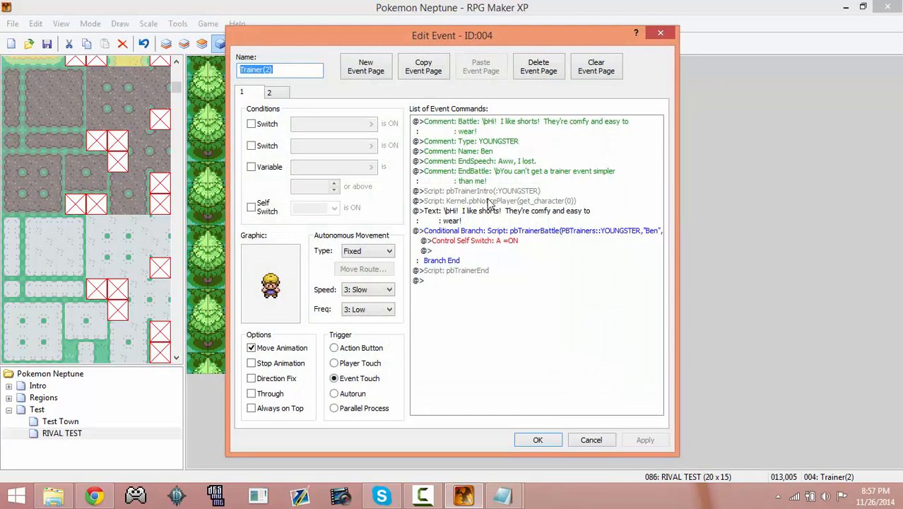
{"action": "left_click", "coordinate": [481, 125]}
{"action": "key", "text": "Delete"}
{"action": "key", "text": "Delete"}
{"action": "key", "text": "Delete"}
{"action": "key", "text": "Delete"}
{"action": "key", "text": "Delete"}
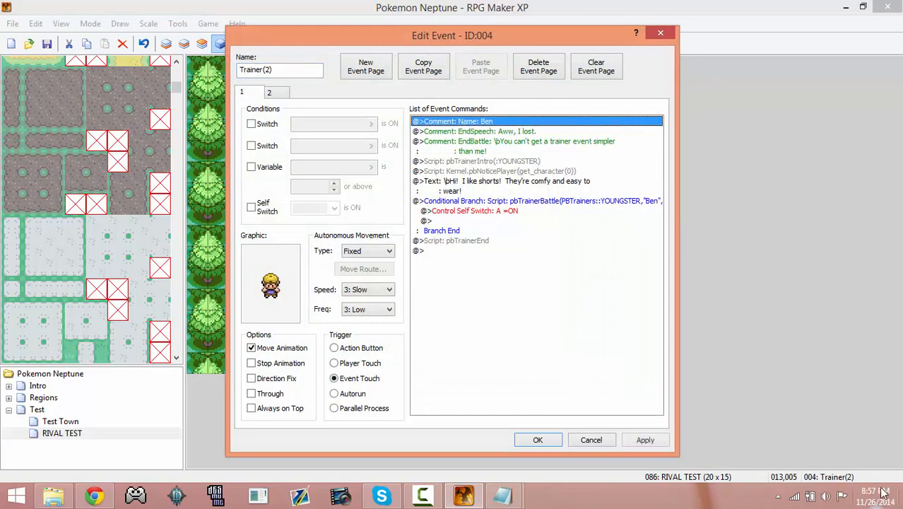
{"action": "key", "text": "Delete"}
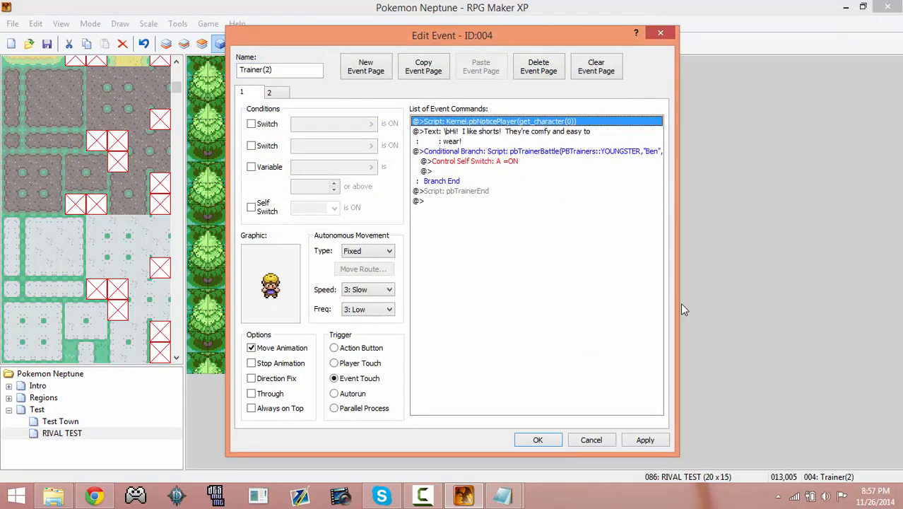
Step: Change the trainer type in the conditional branch's pbTrainerBattle script to RIVAL1
{"action": "right_click", "coordinate": [558, 150]}
{"action": "left_click", "coordinate": [581, 174]}
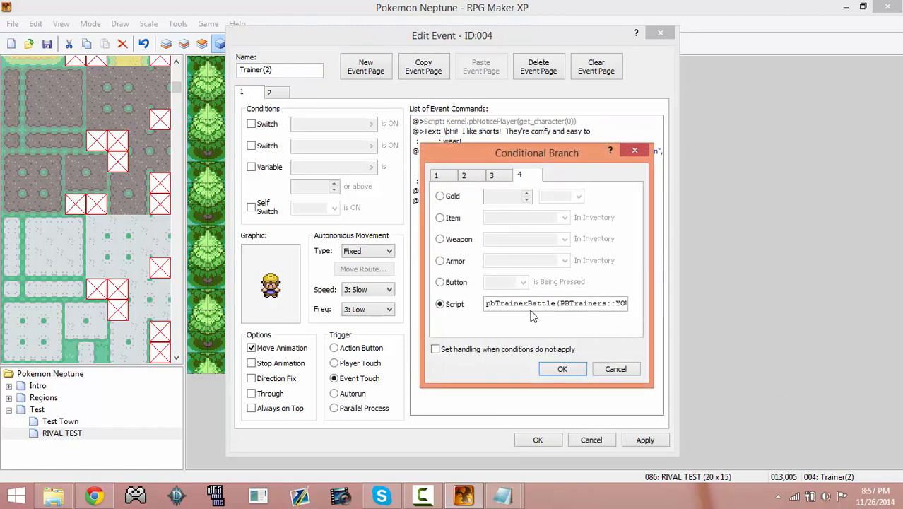
{"action": "left_click_drag", "start_coordinate": [507, 303], "coordinate": [335, 310]}
{"action": "left_click_drag", "start_coordinate": [495, 304], "coordinate": [402, 304]}
{"action": "left_click_drag", "start_coordinate": [607, 302], "coordinate": [497, 313]}
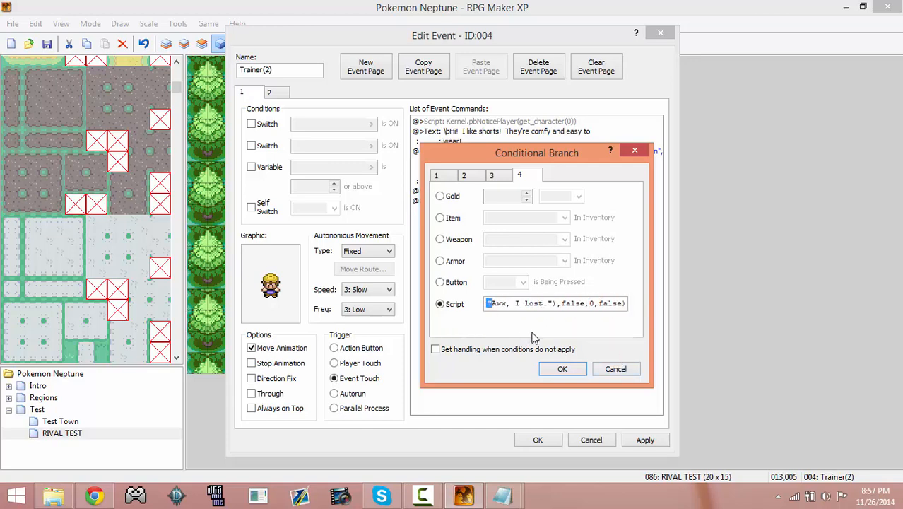
{"action": "key", "text": "Left"}
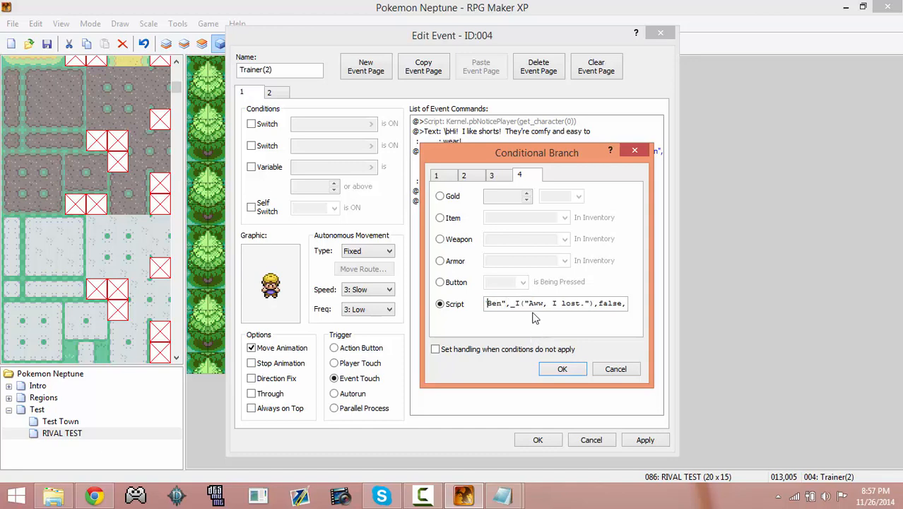
{"action": "key", "text": "Left"}
{"action": "key", "text": "Left"}
{"action": "left_click_drag", "start_coordinate": [515, 303], "coordinate": [495, 320]}
{"action": "key", "text": "BackSpace"}
{"action": "key", "text": "BackSpace"}
{"action": "key", "text": "BackSpace"}
{"action": "key", "text": "BackSpace"}
{"action": "key", "text": "BackSpace"}
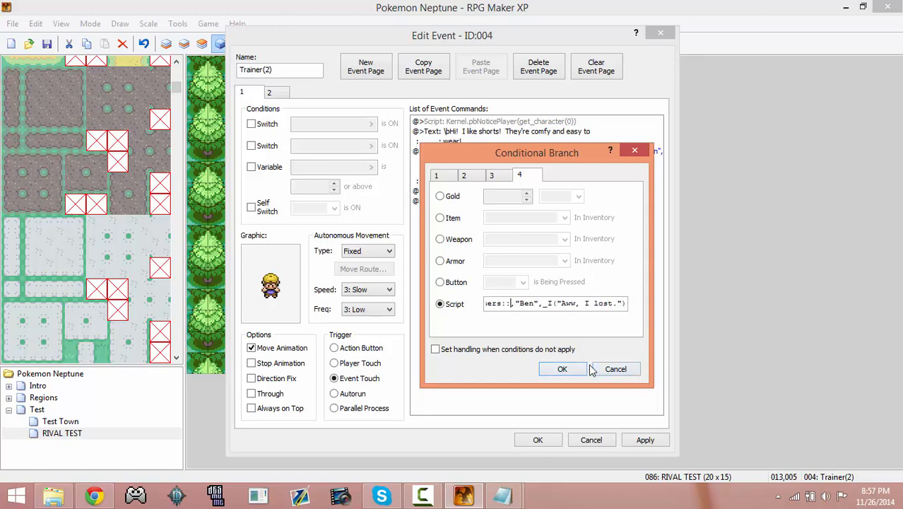
{"action": "type", "text": "RIVAL1"}
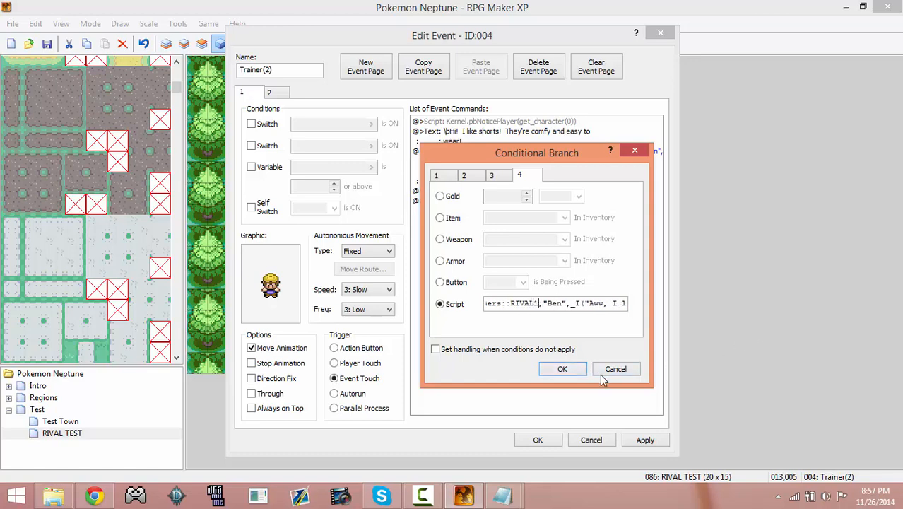
Step: Change the trainer name in the pbTrainerBattle script to "Blue"
{"action": "key", "text": "BackSpace"}
{"action": "key", "text": "BackSpace"}
{"action": "key", "text": "BackSpace"}
{"action": "type", "text": "Blue"}
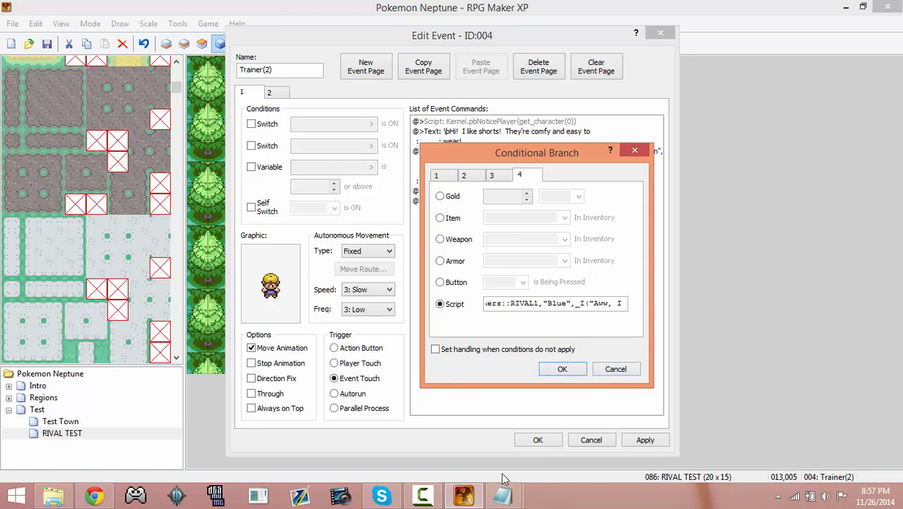
Step: Check the name and version line of the third RIVAL1 entry in the trainers file, and return to RPG Maker XP
{"action": "left_click", "coordinate": [503, 496]}
{"action": "left_click", "coordinate": [552, 452]}
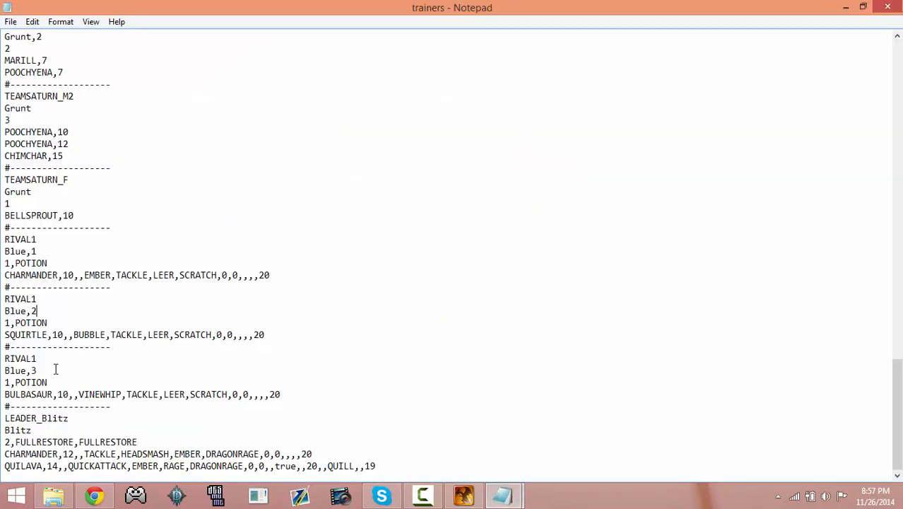
{"action": "left_click_drag", "start_coordinate": [6, 370], "coordinate": [21, 372]}
{"action": "left_click", "coordinate": [463, 497]}
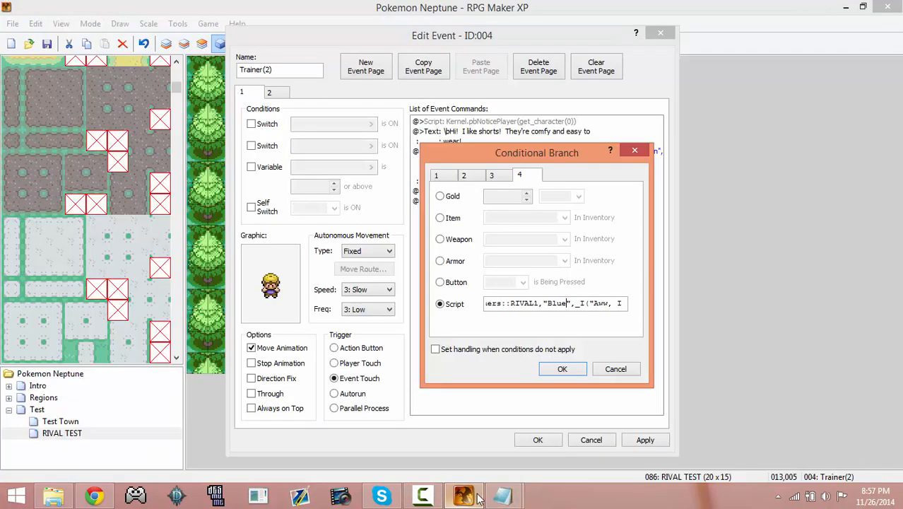
Step: Set the trainer version in the pbTrainerBattle script to 1, confirm the conditional branch and apply the event changes
{"action": "left_click_drag", "start_coordinate": [588, 304], "coordinate": [632, 313]}
{"action": "left_click", "coordinate": [596, 303]}
{"action": "key", "text": "BackSpace"}
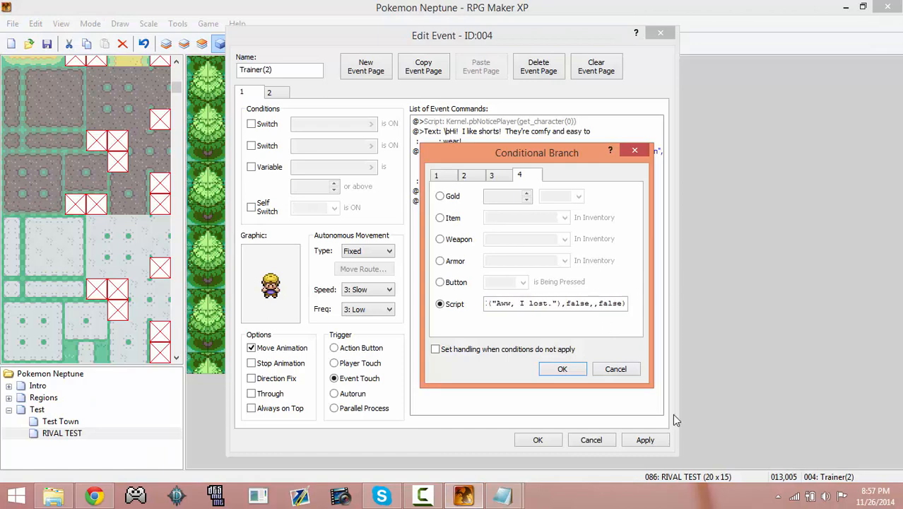
{"action": "type", "text": "1"}
{"action": "key", "text": "Return"}
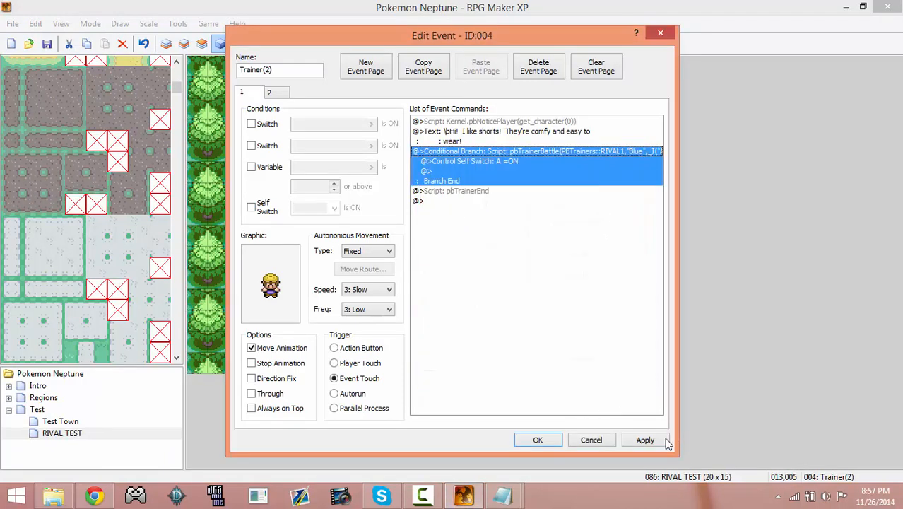
{"action": "left_click", "coordinate": [662, 439]}
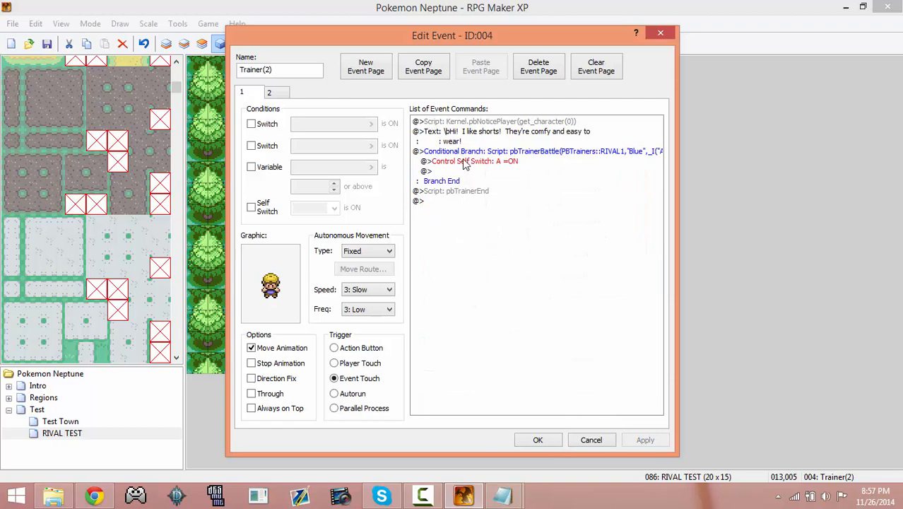
Step: Insert a conditional branch above the rival battle that checks whether variable 0007: Starter choice equals 1, with else handling
{"action": "double_click", "coordinate": [456, 150]}
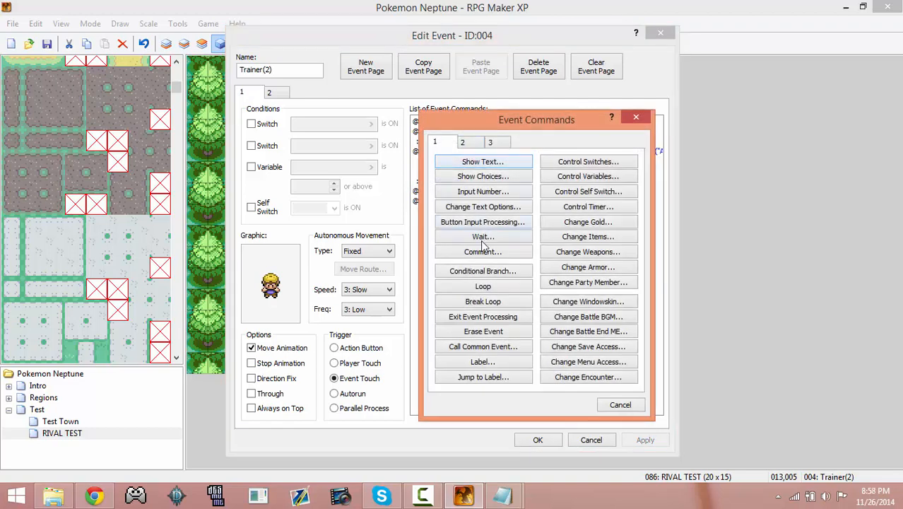
{"action": "left_click", "coordinate": [485, 272]}
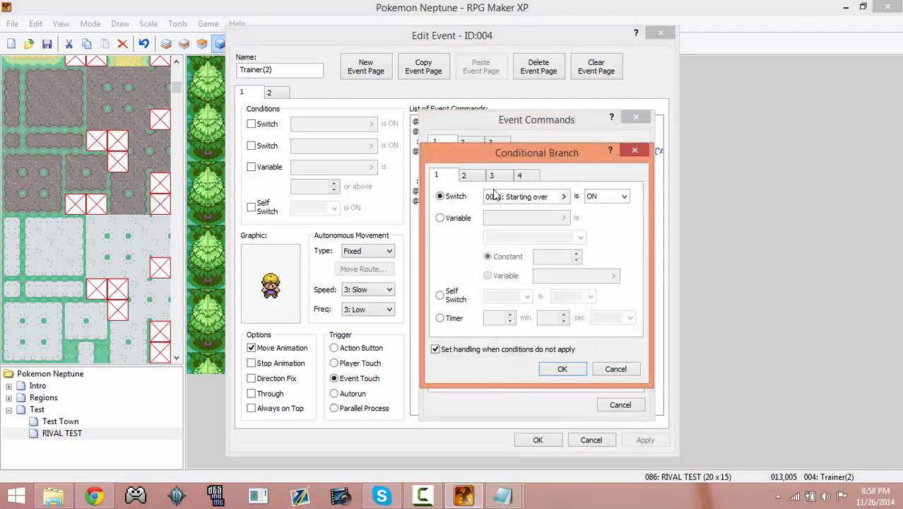
{"action": "left_click", "coordinate": [453, 221]}
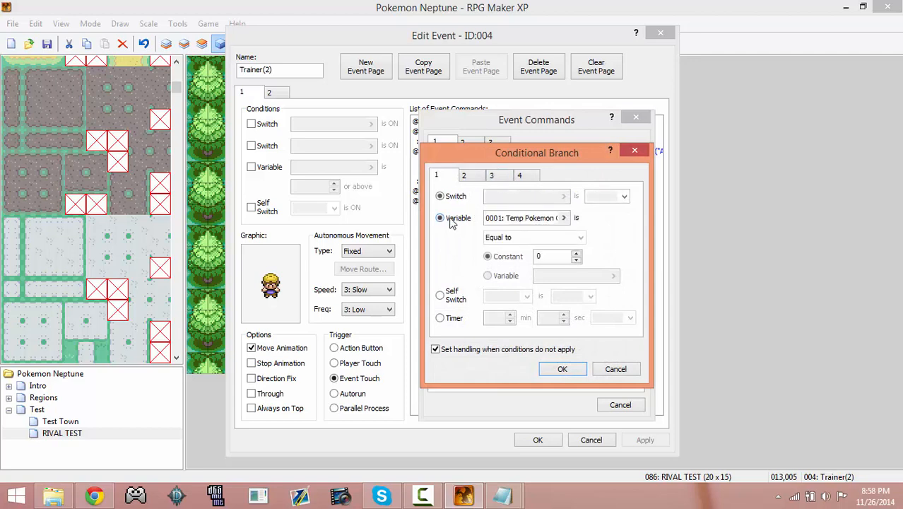
{"action": "left_click", "coordinate": [563, 218]}
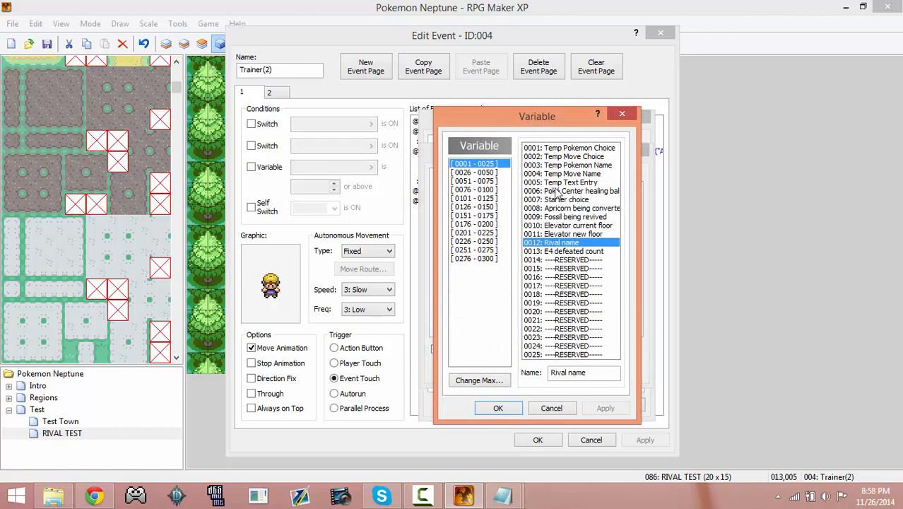
{"action": "left_click", "coordinate": [558, 199]}
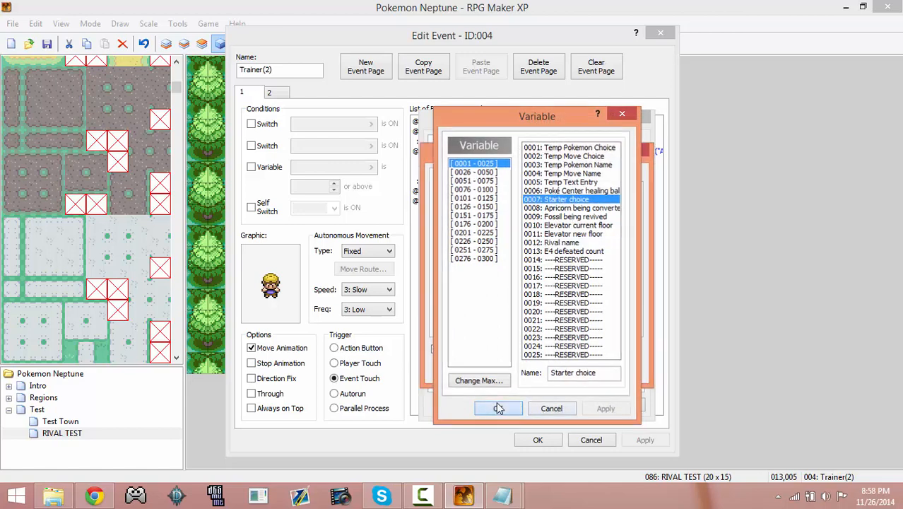
{"action": "left_click", "coordinate": [498, 409]}
{"action": "left_click", "coordinate": [577, 253]}
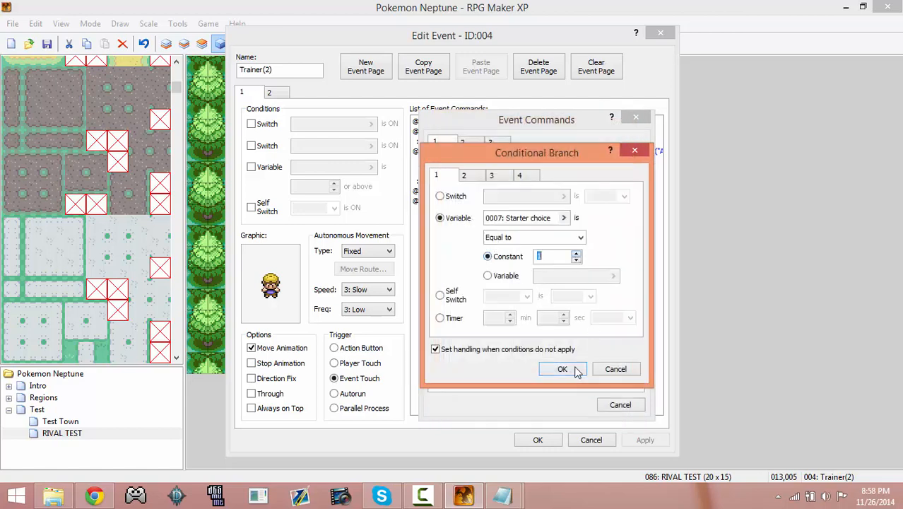
{"action": "left_click", "coordinate": [566, 369]}
{"action": "left_click", "coordinate": [446, 181]}
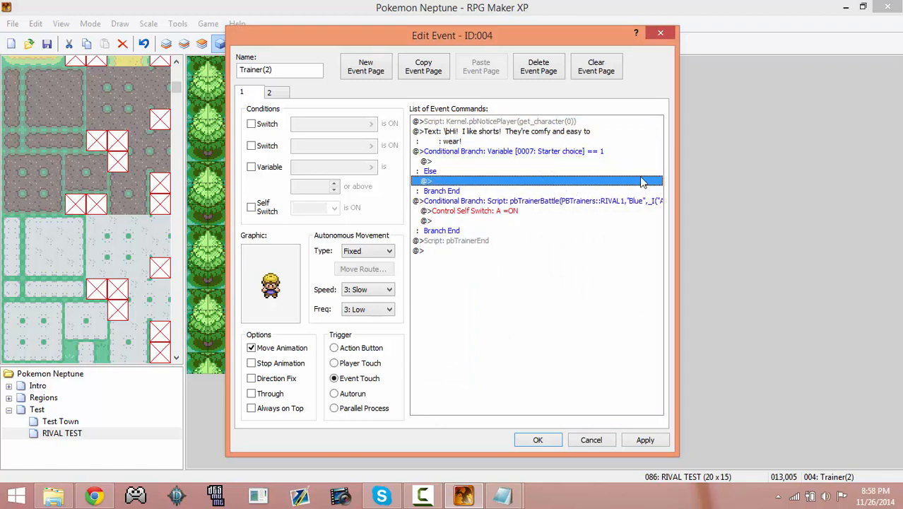
{"action": "double_click", "coordinate": [523, 184]}
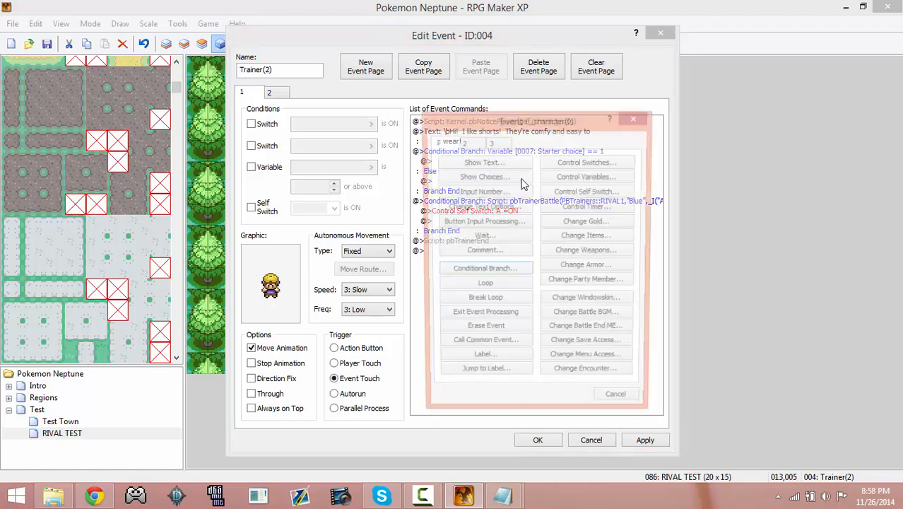
{"action": "left_click", "coordinate": [480, 271]}
{"action": "left_click", "coordinate": [515, 197]}
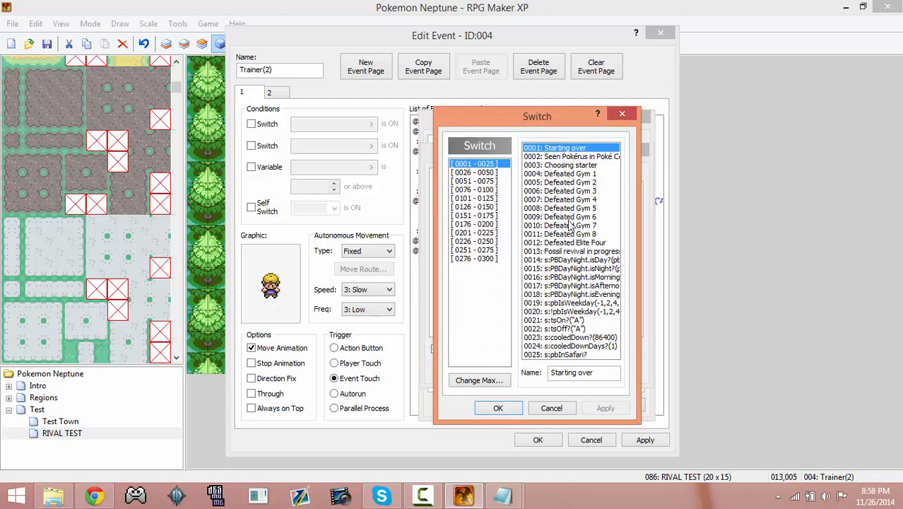
{"action": "left_click", "coordinate": [570, 225]}
{"action": "left_click", "coordinate": [498, 408]}
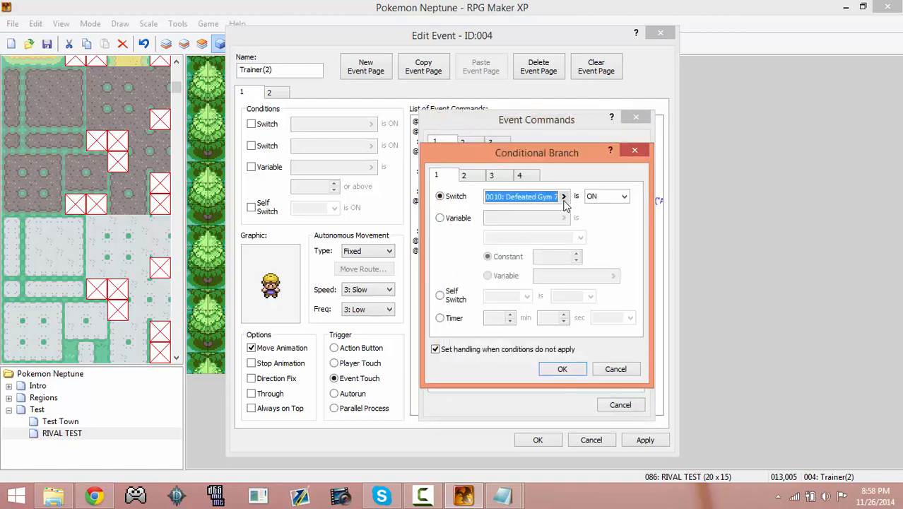
{"action": "left_click", "coordinate": [452, 217]}
{"action": "left_click", "coordinate": [448, 197]}
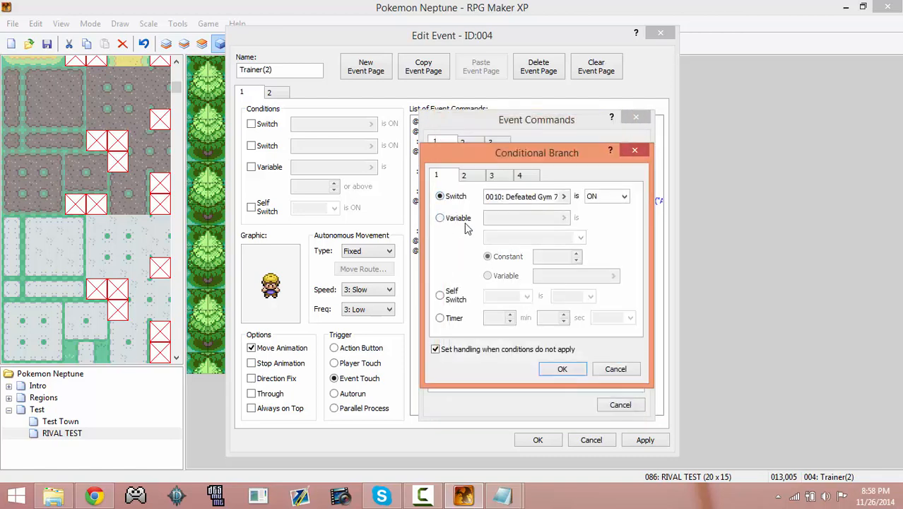
{"action": "left_click", "coordinate": [440, 218]}
{"action": "left_click", "coordinate": [526, 217]}
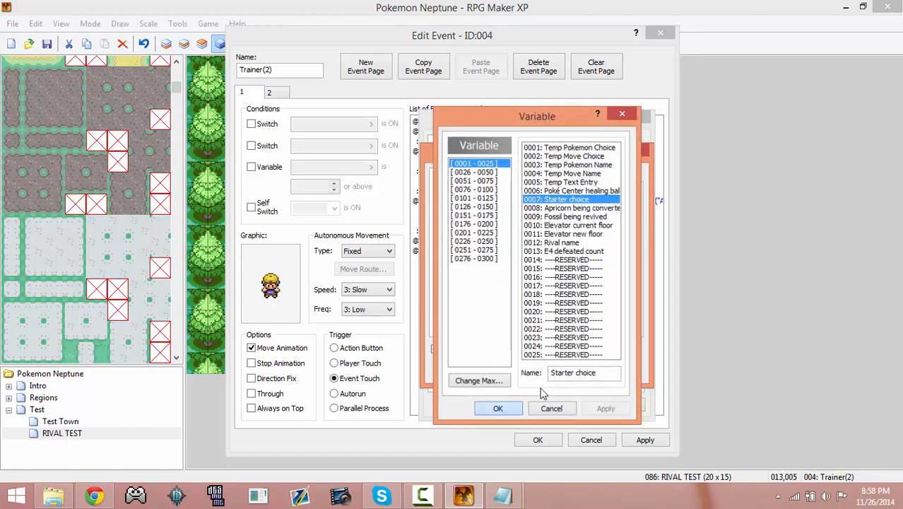
{"action": "key", "text": "Return"}
{"action": "type", "text": "2"}
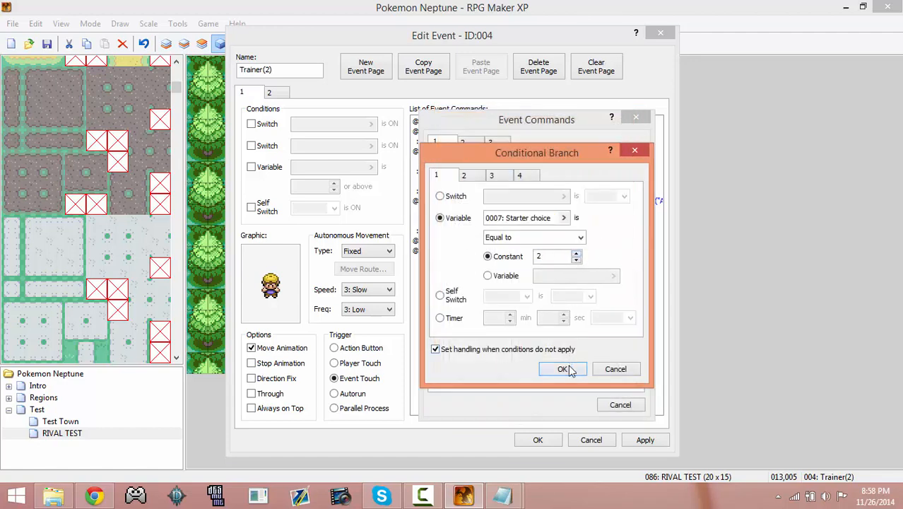
{"action": "left_click", "coordinate": [561, 368]}
{"action": "left_click", "coordinate": [439, 228]}
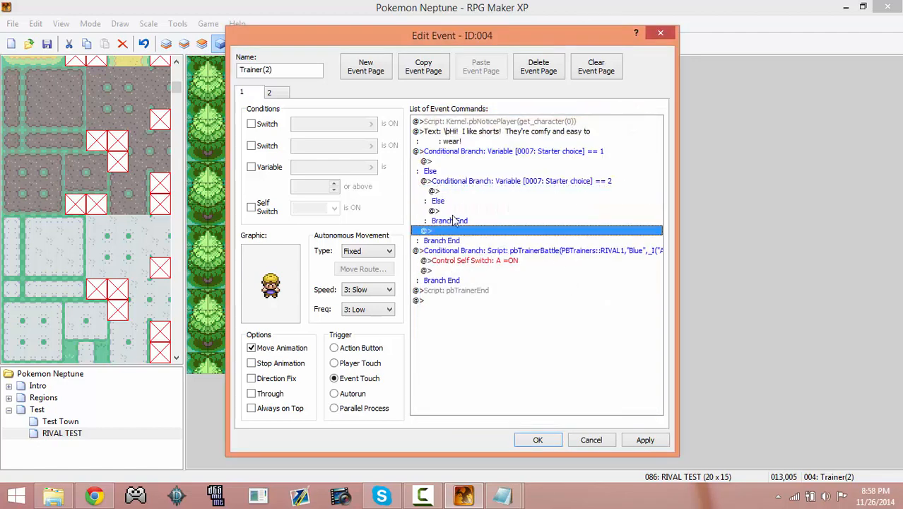
{"action": "left_click", "coordinate": [458, 211]}
{"action": "left_click_drag", "start_coordinate": [466, 191], "coordinate": [468, 183]}
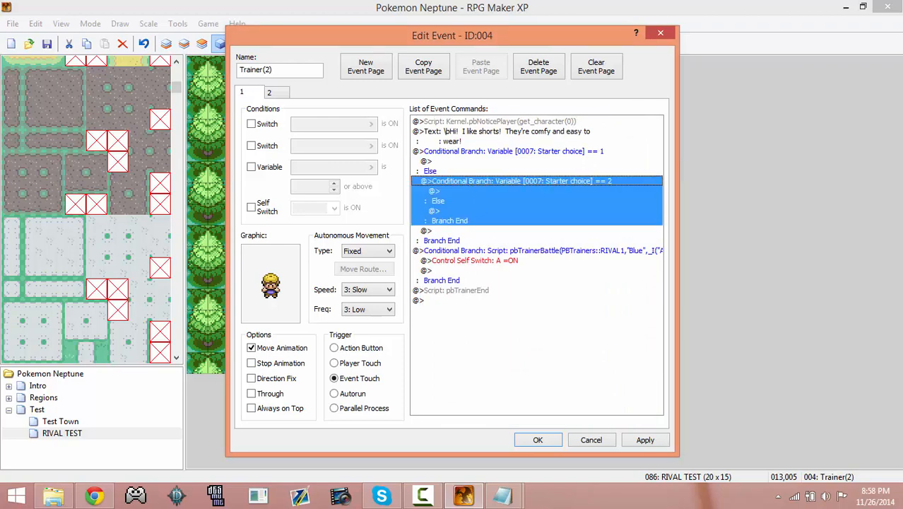
{"action": "key", "text": "Delete"}
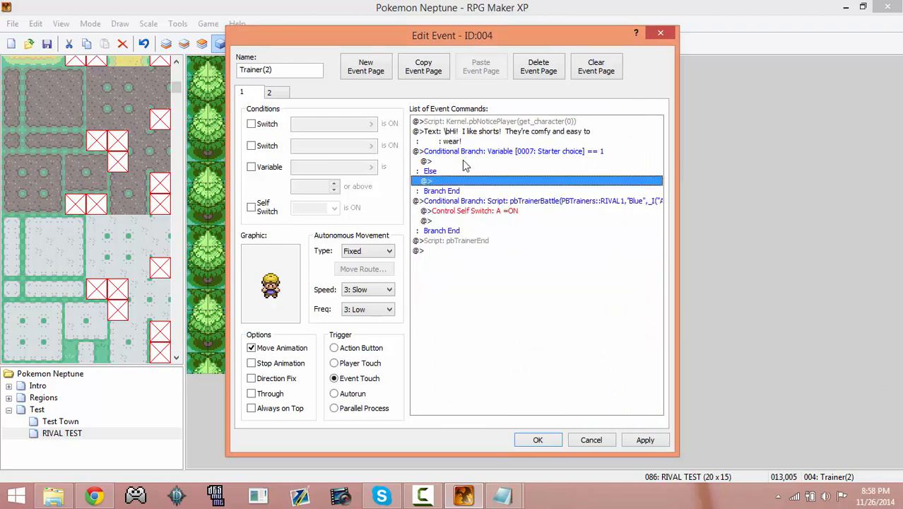
Step: Paste two copies of the pbTrainerBattle conditional branch inside the Starter choice == 1 branch
{"action": "left_click", "coordinate": [506, 202]}
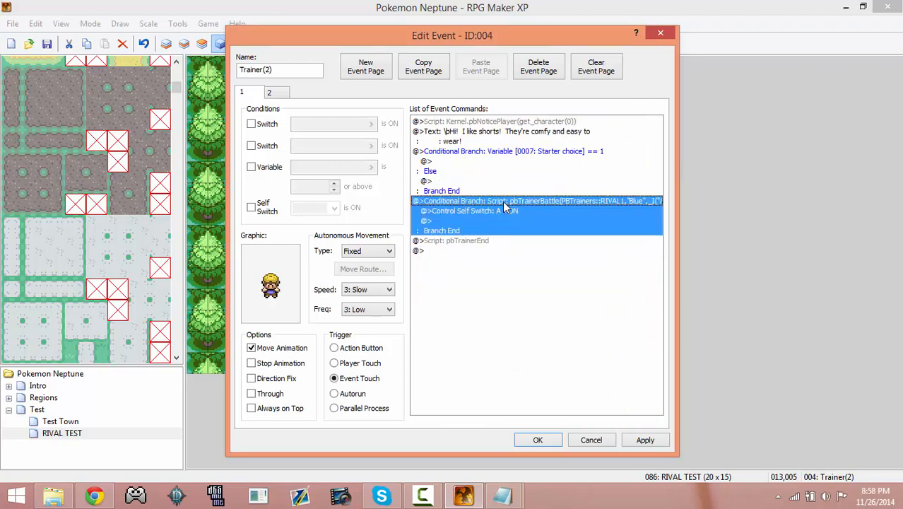
{"action": "left_click", "coordinate": [473, 161]}
{"action": "key", "text": "ctrl+v"}
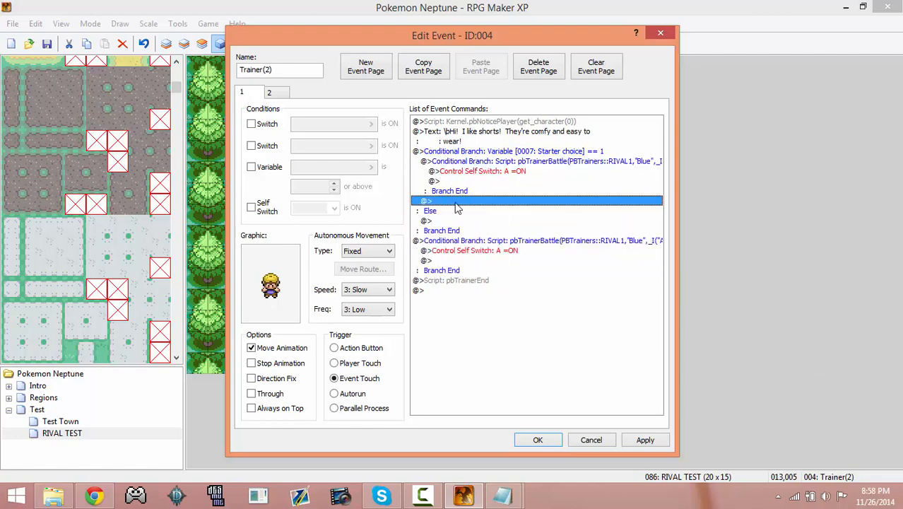
{"action": "key", "text": "ctrl+v"}
Step: Set the trainer version in the second copy's pbTrainerBattle script to 2 and confirm the branch
{"action": "left_click", "coordinate": [491, 201]}
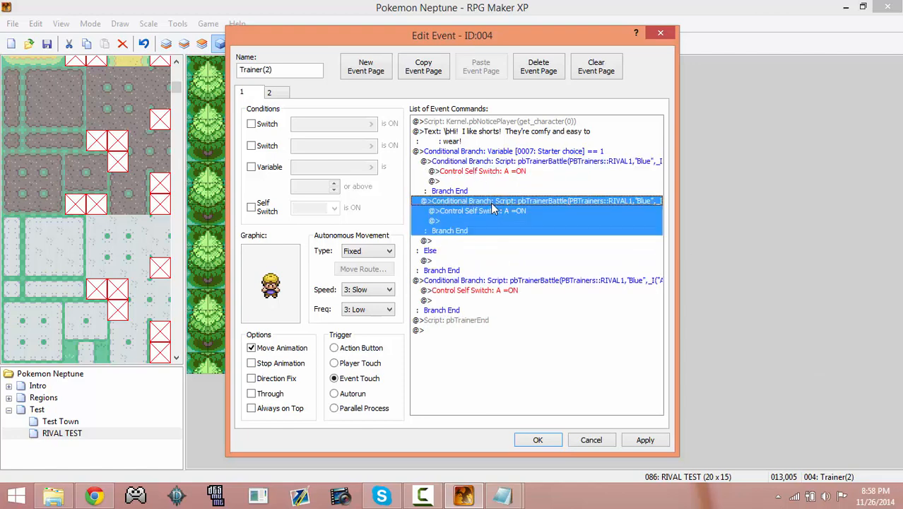
{"action": "right_click", "coordinate": [491, 202]}
{"action": "left_click", "coordinate": [520, 227]}
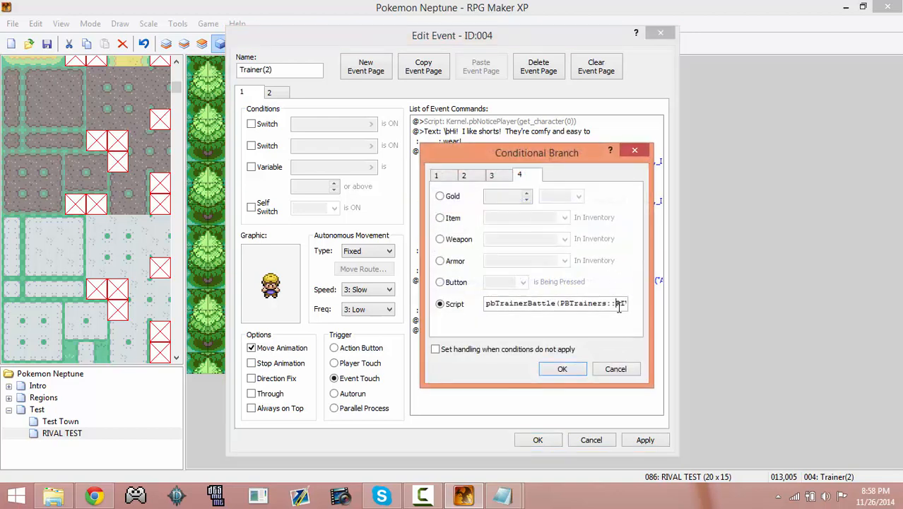
{"action": "key", "text": "ctrl+a"}
{"action": "left_click", "coordinate": [596, 303]}
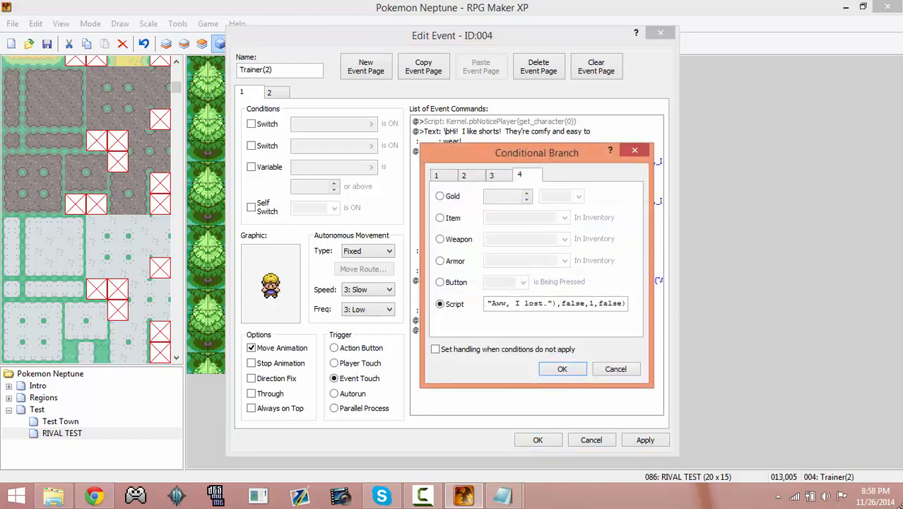
{"action": "key", "text": "BackSpace"}
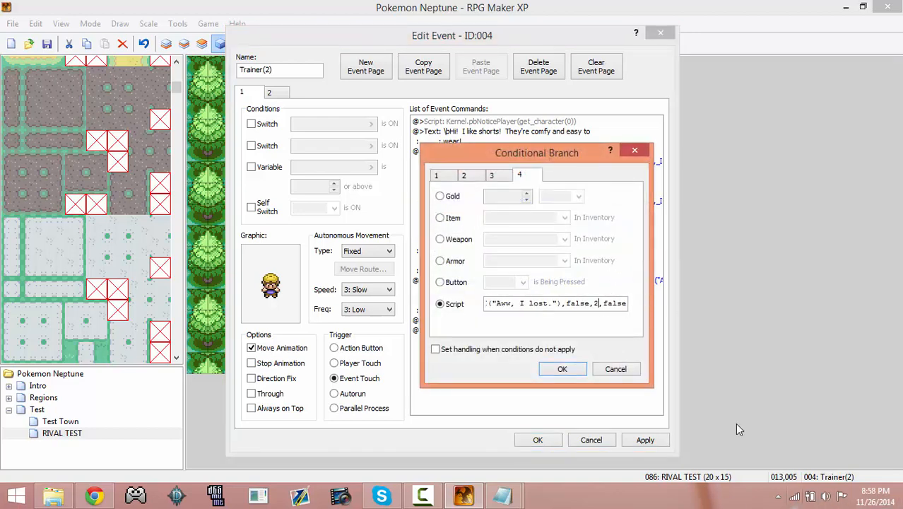
{"action": "left_click", "coordinate": [571, 370]}
Step: Delete the original pbTrainerBattle conditional branch below the Starter choice branch
{"action": "left_click", "coordinate": [564, 290]}
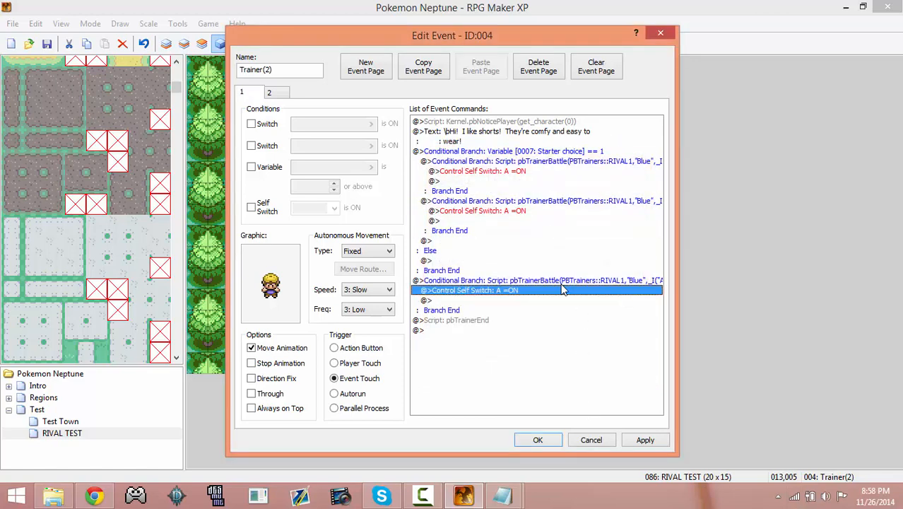
{"action": "left_click", "coordinate": [564, 281]}
{"action": "key", "text": "Delete"}
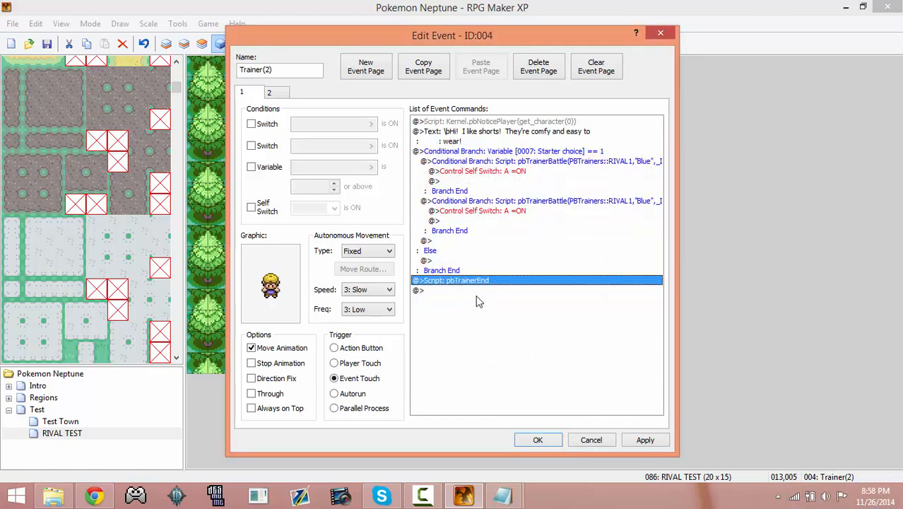
Step: Move the pbTrainerEnd script into both battle branches after their self switch commands, apply the changes and close the event
{"action": "key", "text": "Delete"}
{"action": "left_click", "coordinate": [452, 181]}
{"action": "key", "text": "ctrl+v"}
{"action": "left_click", "coordinate": [467, 231]}
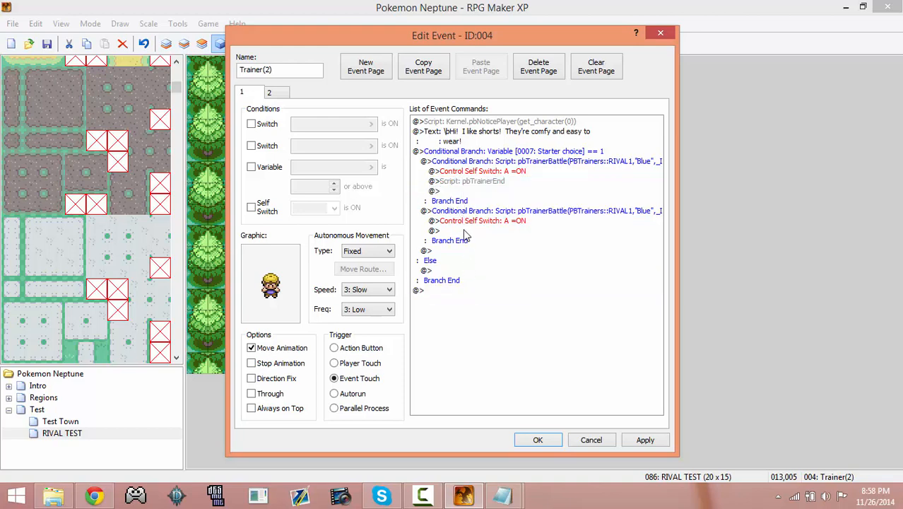
{"action": "key", "text": "ctrl+v"}
{"action": "left_click", "coordinate": [644, 440]}
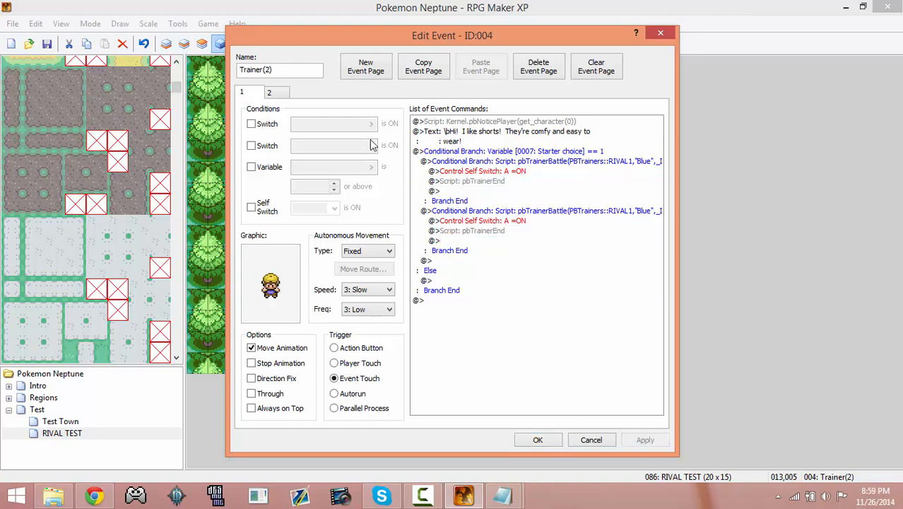
{"action": "left_click", "coordinate": [269, 94]}
{"action": "left_click", "coordinate": [242, 92]}
{"action": "left_click", "coordinate": [549, 439]}
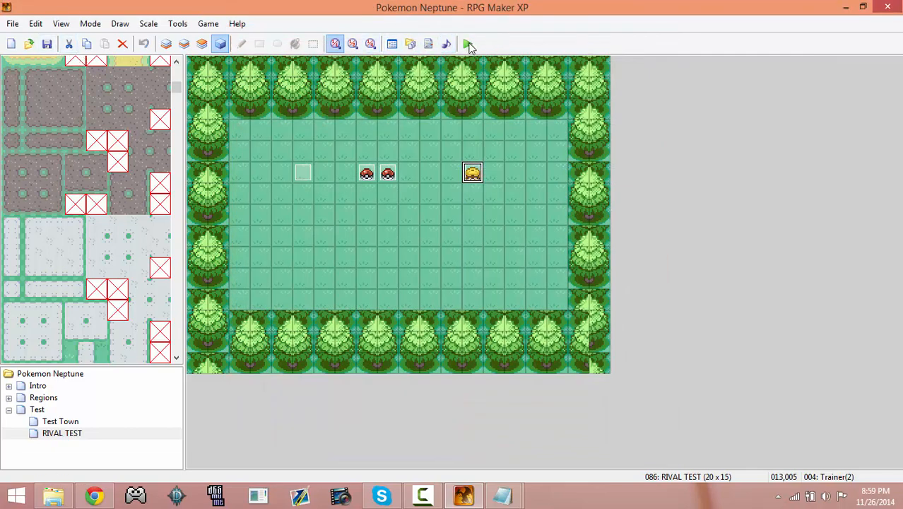
Step: Playtest the project, start a new game and enter a name for the rival
{"action": "left_click", "coordinate": [467, 44]}
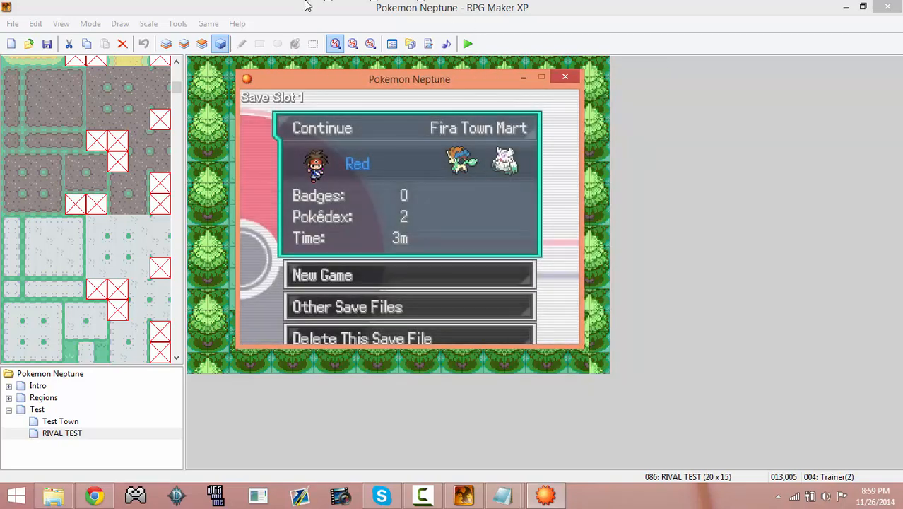
{"action": "key", "text": "Down"}
{"action": "key", "text": "Return"}
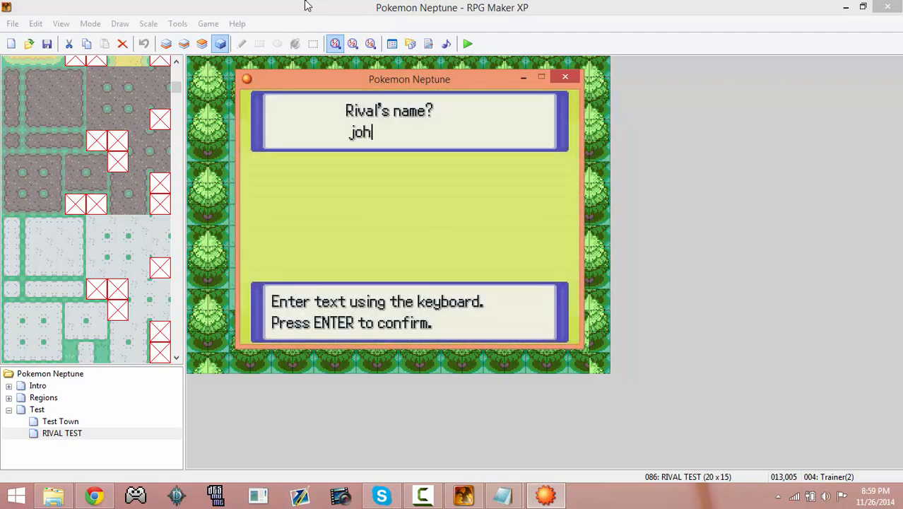
{"action": "type", "text": "ny"}
{"action": "key", "text": "Return"}
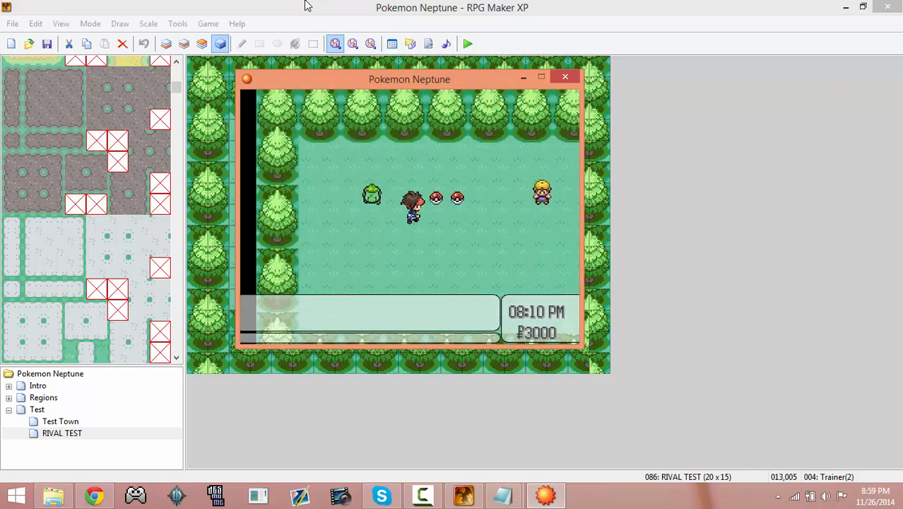
Step: Walk the player to the Poké Balls on the RIVAL TEST map and save the game there
{"action": "key", "text": "Right"}
{"action": "key", "text": "Up"}
{"action": "key", "text": "Escape"}
{"action": "key", "text": "Down"}
{"action": "key", "text": "Down"}
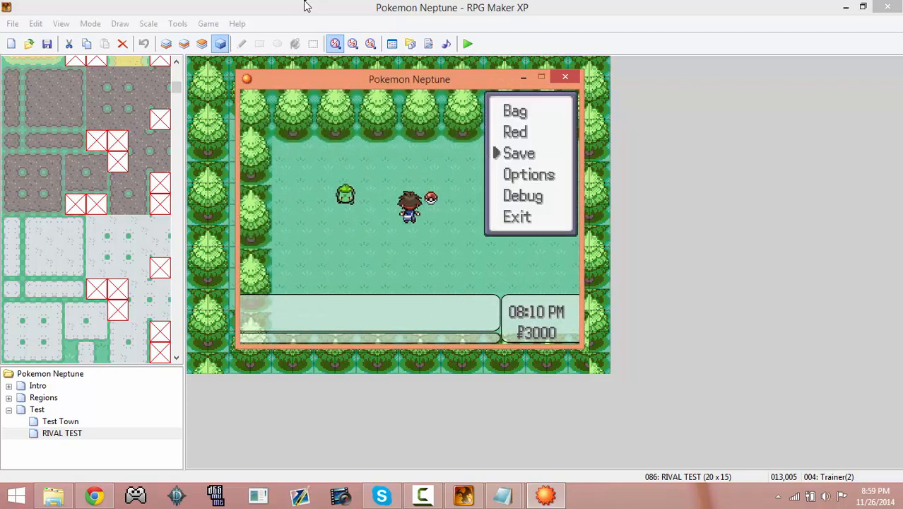
{"action": "key", "text": "Return"}
{"action": "key", "text": "Return"}
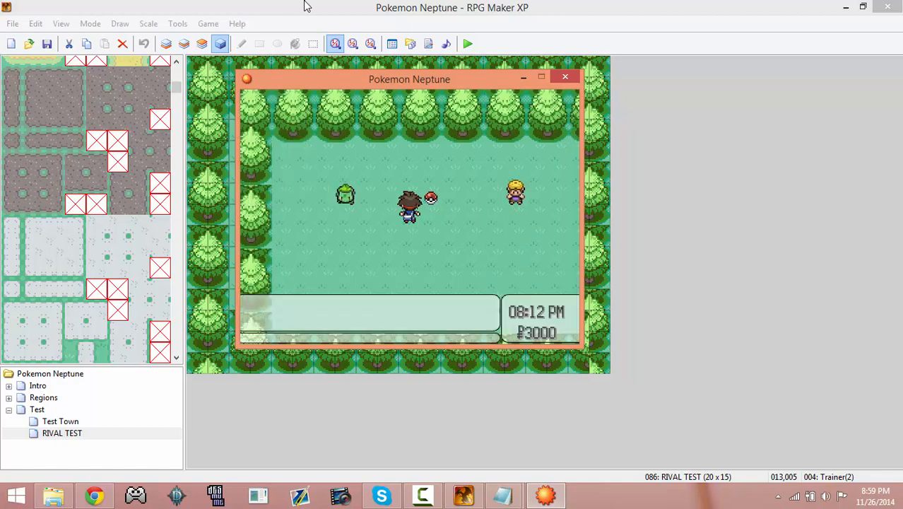
{"action": "key", "text": "Return"}
{"action": "key", "text": "Return"}
Step: Turn on switch 0003: Choosing starter through the running game's debug switch list
{"action": "key", "text": "Escape"}
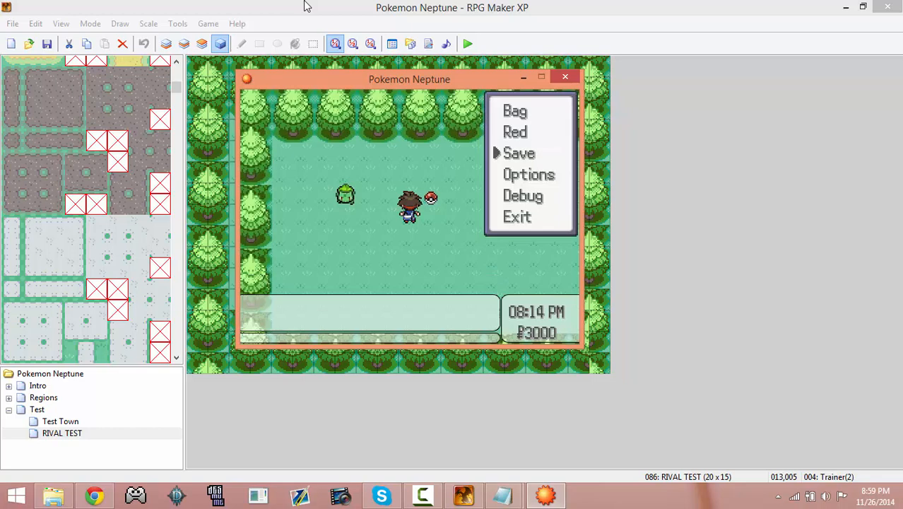
{"action": "key", "text": "Down"}
{"action": "key", "text": "Down"}
{"action": "key", "text": "Return"}
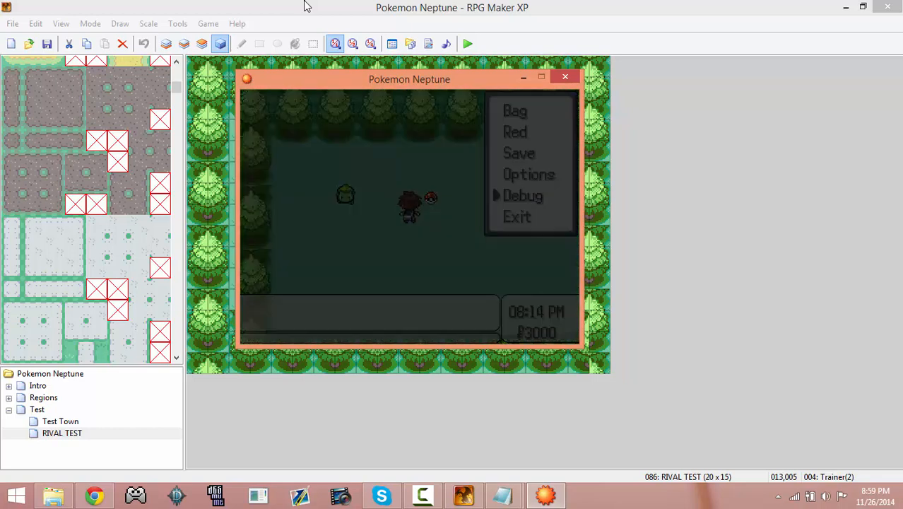
{"action": "key", "text": "Return"}
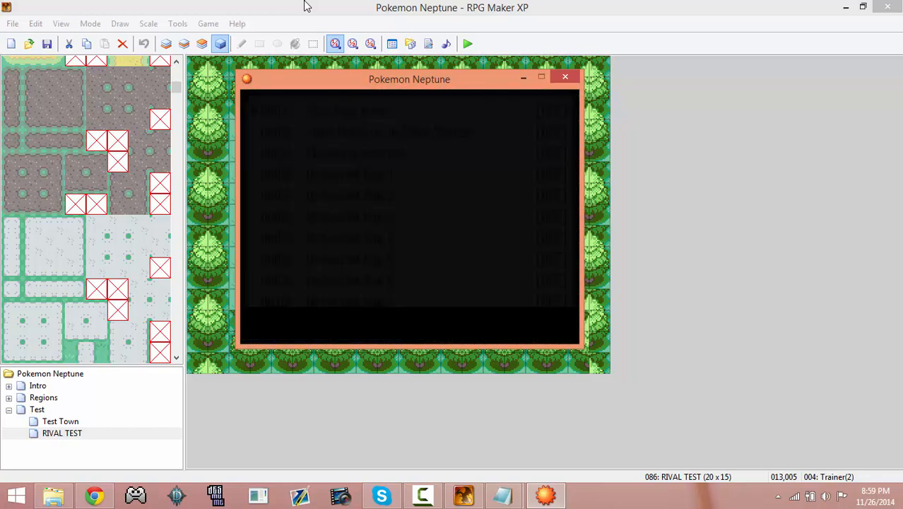
{"action": "key", "text": "Down"}
{"action": "key", "text": "Down"}
{"action": "key", "text": "Return"}
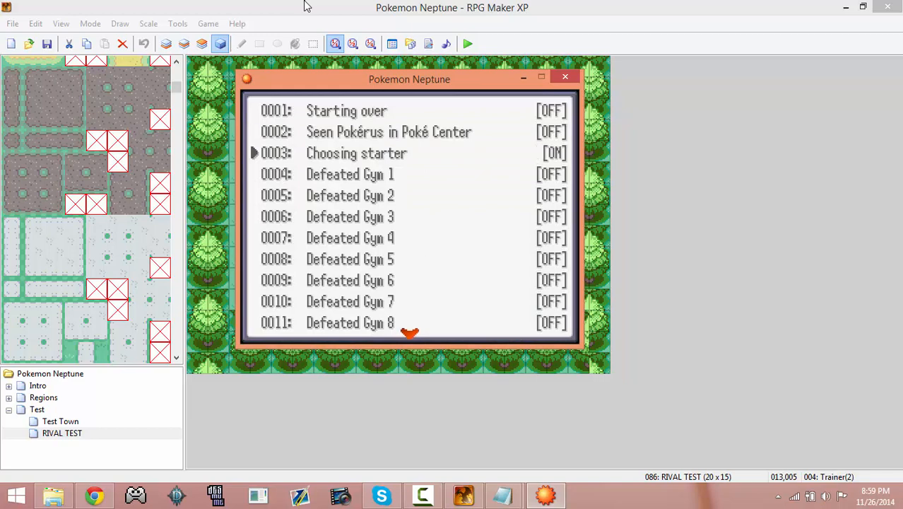
{"action": "key", "text": "Escape"}
{"action": "key", "text": "Escape"}
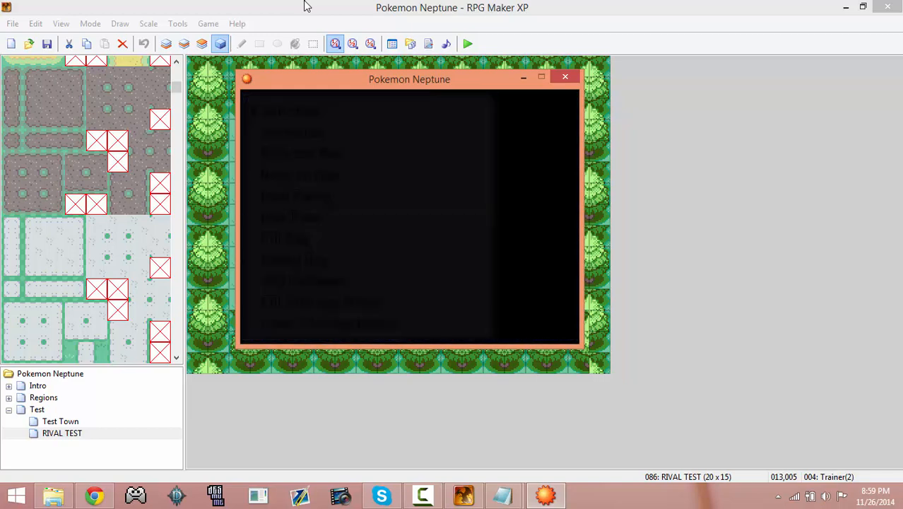
Step: Save the playtest game on the RIVAL TEST map, overwriting the existing save file
{"action": "key", "text": "Up"}
{"action": "key", "text": "Up"}
{"action": "key", "text": "Return"}
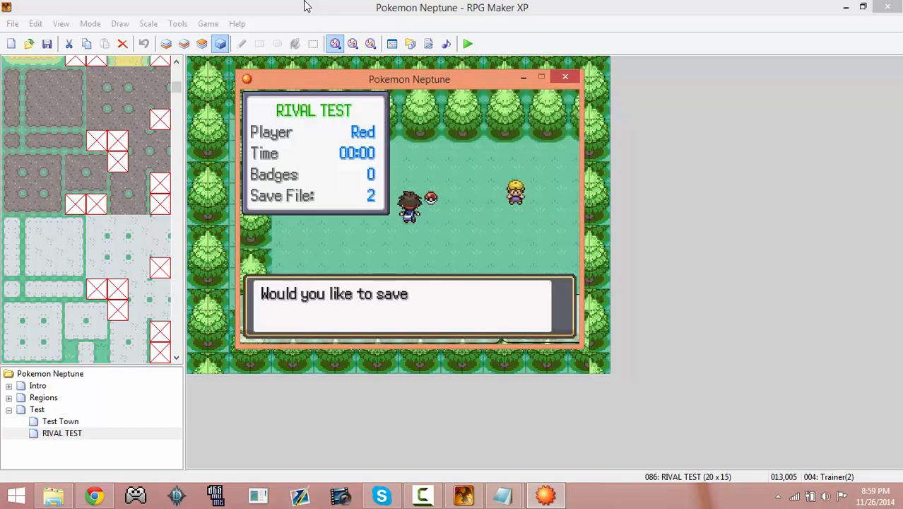
{"action": "key", "text": "Return"}
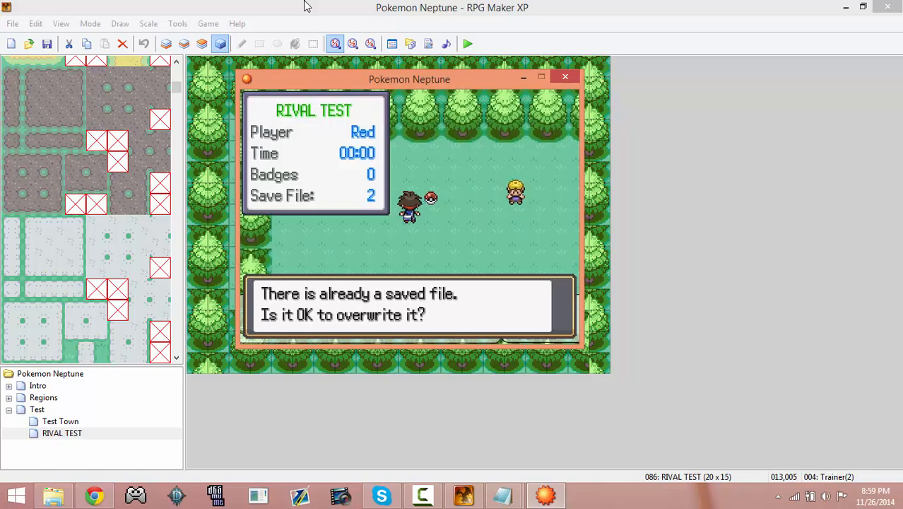
{"action": "key", "text": "Return"}
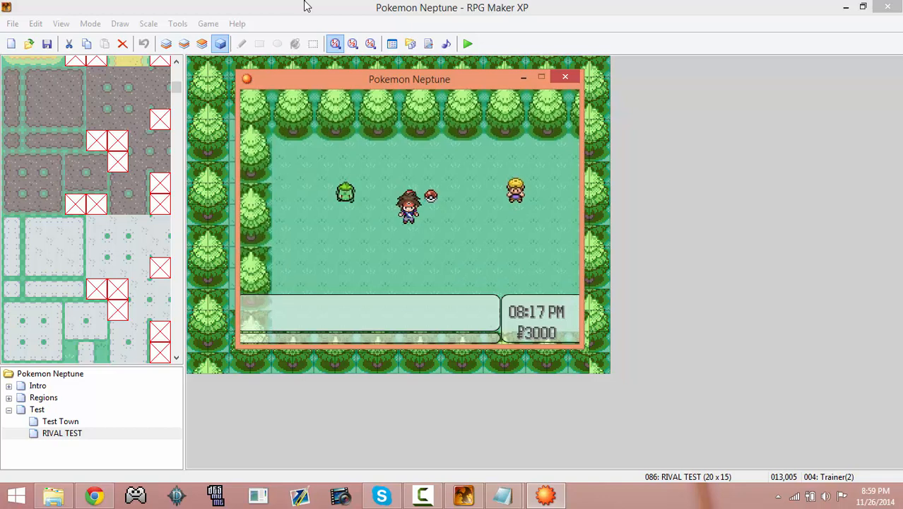
Step: Test the Poké Ball beside the player and close the playtest
{"action": "key", "text": "Return"}
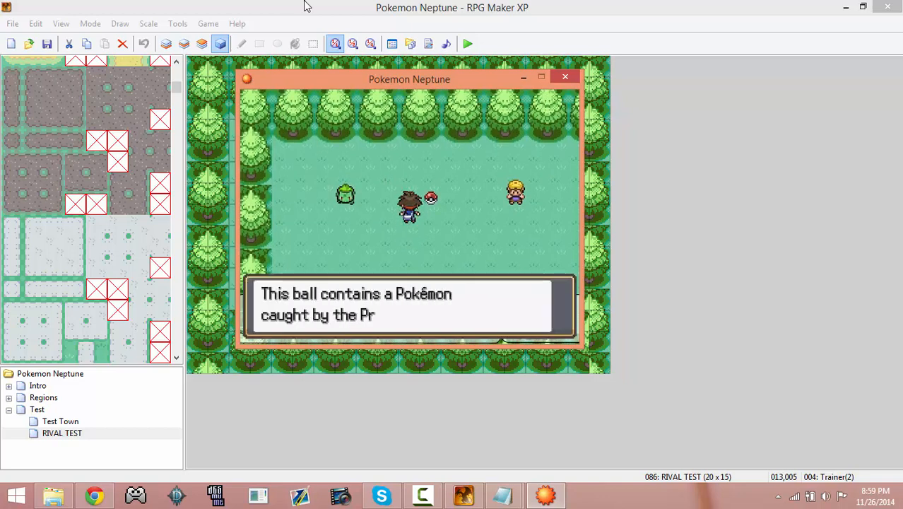
{"action": "key", "text": "Return"}
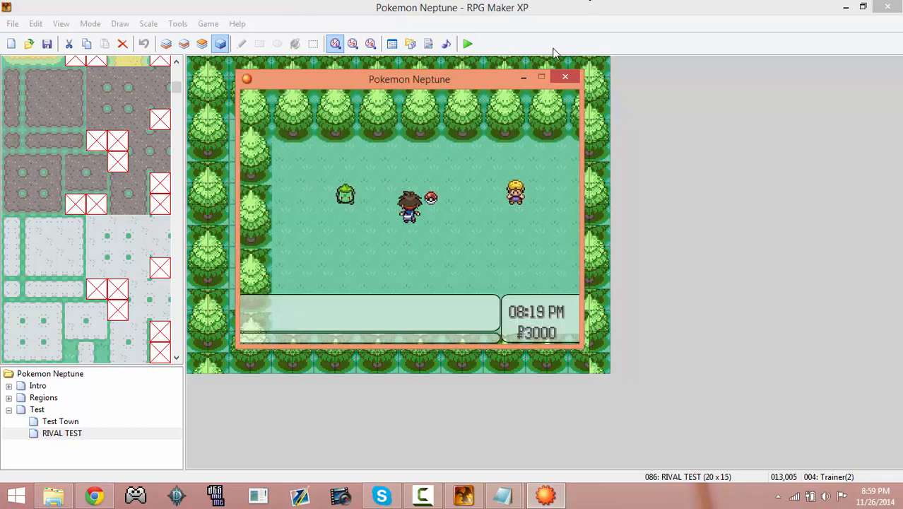
{"action": "left_click", "coordinate": [574, 79]}
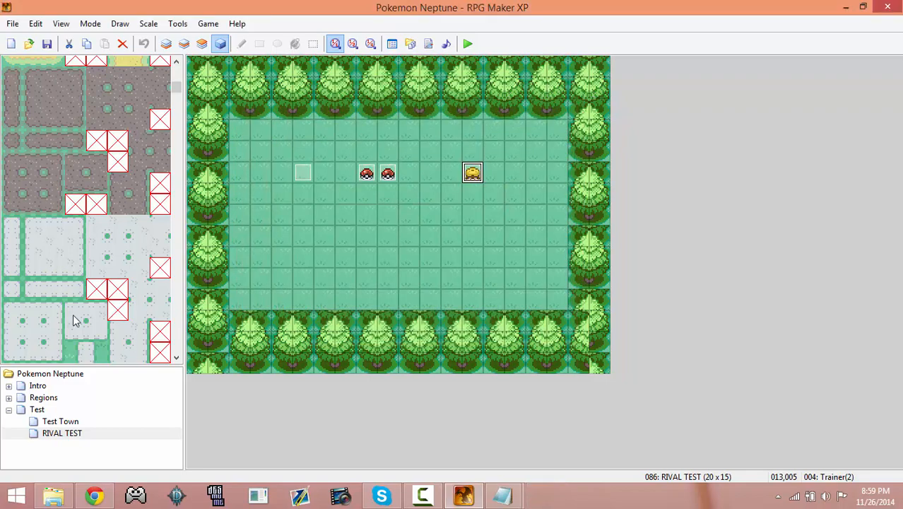
Step: Examine the conditions and commands on the pages of the Grass ball event in Lappet Town's Pokémon Lab map
{"action": "left_click", "coordinate": [10, 387]}
{"action": "left_click", "coordinate": [83, 397]}
{"action": "left_click", "coordinate": [83, 410]}
{"action": "left_click", "coordinate": [82, 420]}
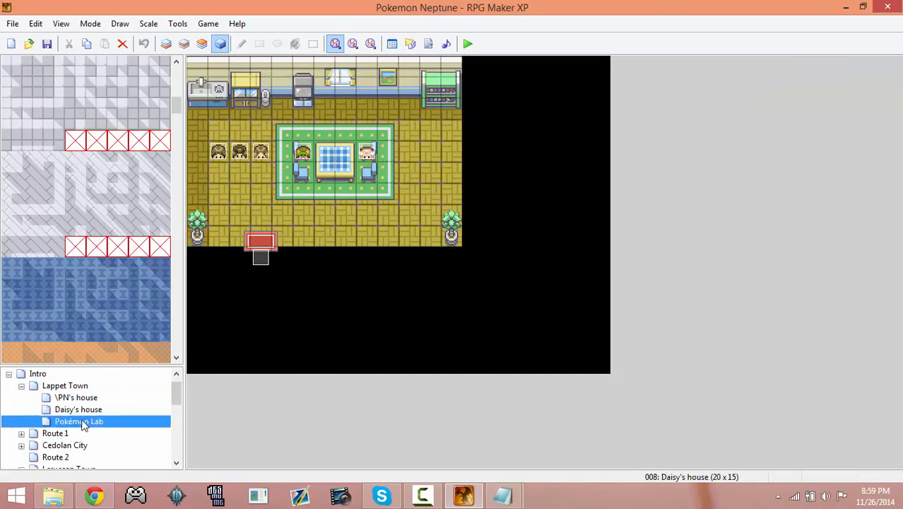
{"action": "double_click", "coordinate": [366, 161]}
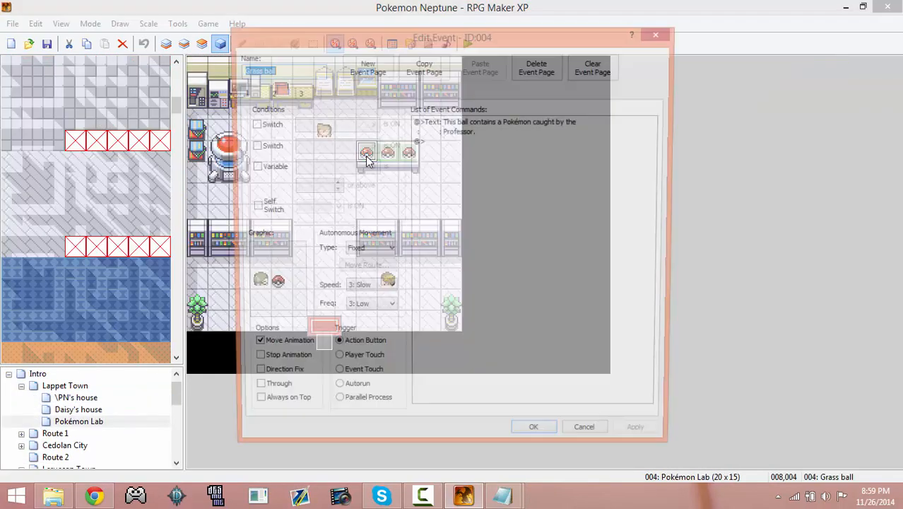
{"action": "left_click", "coordinate": [269, 94]}
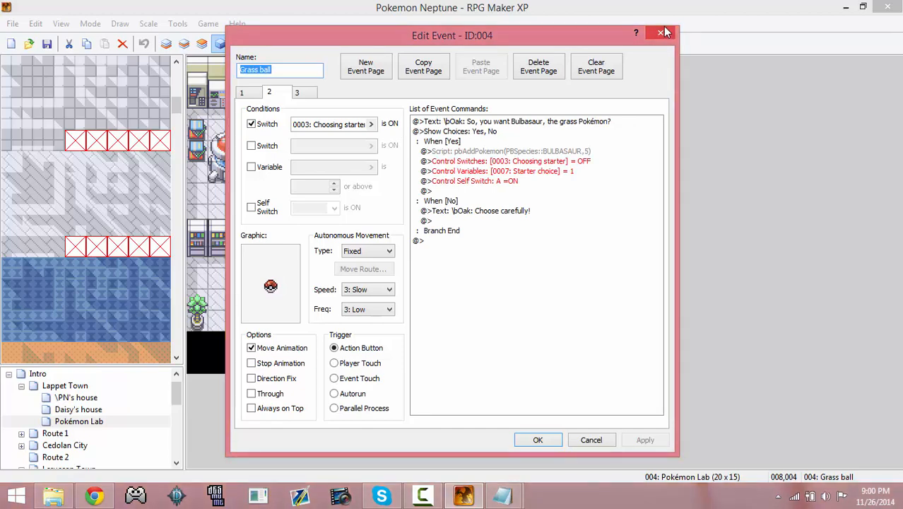
{"action": "left_click", "coordinate": [303, 93]}
{"action": "left_click", "coordinate": [274, 94]}
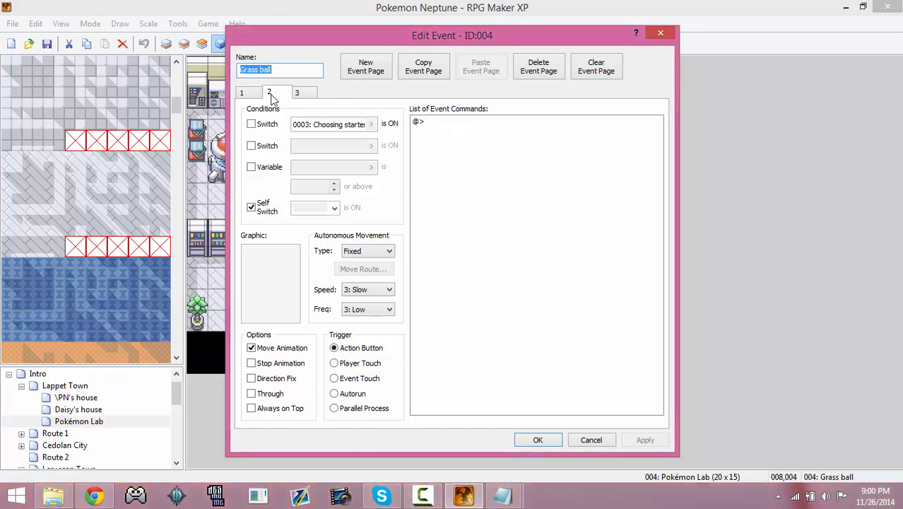
{"action": "left_click", "coordinate": [254, 93]}
{"action": "left_click", "coordinate": [272, 94]}
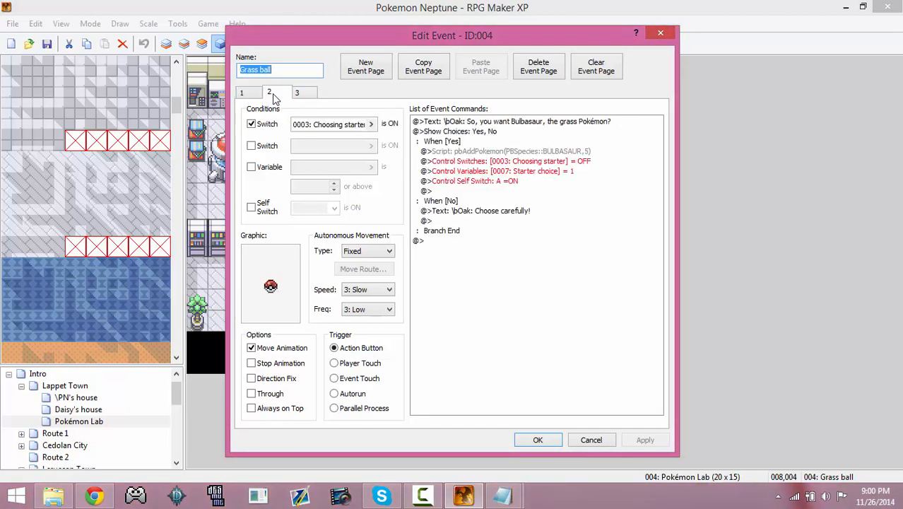
{"action": "left_click", "coordinate": [661, 35]}
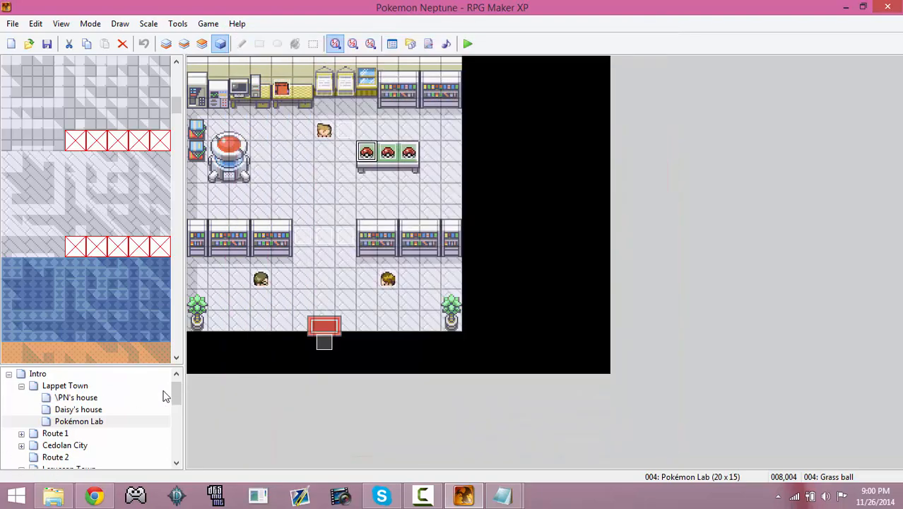
Step: In the RIVAL TEST map's rival-naming event, insert a Control Switches command setting 0003: Choosing starter to ON before the self switch command
{"action": "mouse_move", "coordinate": [176, 394]}
{"action": "left_mouse_down"}
{"action": "mouse_move", "coordinate": [175, 413]}
{"action": "mouse_move", "coordinate": [176, 378]}
{"action": "left_mouse_up"}
{"action": "left_click", "coordinate": [9, 385]}
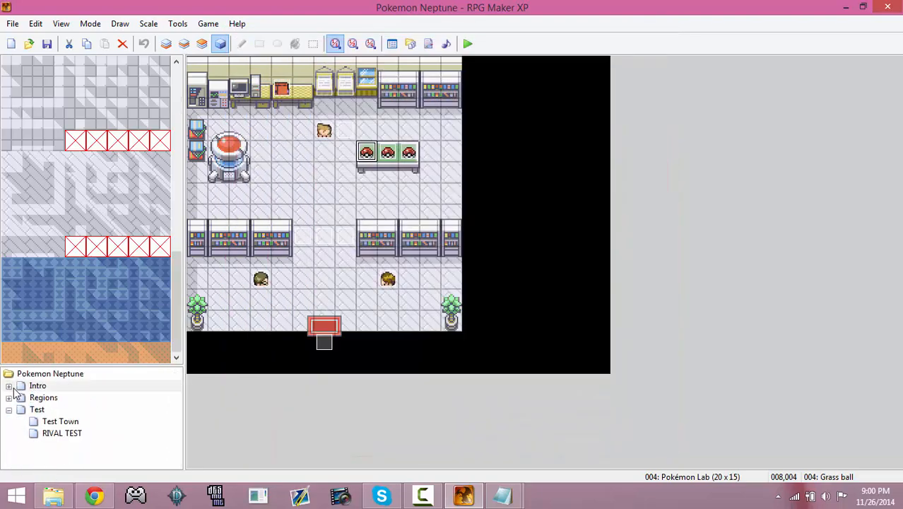
{"action": "left_click", "coordinate": [61, 433]}
{"action": "double_click", "coordinate": [307, 163]}
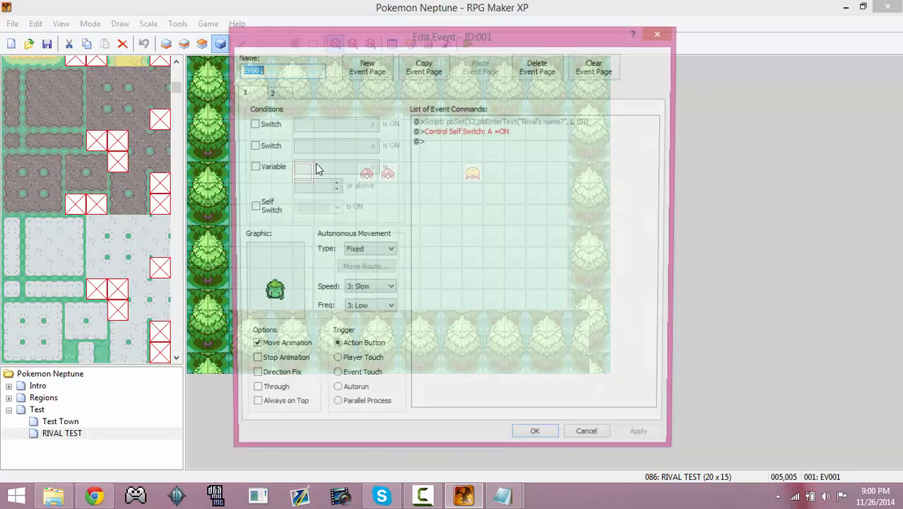
{"action": "double_click", "coordinate": [463, 142]}
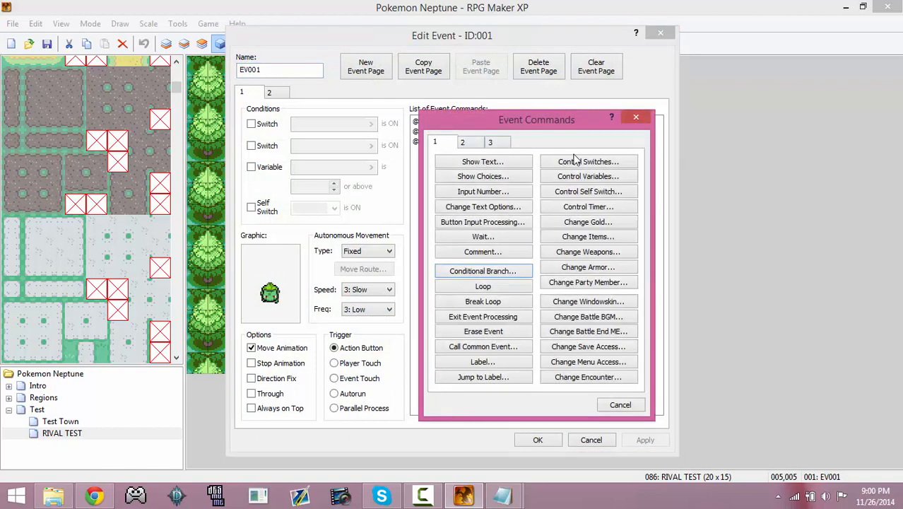
{"action": "key", "text": "Escape"}
{"action": "double_click", "coordinate": [480, 140]}
{"action": "left_click", "coordinate": [575, 163]}
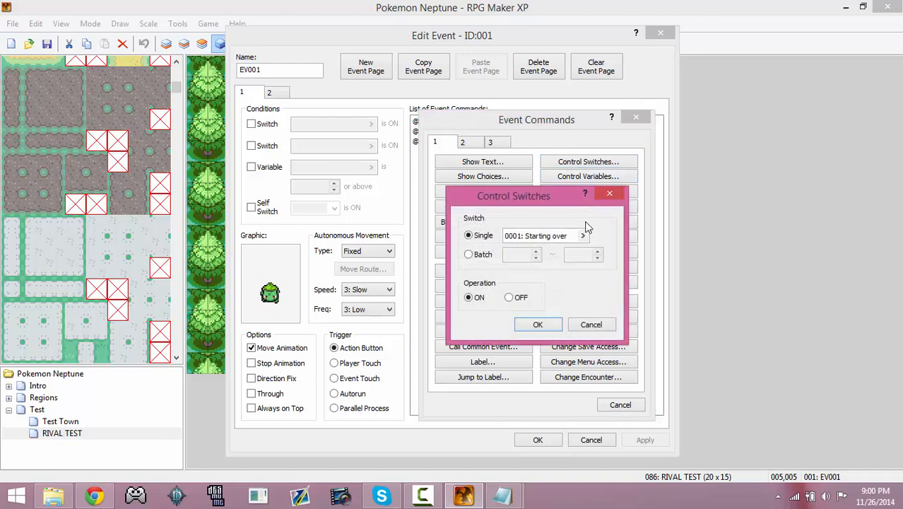
{"action": "left_click", "coordinate": [584, 233]}
{"action": "left_click", "coordinate": [559, 225]}
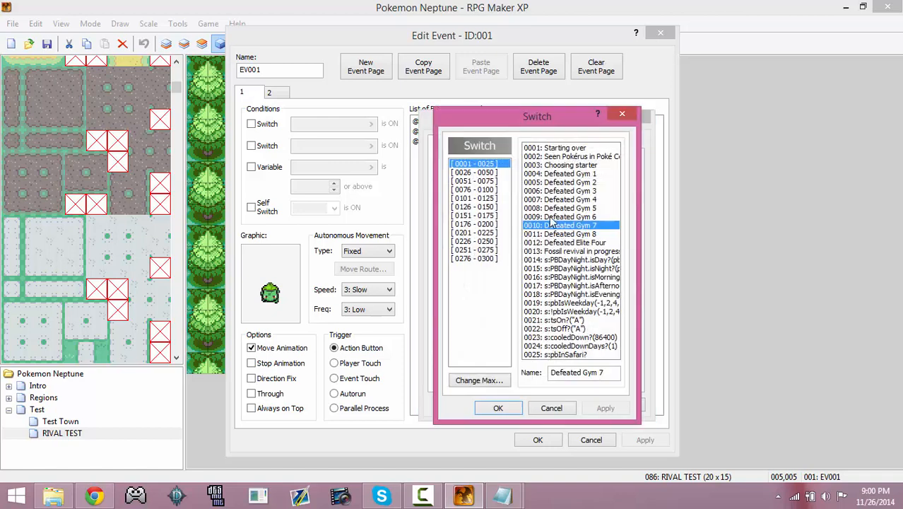
{"action": "left_click", "coordinate": [572, 165]}
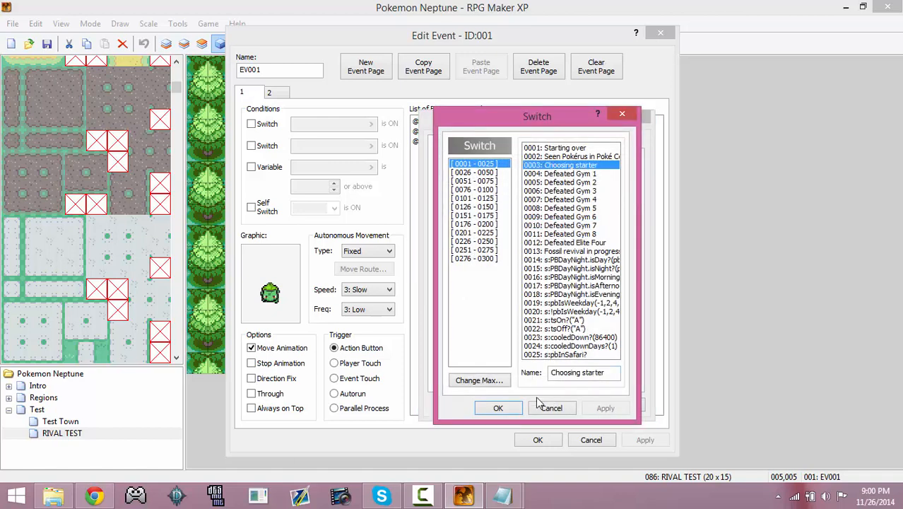
{"action": "left_click", "coordinate": [498, 408]}
{"action": "left_click", "coordinate": [538, 324]}
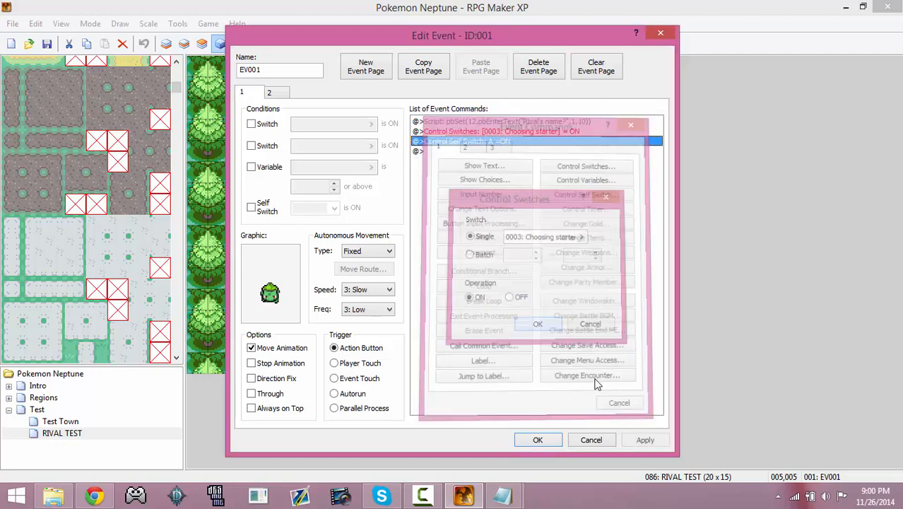
{"action": "left_click", "coordinate": [538, 440]}
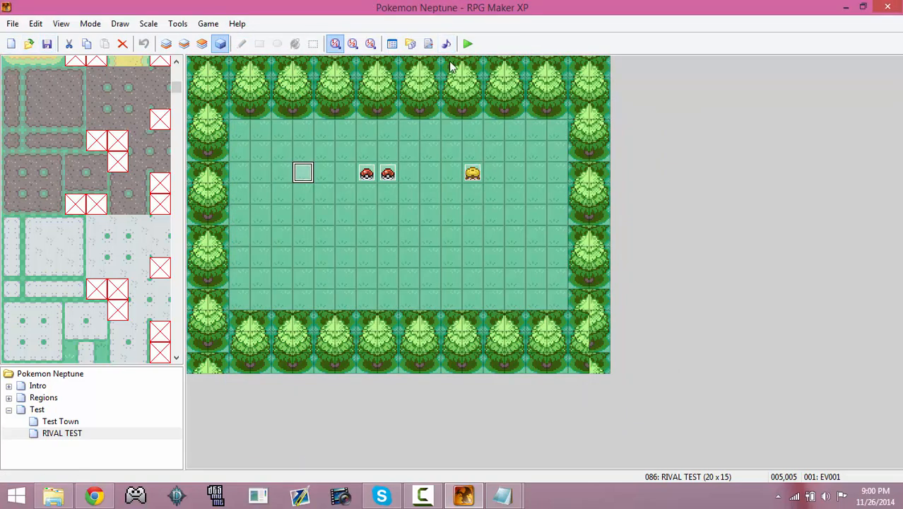
Step: Clear the Grass ball event's name, delete its first page and remove the Choosing starter switch condition from the Bulbasaur page
{"action": "double_click", "coordinate": [366, 173]}
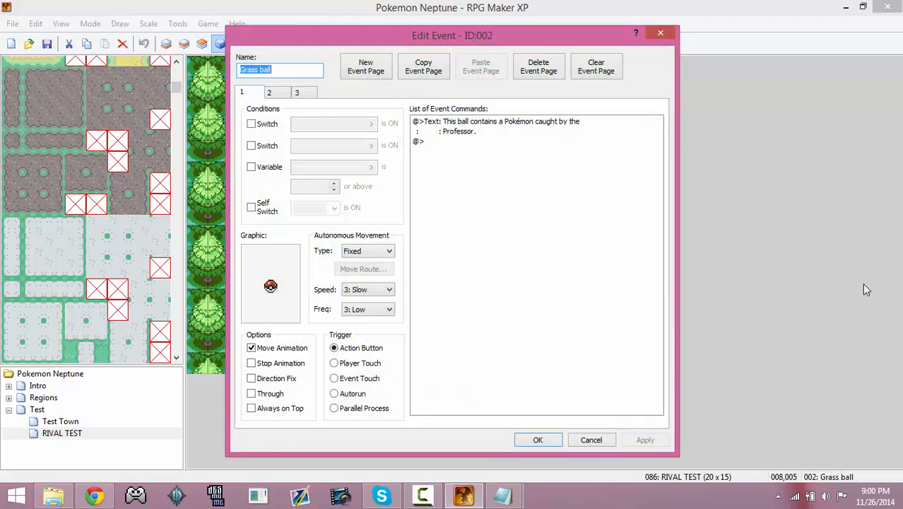
{"action": "key", "text": "BackSpace"}
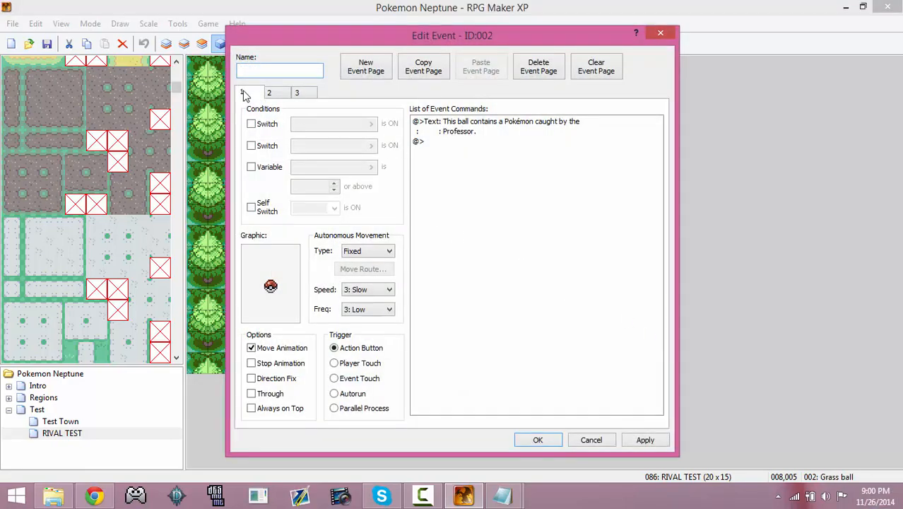
{"action": "left_click", "coordinate": [268, 93]}
{"action": "left_click", "coordinate": [241, 92]}
{"action": "left_click", "coordinate": [539, 72]}
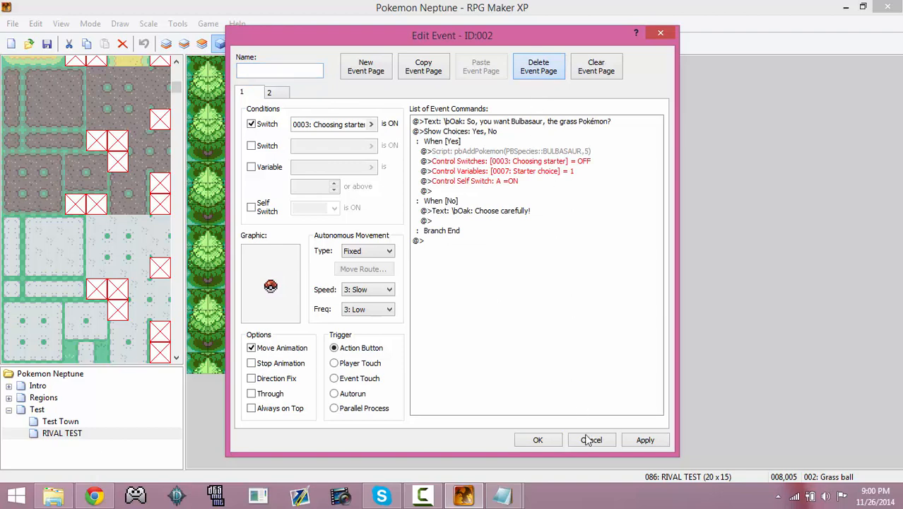
{"action": "left_click", "coordinate": [250, 125]}
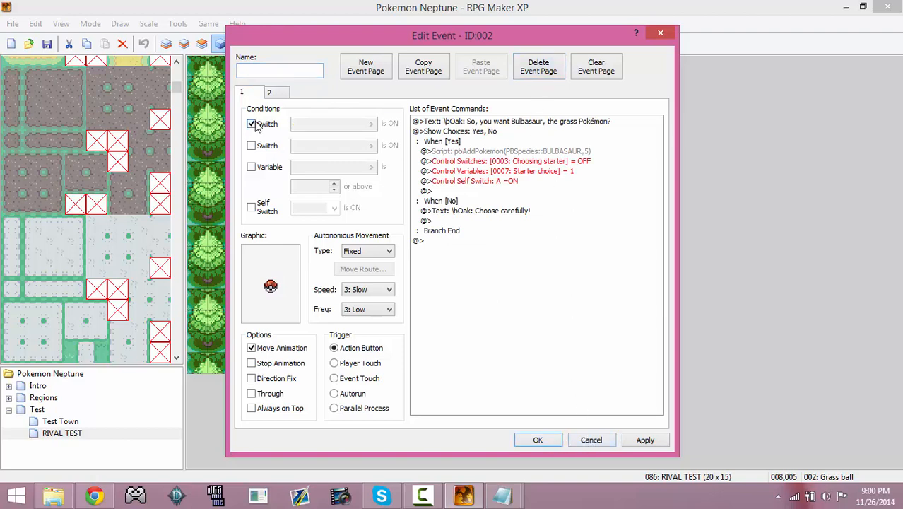
{"action": "left_click", "coordinate": [537, 440]}
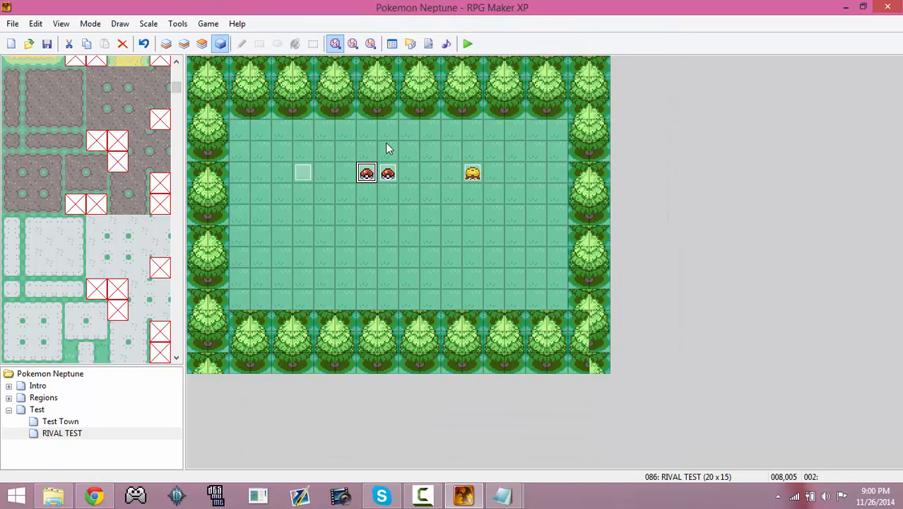
Step: Delete the Fire ball event's first page and remove the switch condition from its Charmander page
{"action": "double_click", "coordinate": [388, 171]}
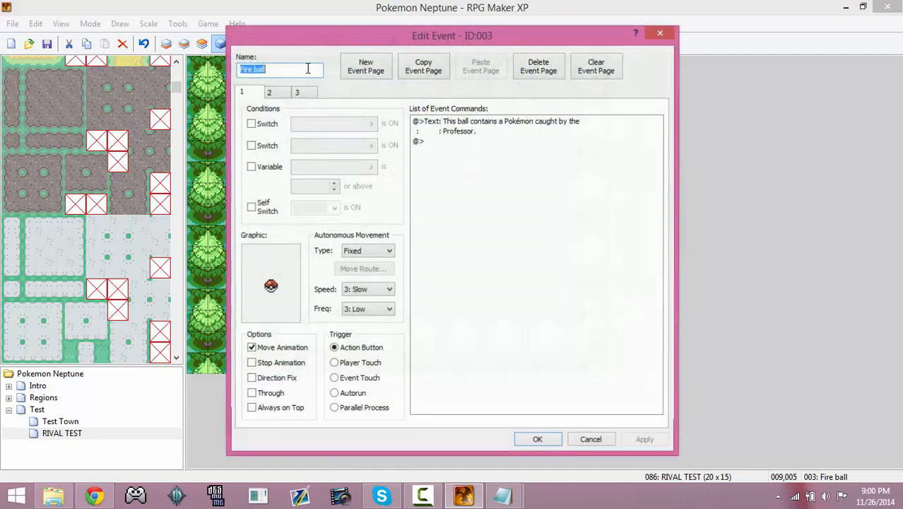
{"action": "left_click", "coordinate": [537, 70]}
{"action": "left_click", "coordinate": [251, 125]}
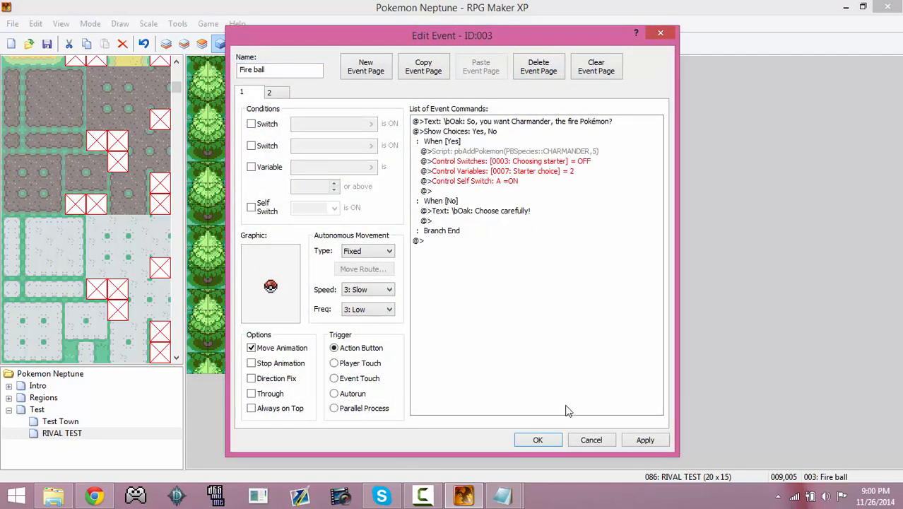
{"action": "left_click", "coordinate": [557, 440]}
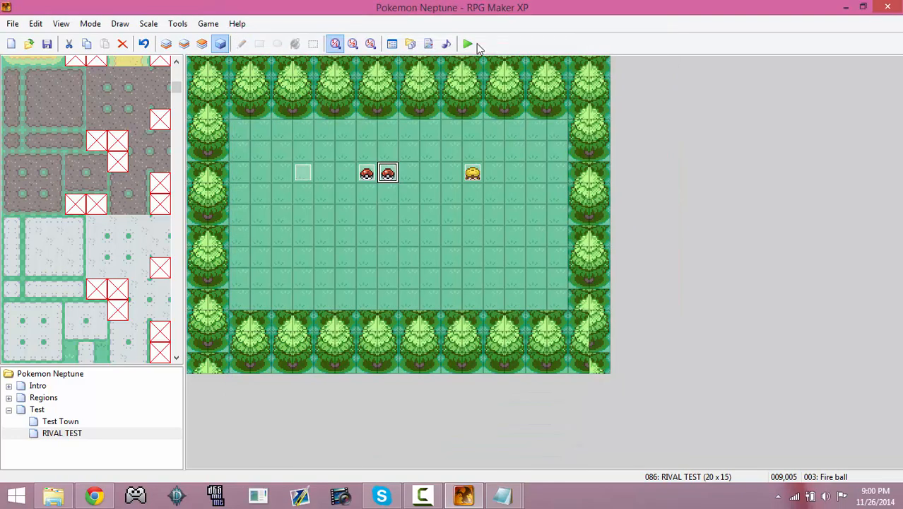
Step: Save the project, launch a playtest with a new game and enter a name for the rival
{"action": "left_click", "coordinate": [463, 45]}
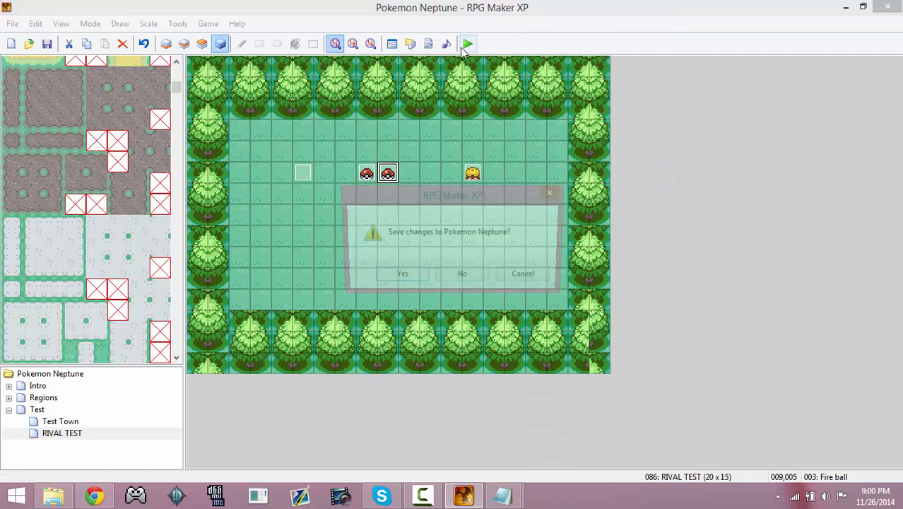
{"action": "left_click", "coordinate": [396, 277]}
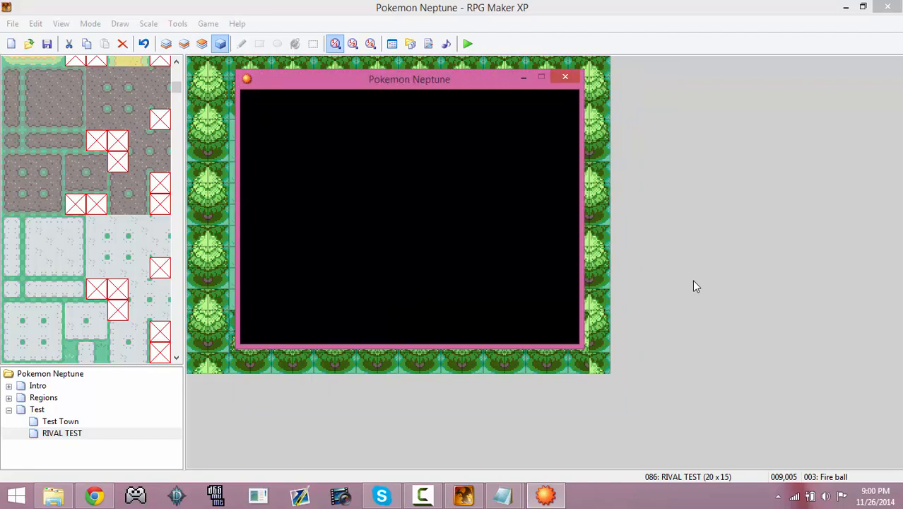
{"action": "key", "text": "Return"}
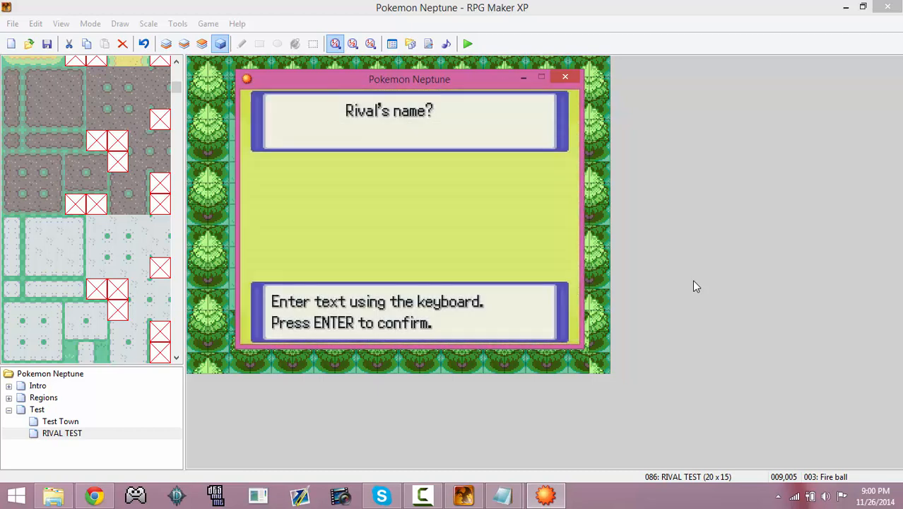
{"action": "type", "text": "johny"}
{"action": "key", "text": "Return"}
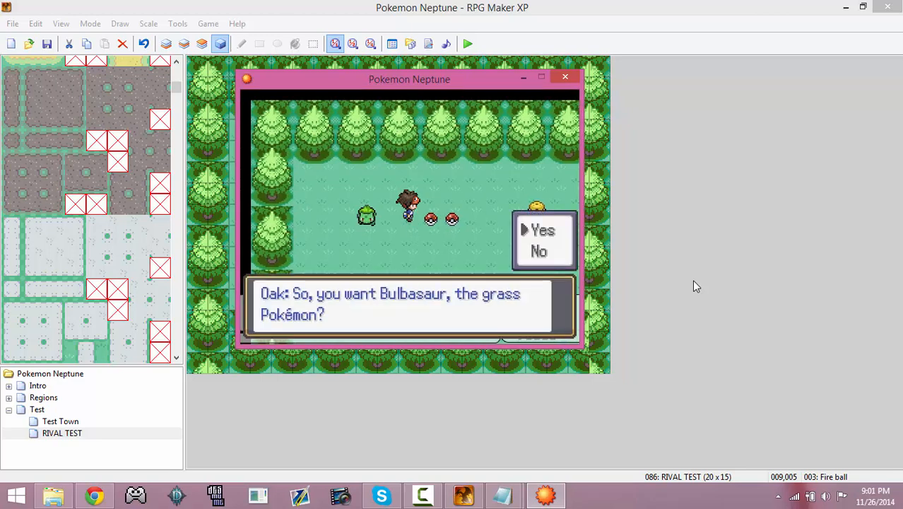
Step: Accept Bulbasaur as the starter Pokémon and decline to give it a nickname
{"action": "key", "text": "Return"}
{"action": "key", "text": "Return"}
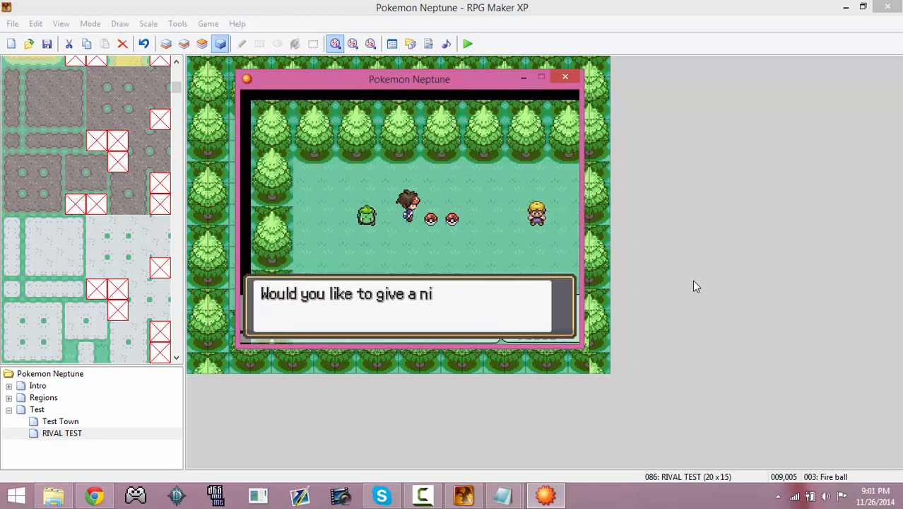
{"action": "key", "text": "x"}
Step: Walk to the yellow-haired trainer, start the rival battle to check the opposing Pokémon and close the playtest
{"action": "key", "text": "Down"}
{"action": "key", "text": "Right"}
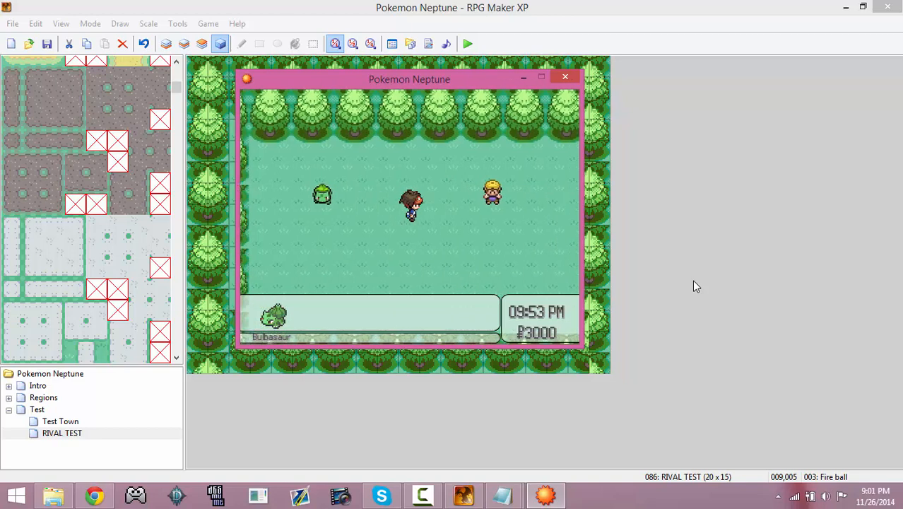
{"action": "key", "text": "Right"}
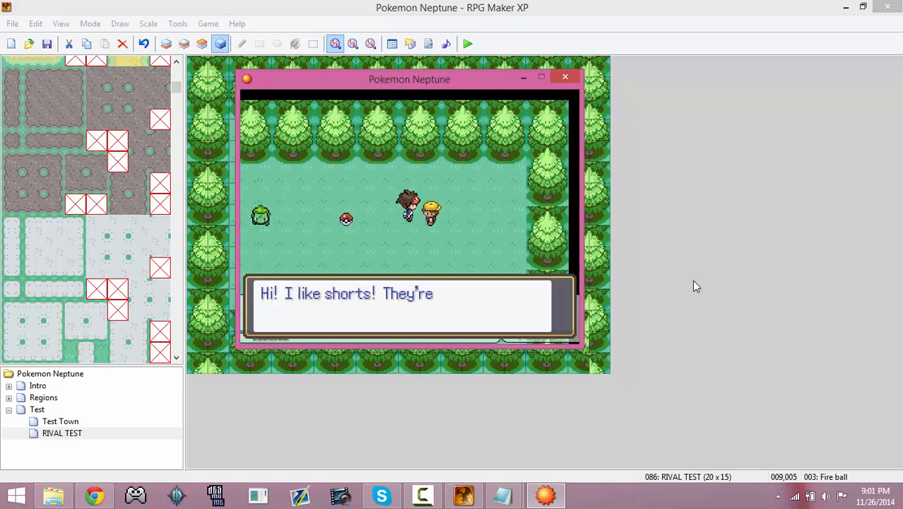
{"action": "key", "text": "Return"}
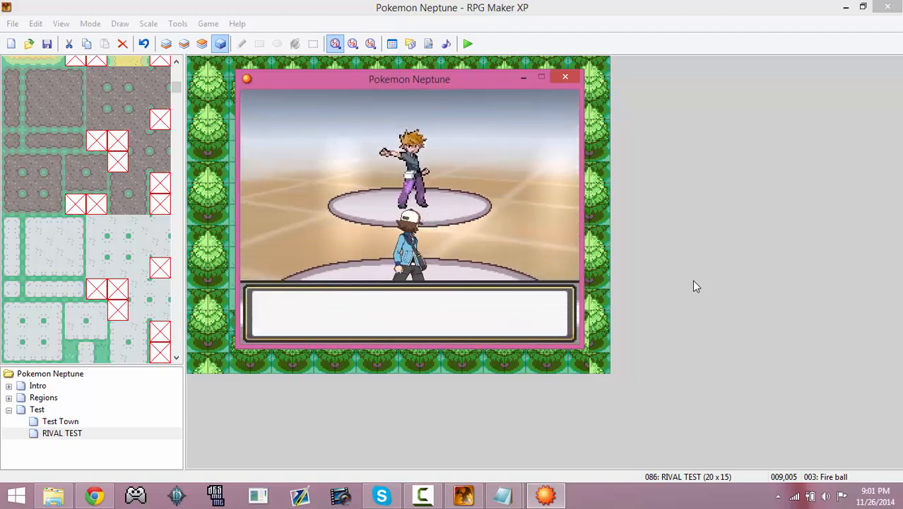
{"action": "key", "text": "Return"}
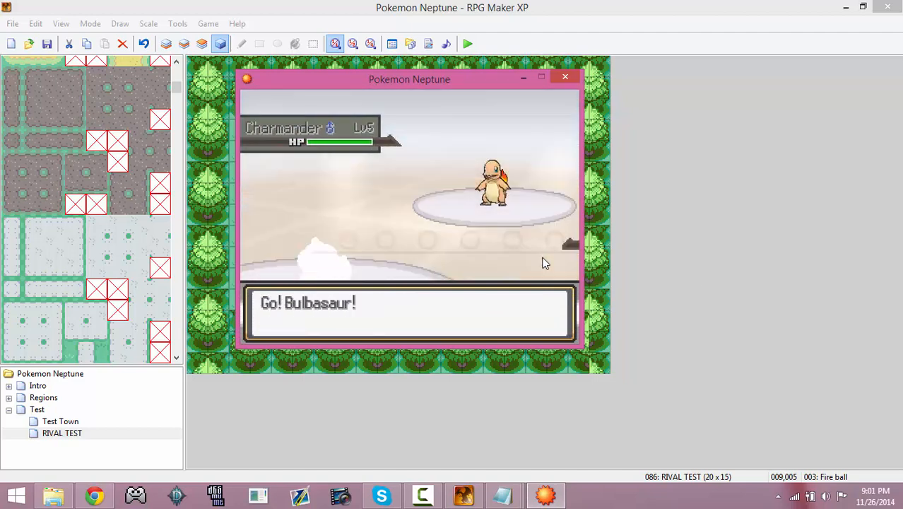
{"action": "left_click", "coordinate": [568, 76]}
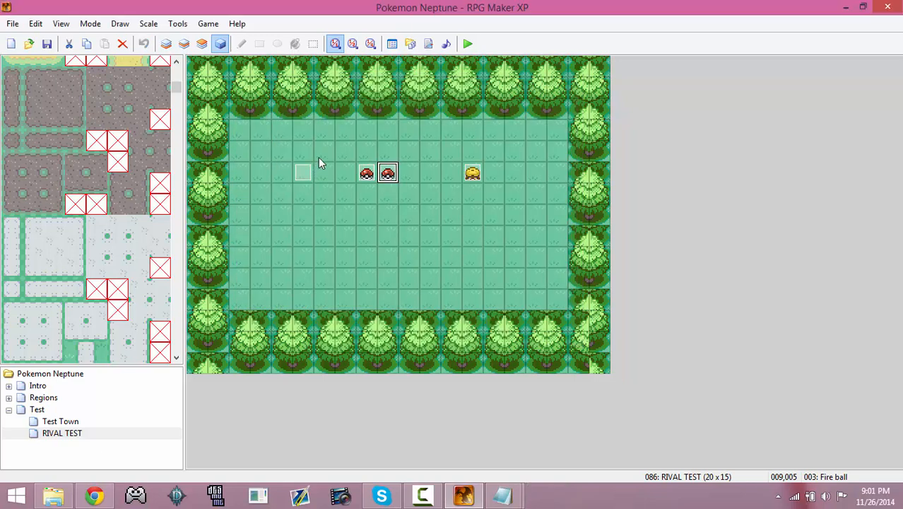
Step: Launch another playtest, start a new game and enter a name for the rival
{"action": "left_click", "coordinate": [466, 45]}
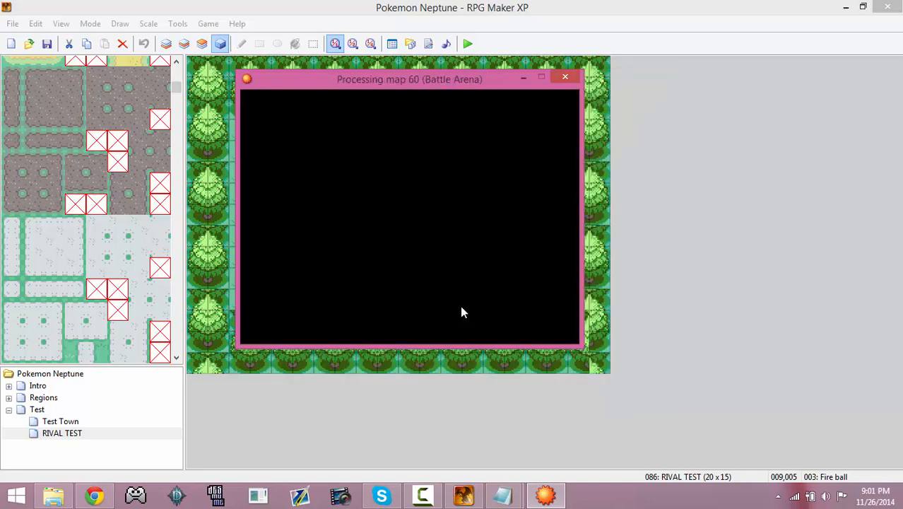
{"action": "key", "text": "Down"}
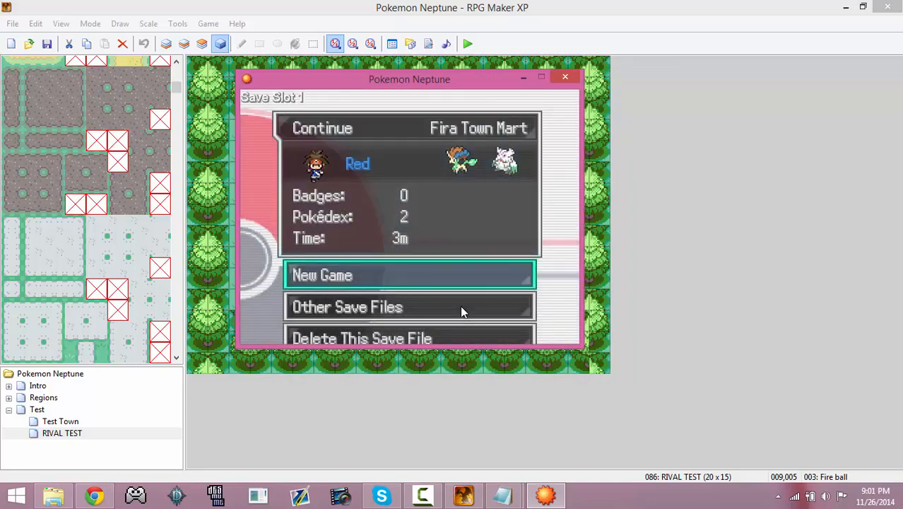
{"action": "key", "text": "Return"}
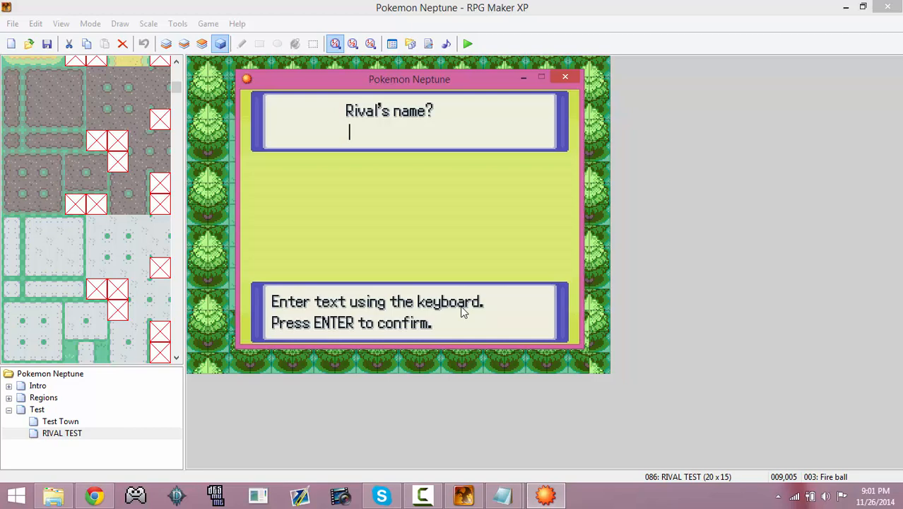
{"action": "type", "text": "hn"}
{"action": "key", "text": "Return"}
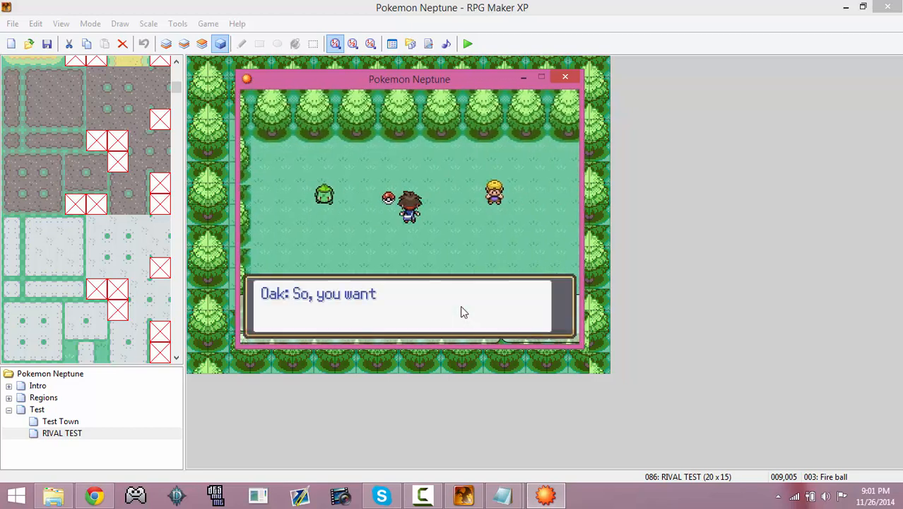
Step: Accept Charmander as the starter Pokémon and decline to give it a nickname
{"action": "key", "text": "Return"}
{"action": "key", "text": "Return"}
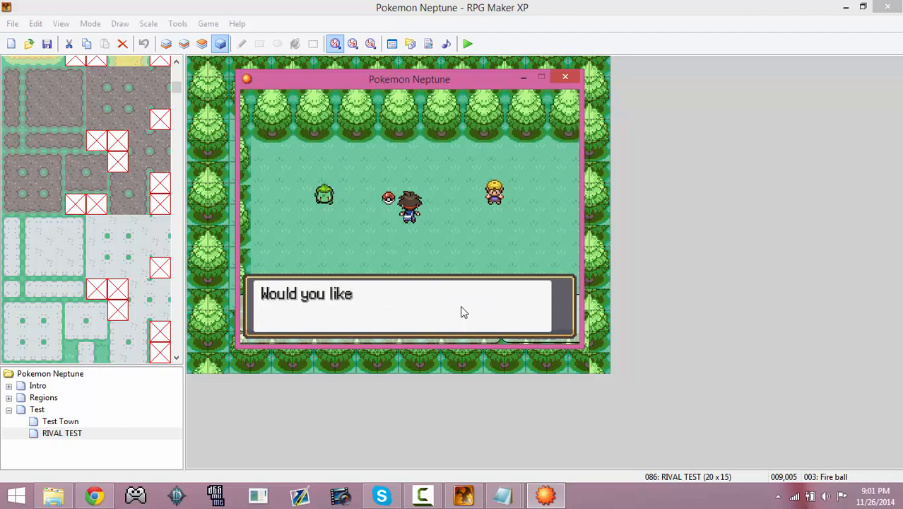
{"action": "key", "text": "Escape"}
Step: Walk to the yellow-haired trainer, talk to him repeatedly to test the rival battle with Charmander and close the playtest
{"action": "key", "text": "Right"}
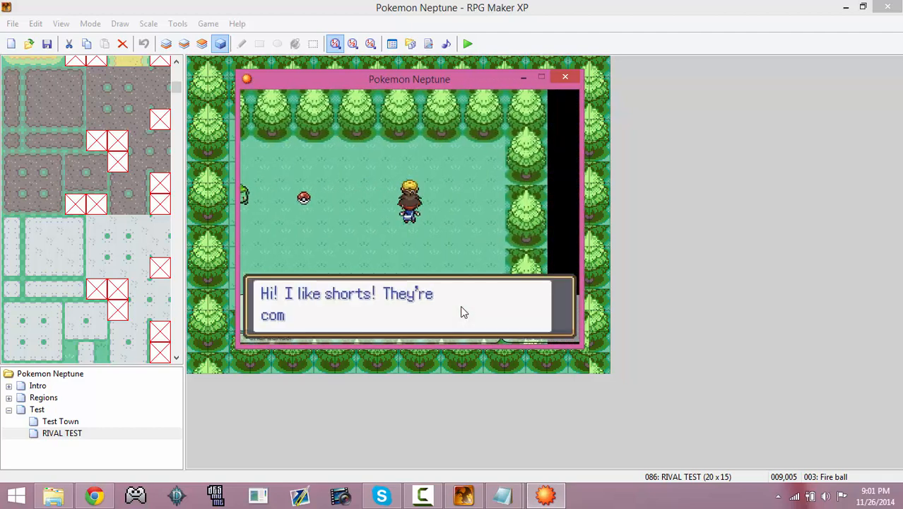
{"action": "key", "text": "Return"}
{"action": "key", "text": "Return"}
{"action": "key", "text": "Return"}
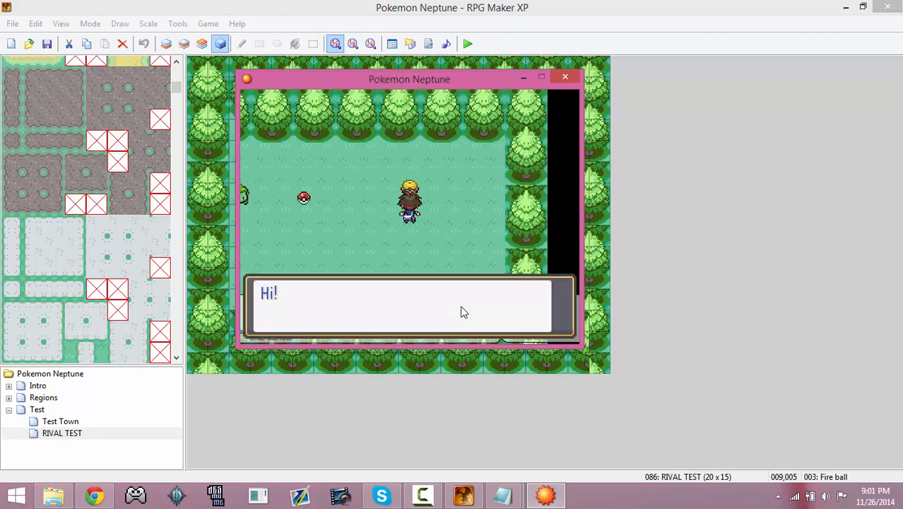
{"action": "key", "text": "Return"}
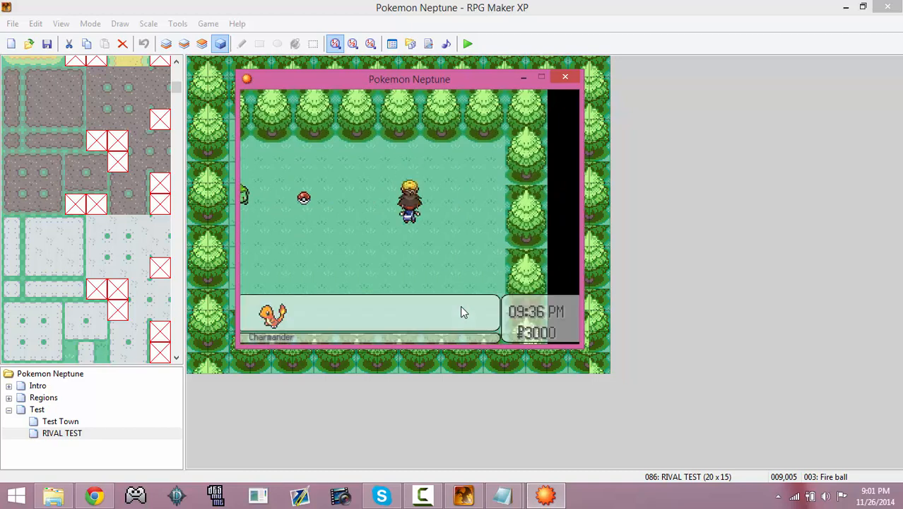
{"action": "key", "text": "Left"}
{"action": "key", "text": "Right"}
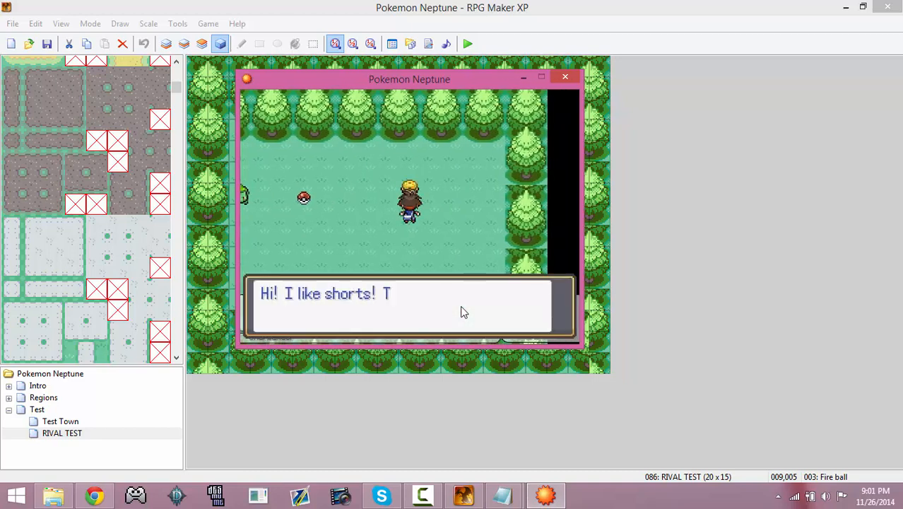
{"action": "key", "text": "Return"}
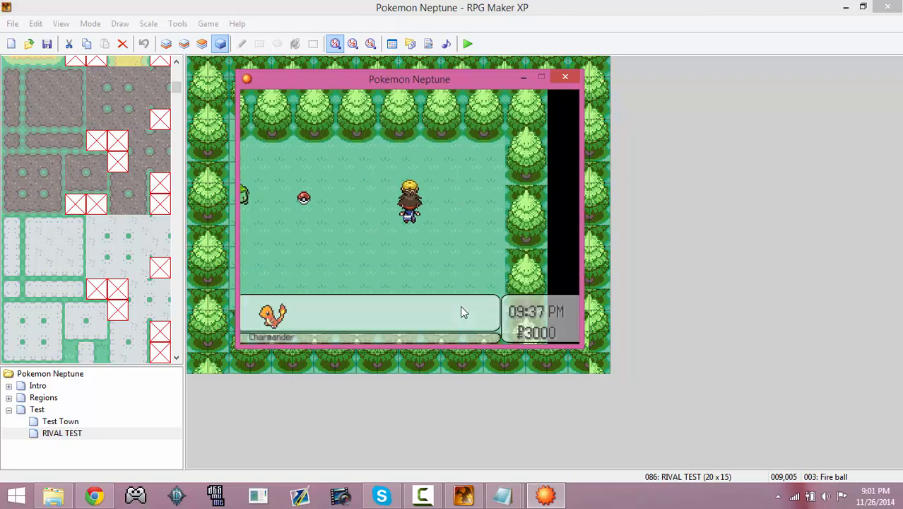
{"action": "left_click", "coordinate": [564, 78]}
Step: Examine the script of the second RIVAL1 battle branch in the Trainer(2) event without changing it
{"action": "double_click", "coordinate": [471, 177]}
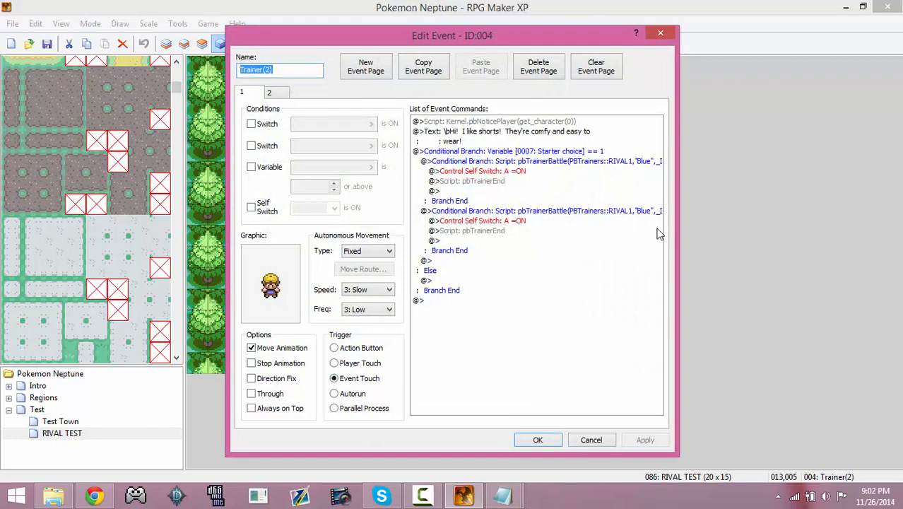
{"action": "left_click", "coordinate": [545, 211]}
{"action": "right_click", "coordinate": [544, 210]}
{"action": "left_click", "coordinate": [566, 236]}
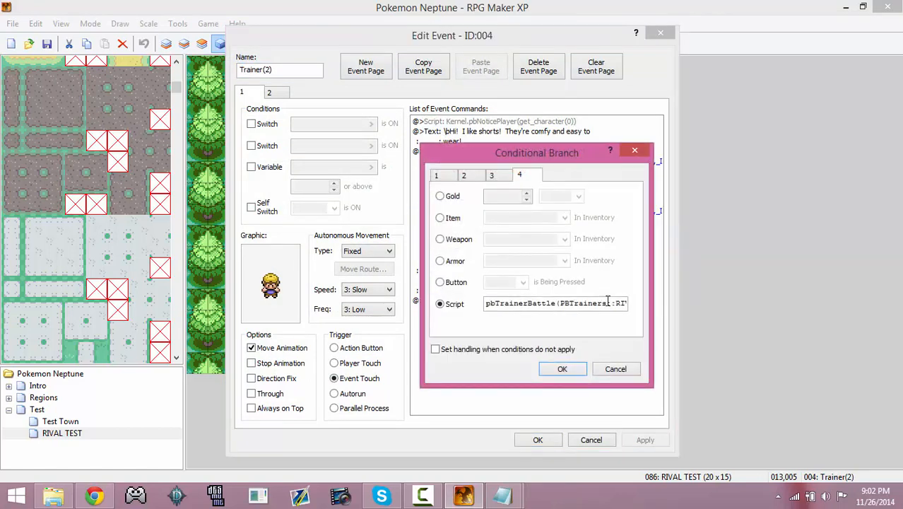
{"action": "left_click_drag", "start_coordinate": [608, 302], "coordinate": [665, 316]}
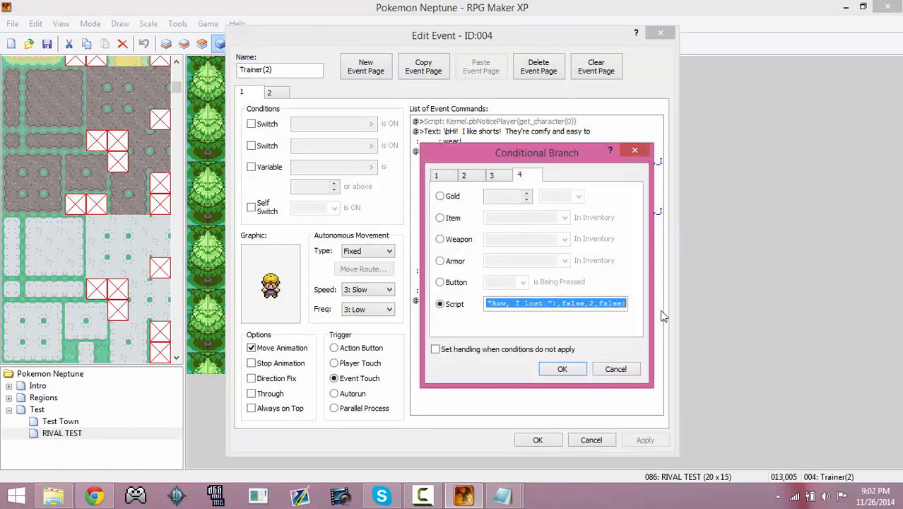
{"action": "left_click", "coordinate": [626, 370]}
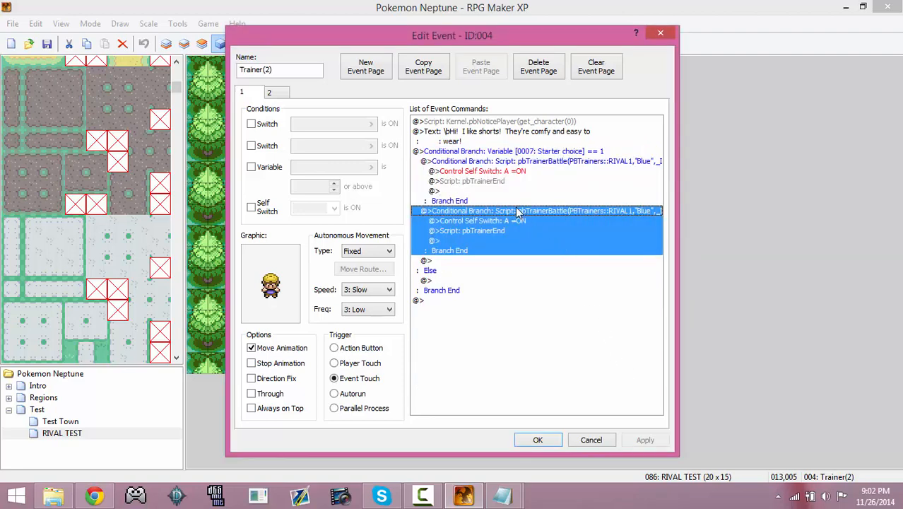
Step: Move the second RIVAL1 battle branch into the Else section of the Starter choice branch and apply the event changes
{"action": "left_click", "coordinate": [465, 261]}
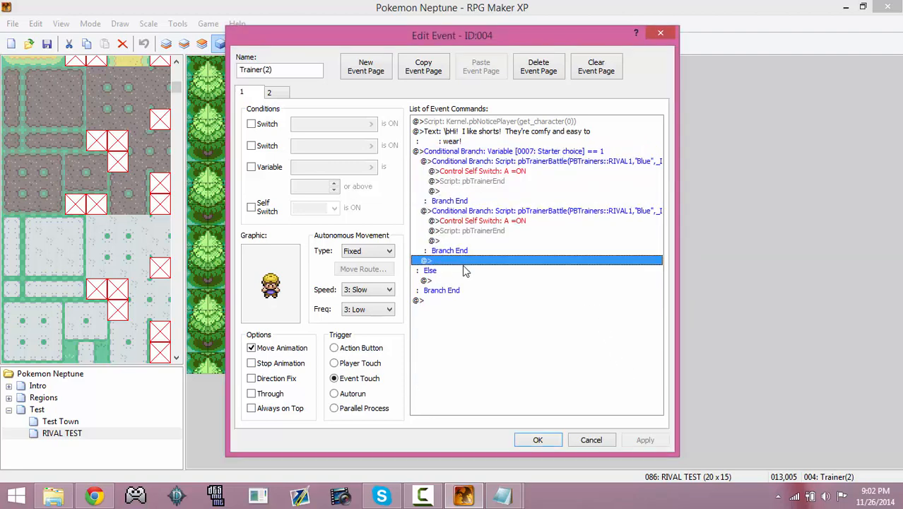
{"action": "left_click", "coordinate": [460, 212]}
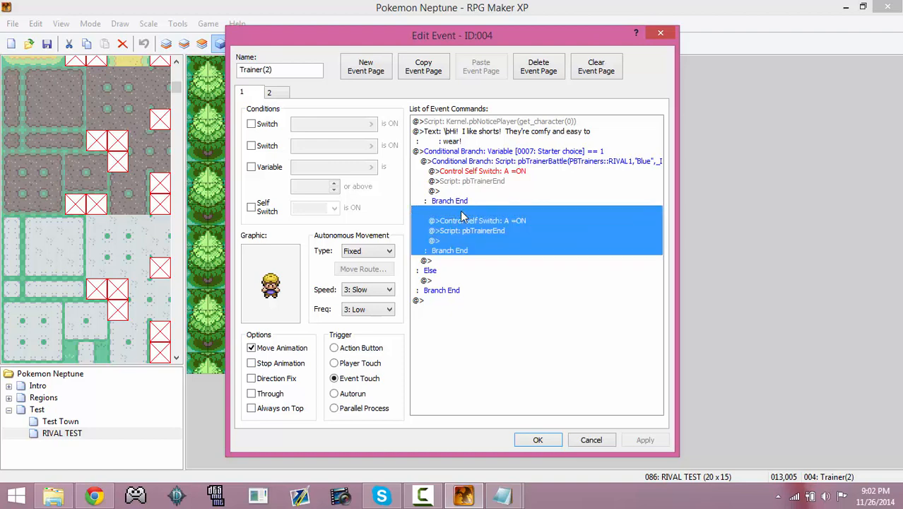
{"action": "key", "text": "Delete"}
{"action": "left_click", "coordinate": [475, 231]}
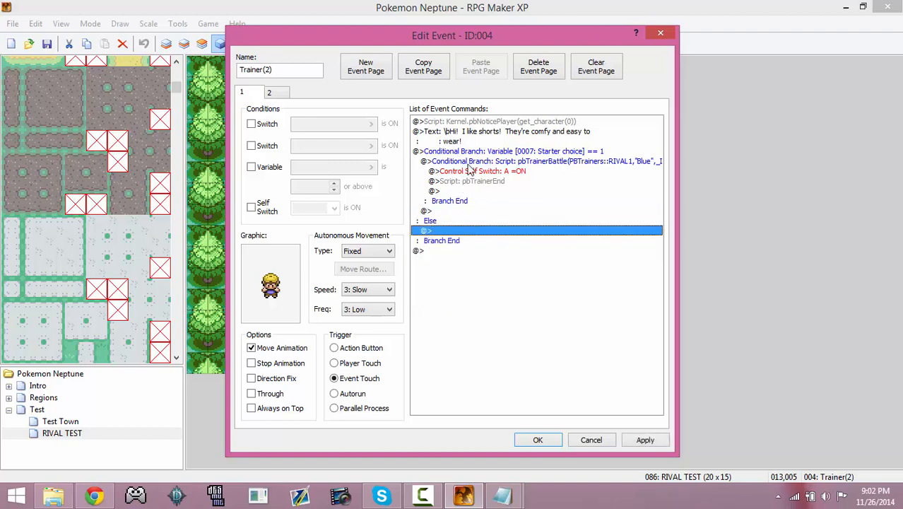
{"action": "key", "text": "ctrl+v"}
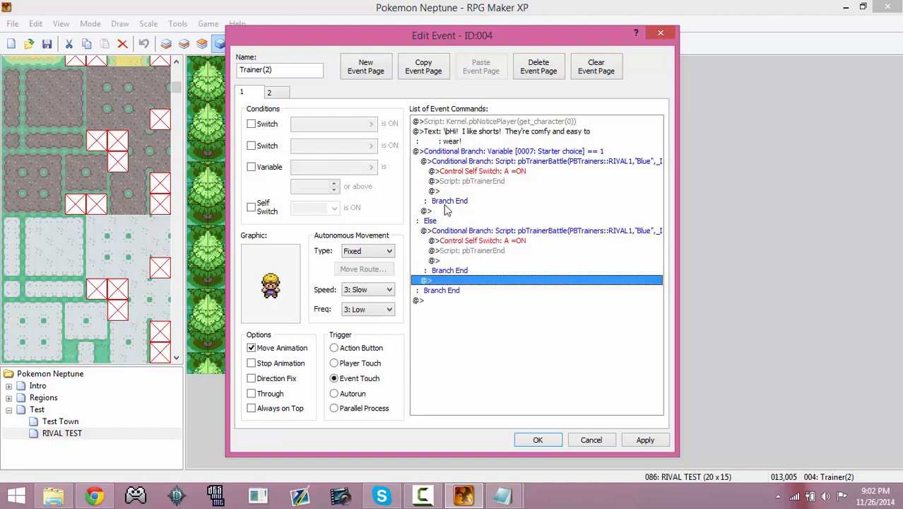
{"action": "left_click", "coordinate": [654, 440]}
{"action": "left_click", "coordinate": [546, 440]}
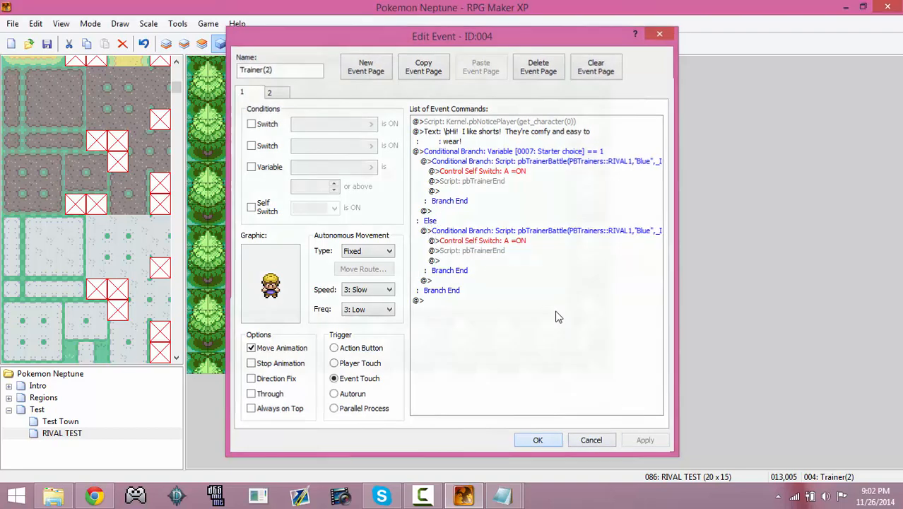
Step: Save the project with the revised trainer event, playtest a new game and enter the rival's name
{"action": "left_click", "coordinate": [468, 46]}
{"action": "left_click", "coordinate": [401, 276]}
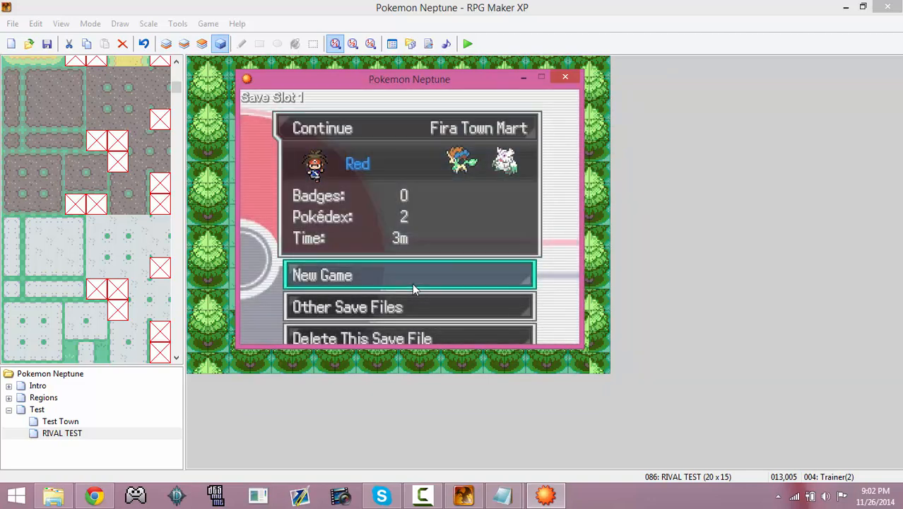
{"action": "key", "text": "Return"}
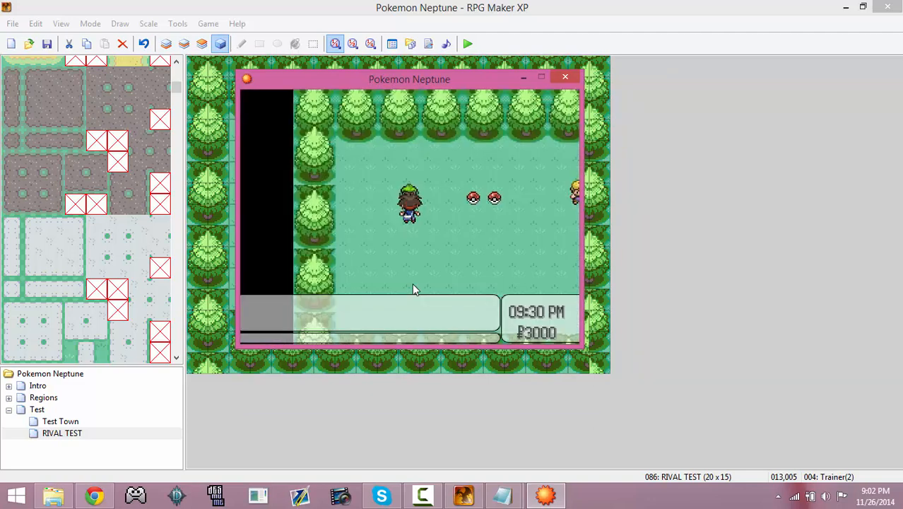
{"action": "type", "text": "johny"}
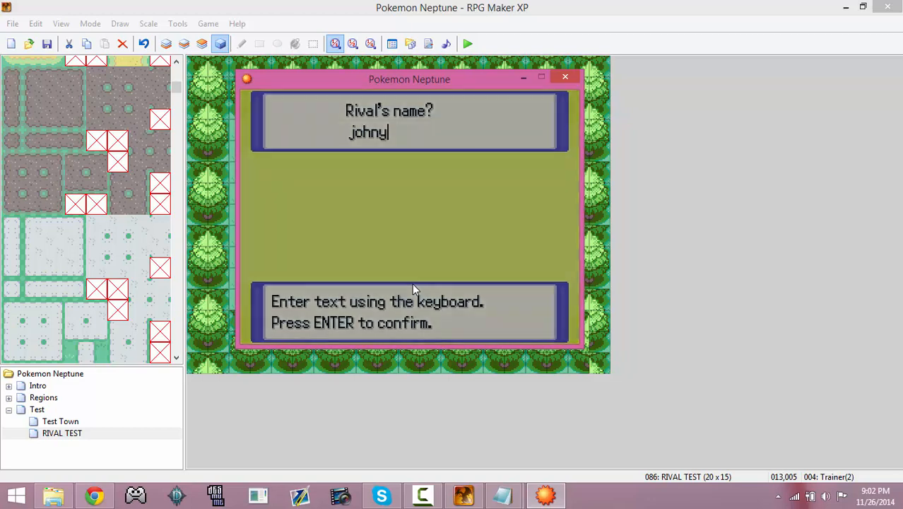
{"action": "key", "text": "Return"}
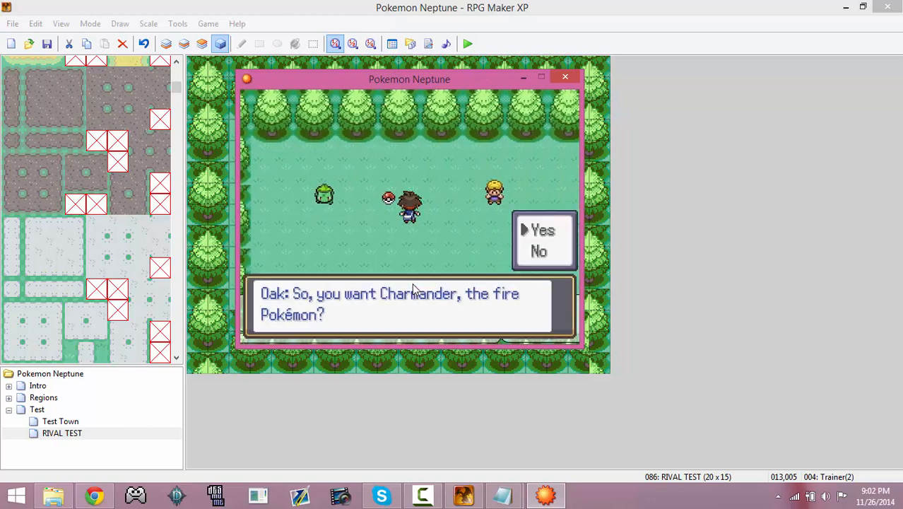
Step: Take Charmander as the starter without a nickname and head toward the yellow-haired trainer
{"action": "key", "text": "Return"}
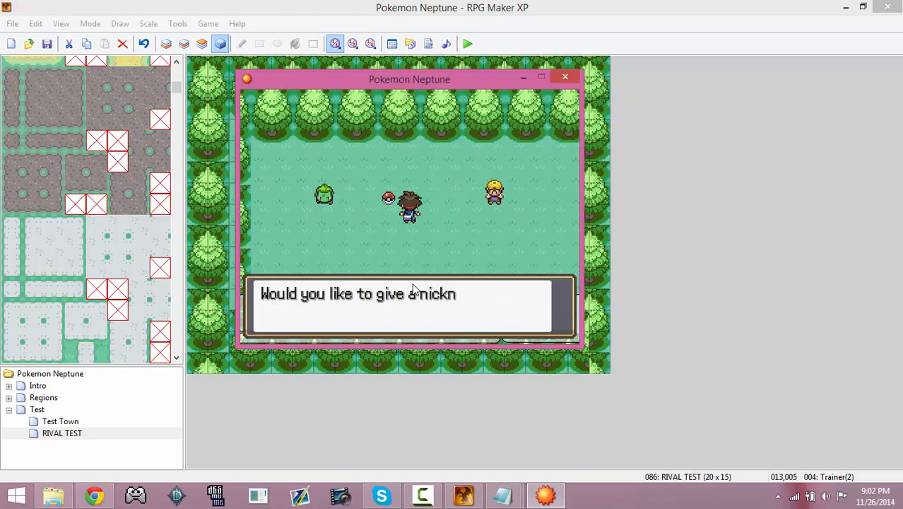
{"action": "key", "text": "Escape"}
{"action": "key", "text": "Escape"}
{"action": "key", "text": "Escape"}
{"action": "key", "text": "Right"}
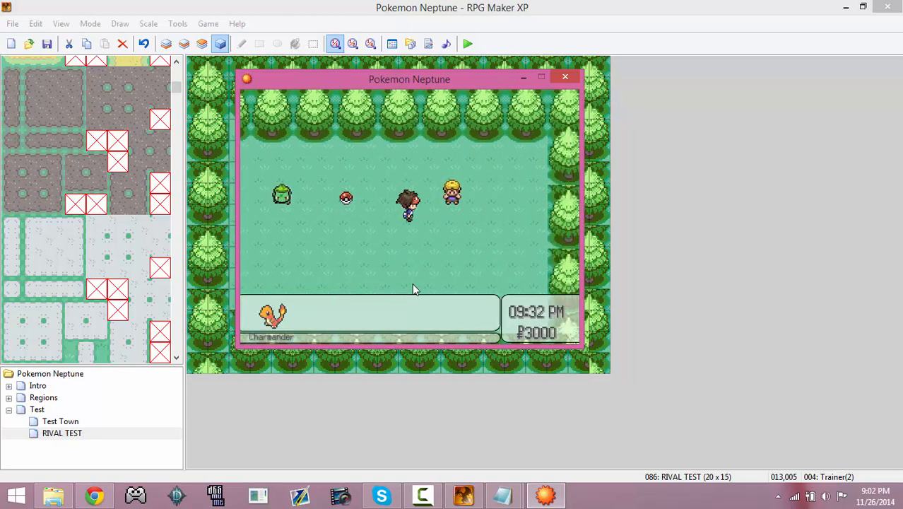
Step: Talk to the yellow-haired trainer to start the rival battle with Charmander, check the rival's Pokémon and end the playtest
{"action": "key", "text": "Left"}
{"action": "key", "text": "Right"}
{"action": "key", "text": "Up"}
{"action": "key", "text": "Return"}
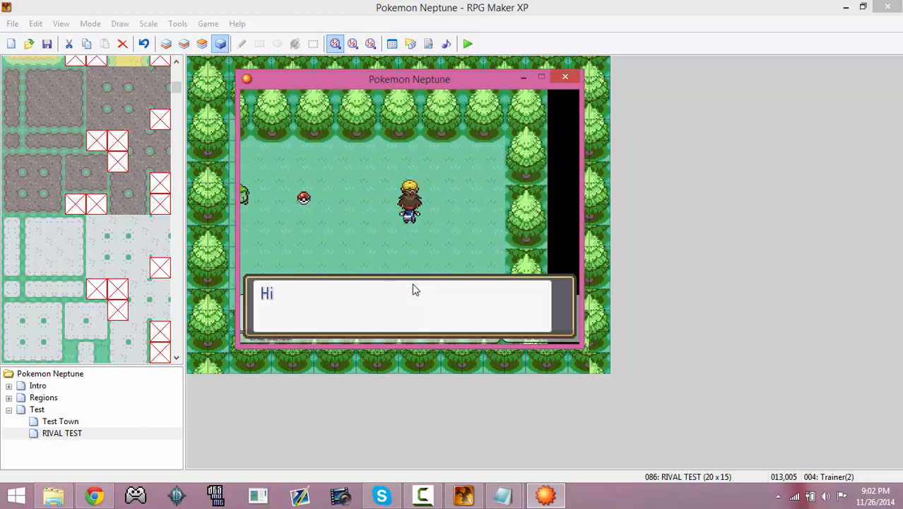
{"action": "key", "text": "Return"}
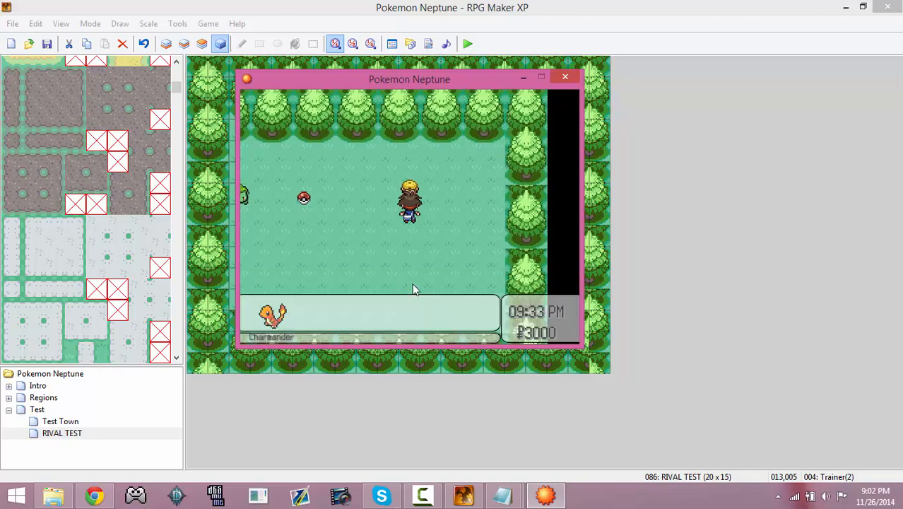
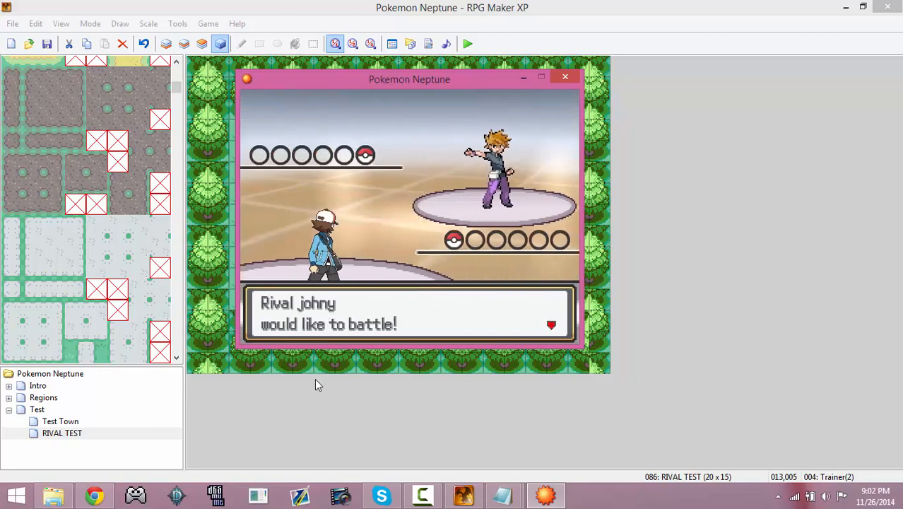
{"action": "key", "text": "Return"}
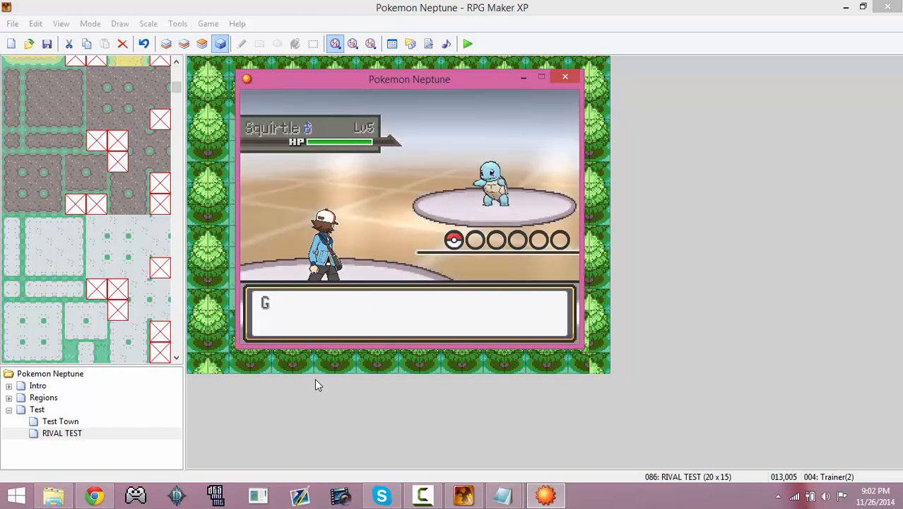
{"action": "left_click", "coordinate": [323, 341]}
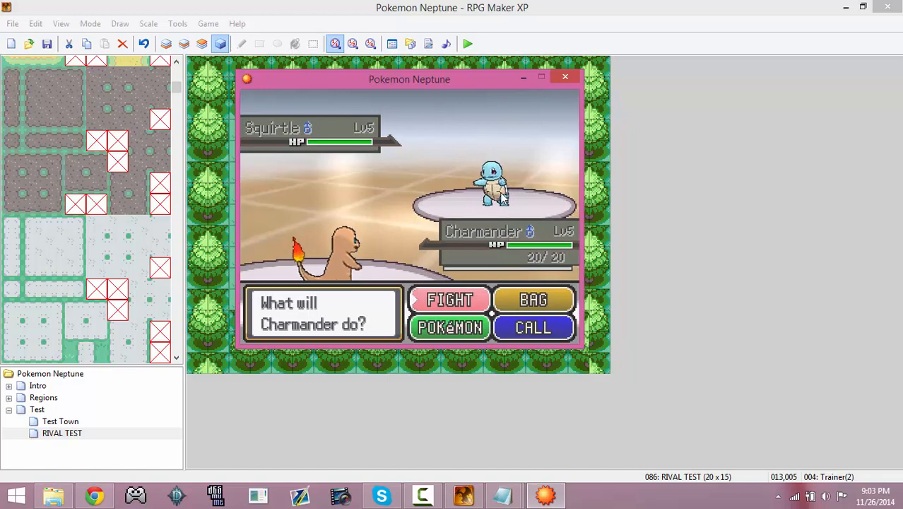
{"action": "left_click", "coordinate": [563, 78]}
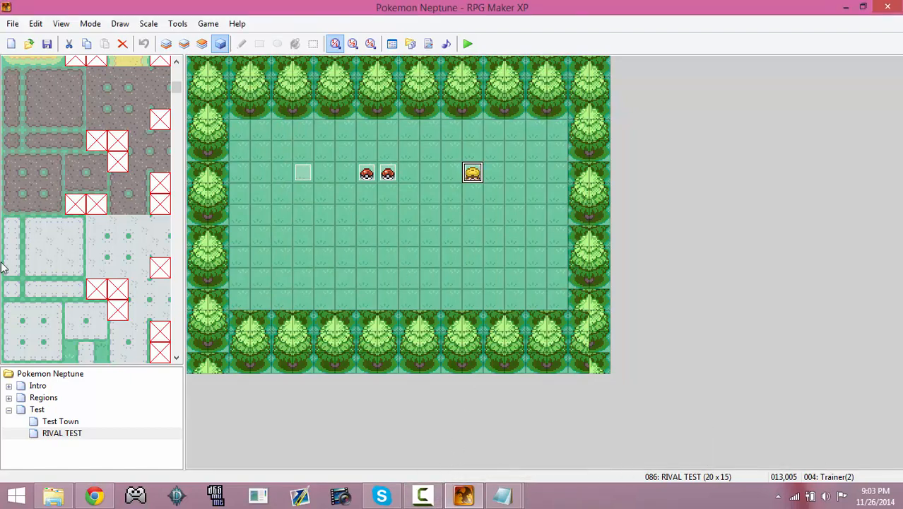
{"action": "double_click", "coordinate": [307, 178]}
{"action": "left_click", "coordinate": [660, 34]}
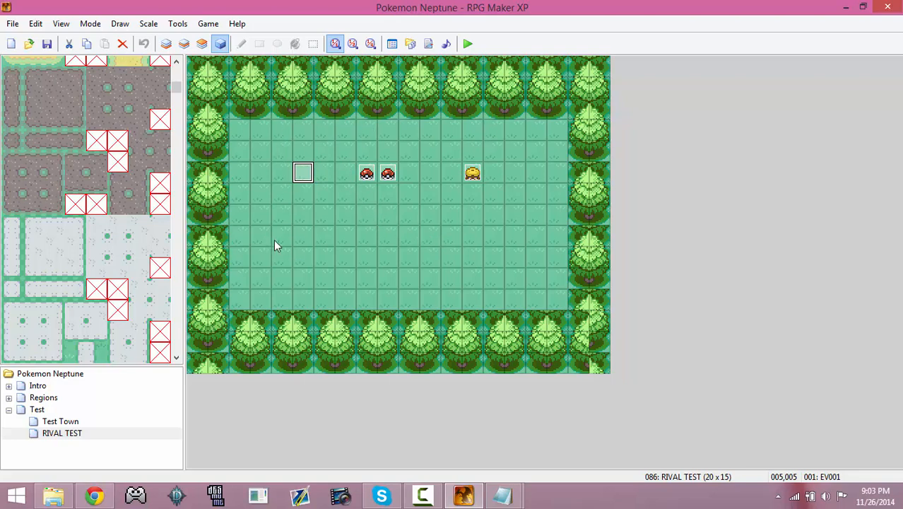
Step: Examine the mega form registrations near the end of the PokemonMultipleForms script and leave the Script Editor without saving changes
{"action": "left_click", "coordinate": [428, 44]}
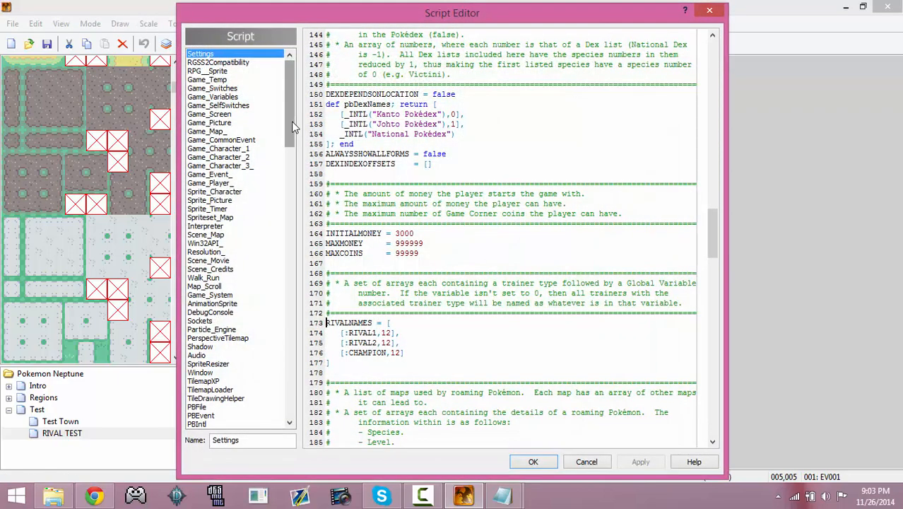
{"action": "left_click_drag", "start_coordinate": [291, 125], "coordinate": [272, 445]}
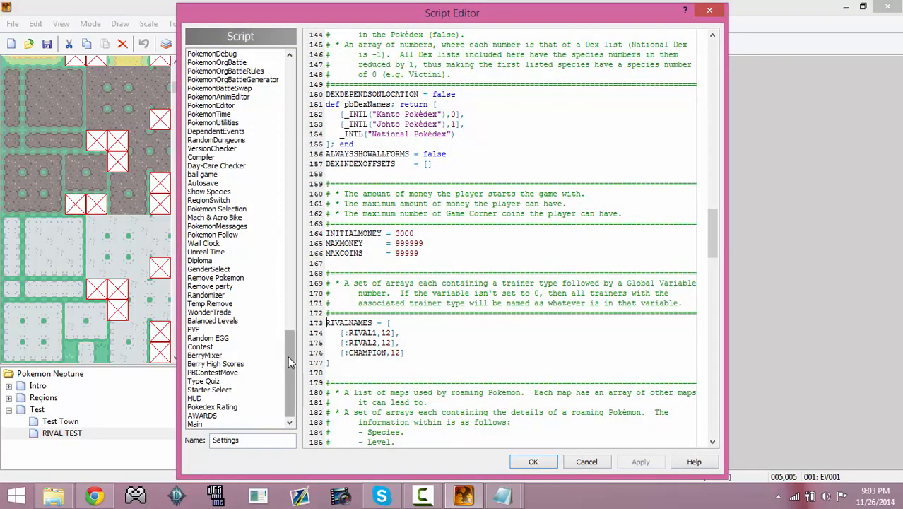
{"action": "left_click_drag", "start_coordinate": [288, 356], "coordinate": [288, 303]}
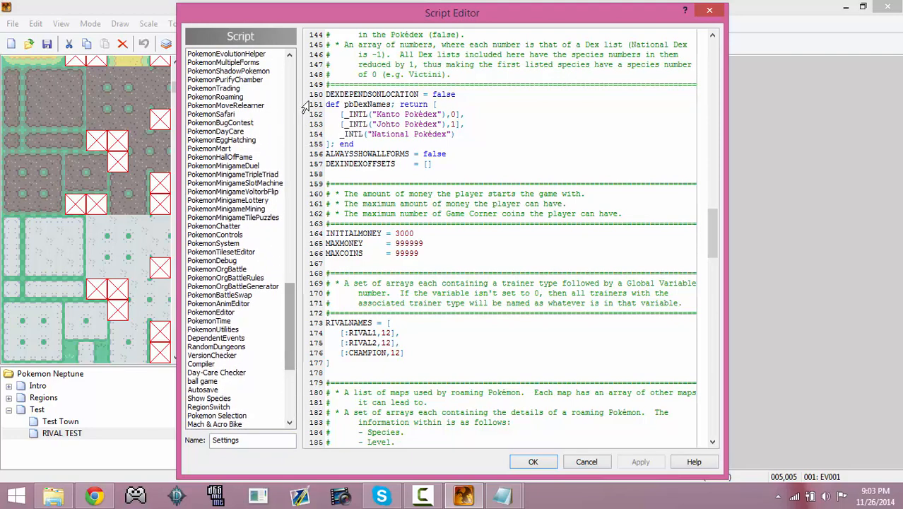
{"action": "left_click", "coordinate": [272, 62]}
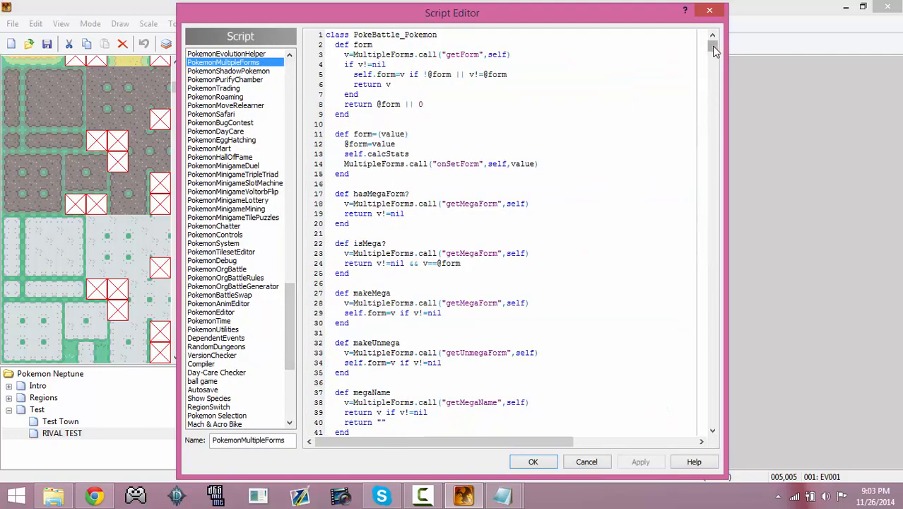
{"action": "left_click_drag", "start_coordinate": [714, 50], "coordinate": [666, 428]}
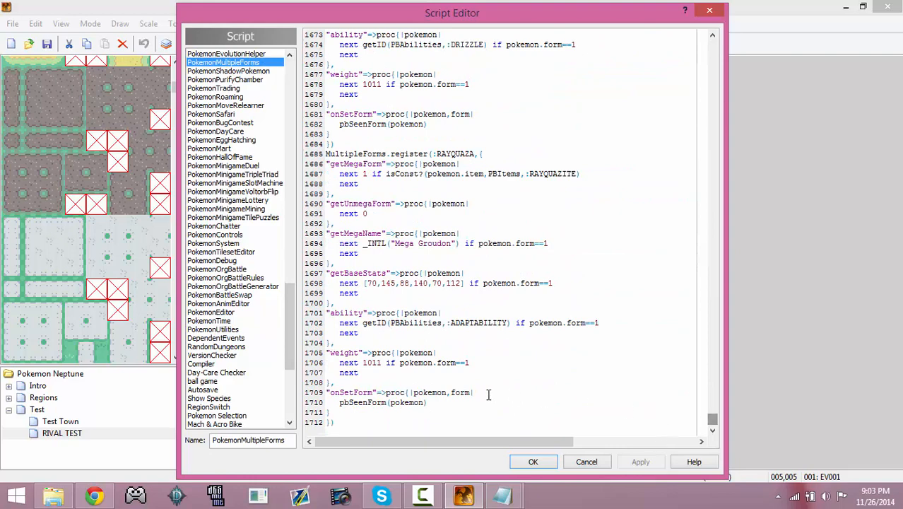
{"action": "scroll", "coordinate": [602, 365], "scroll_direction": "up", "scroll_amount": 3}
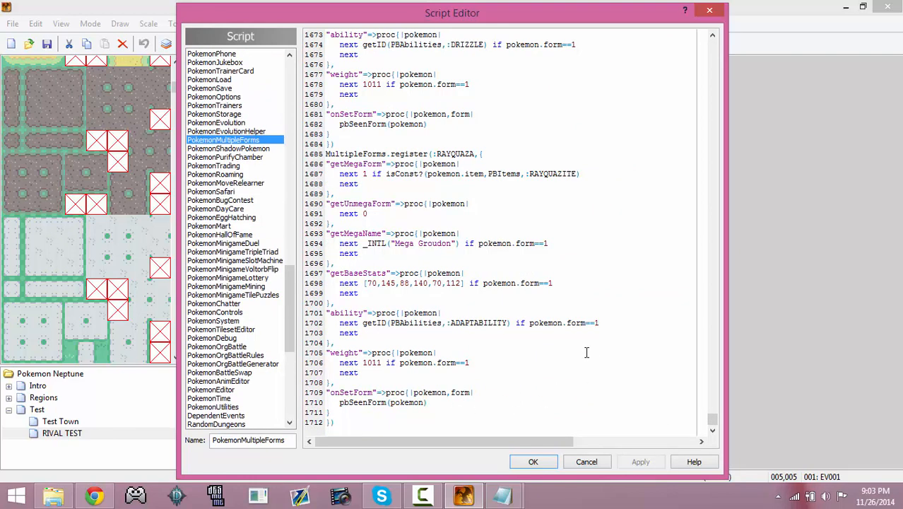
{"action": "scroll", "coordinate": [585, 351], "scroll_direction": "down", "scroll_amount": 6}
{"action": "left_click", "coordinate": [540, 365]}
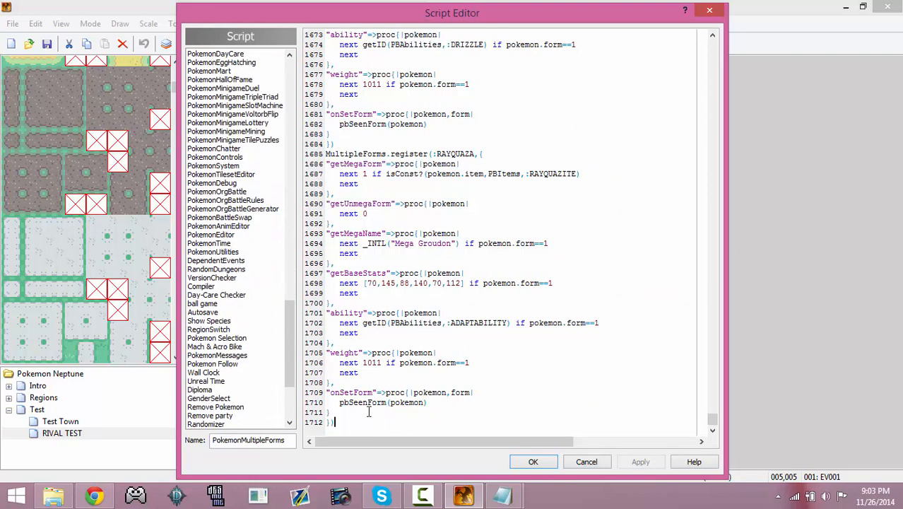
{"action": "left_click_drag", "start_coordinate": [369, 412], "coordinate": [365, 288]}
{"action": "left_click", "coordinate": [588, 255]}
{"action": "scroll", "coordinate": [581, 293], "scroll_direction": "up", "scroll_amount": 4}
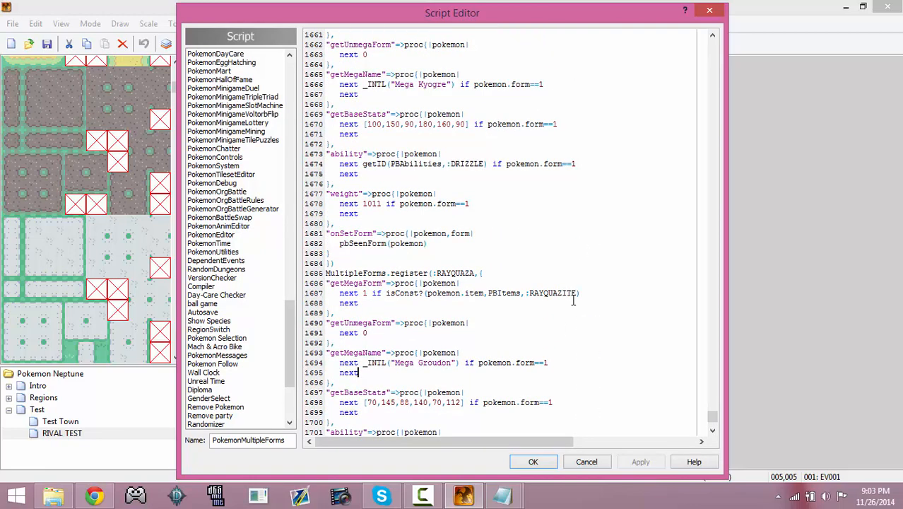
{"action": "scroll", "coordinate": [552, 301], "scroll_direction": "down", "scroll_amount": 6}
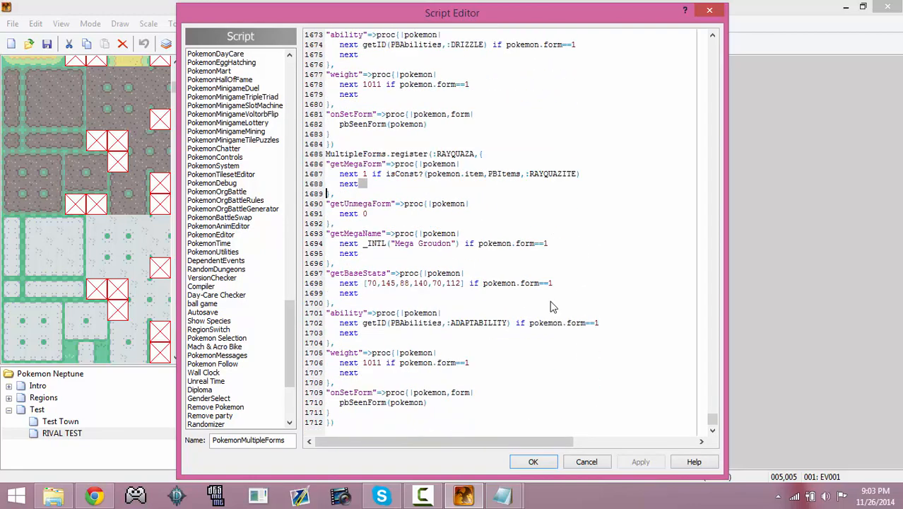
{"action": "scroll", "coordinate": [544, 297], "scroll_direction": "up", "scroll_amount": 8}
{"action": "scroll", "coordinate": [537, 292], "scroll_direction": "up", "scroll_amount": 1}
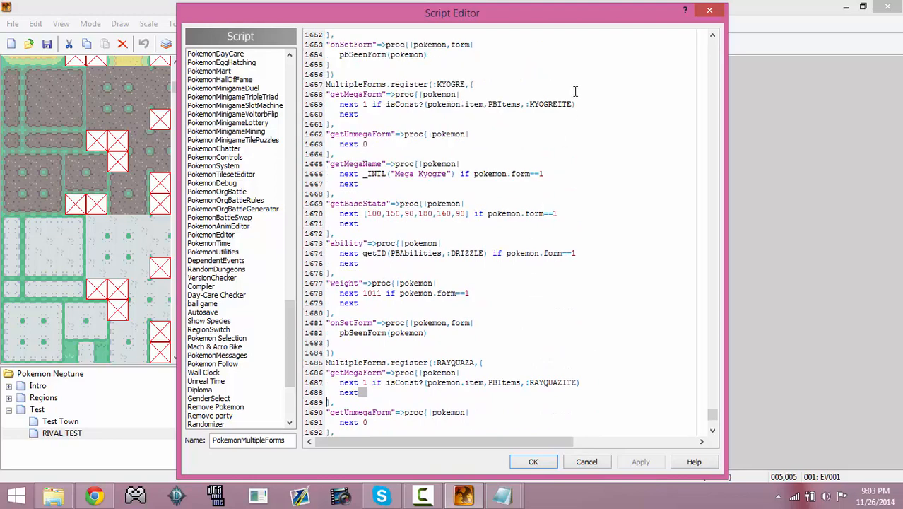
{"action": "scroll", "coordinate": [534, 169], "scroll_direction": "up", "scroll_amount": 20}
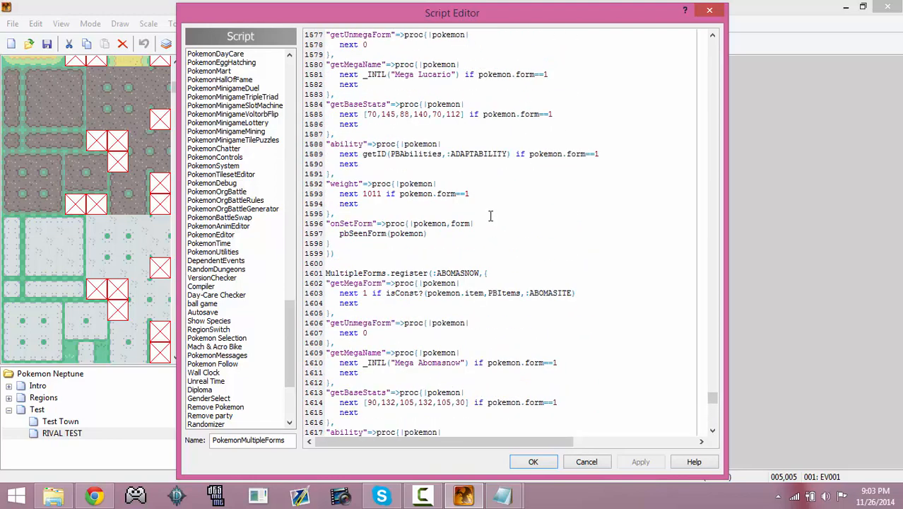
{"action": "scroll", "coordinate": [490, 229], "scroll_direction": "up", "scroll_amount": 1}
{"action": "left_click", "coordinate": [593, 463]}
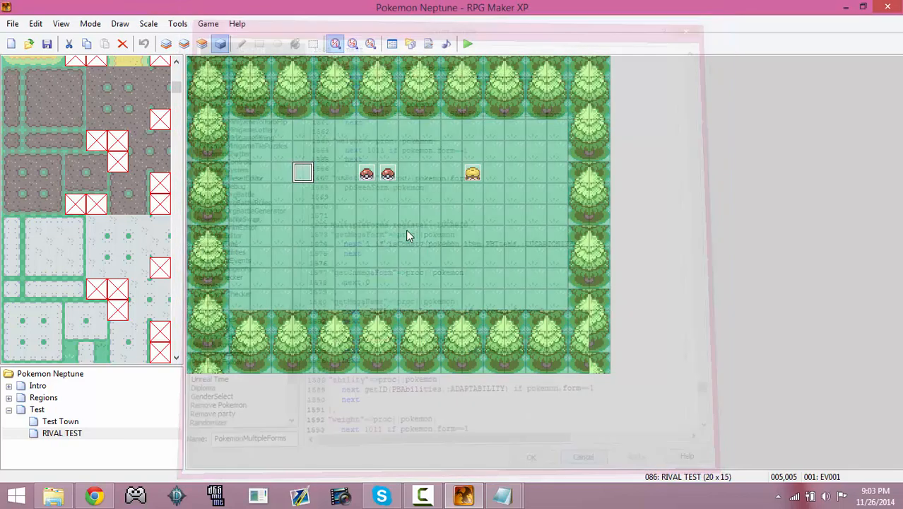